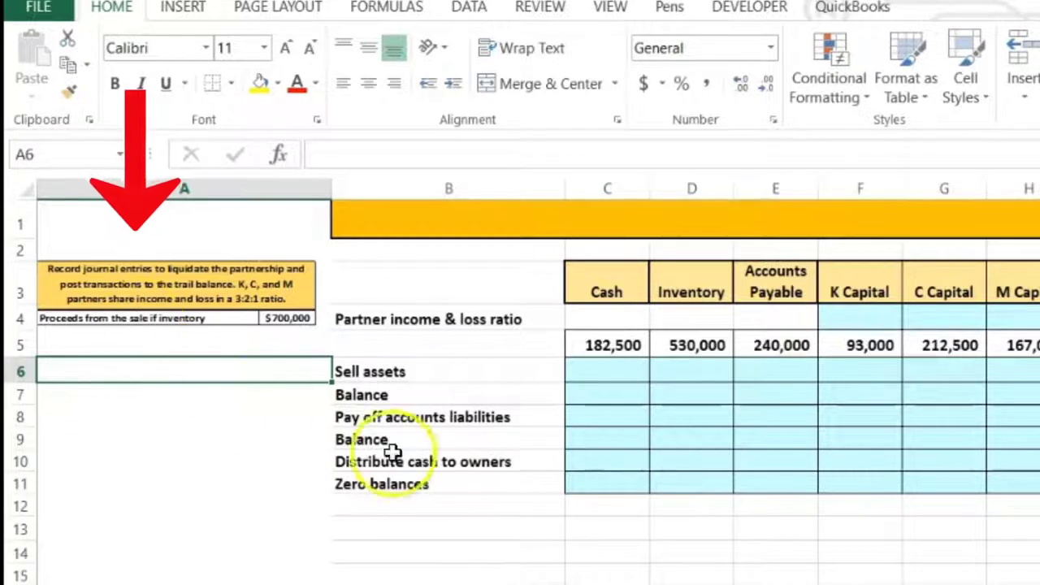
Look across the blank journal entry table beside the partner capital worksheet, over to the trial balance
click(674, 435)
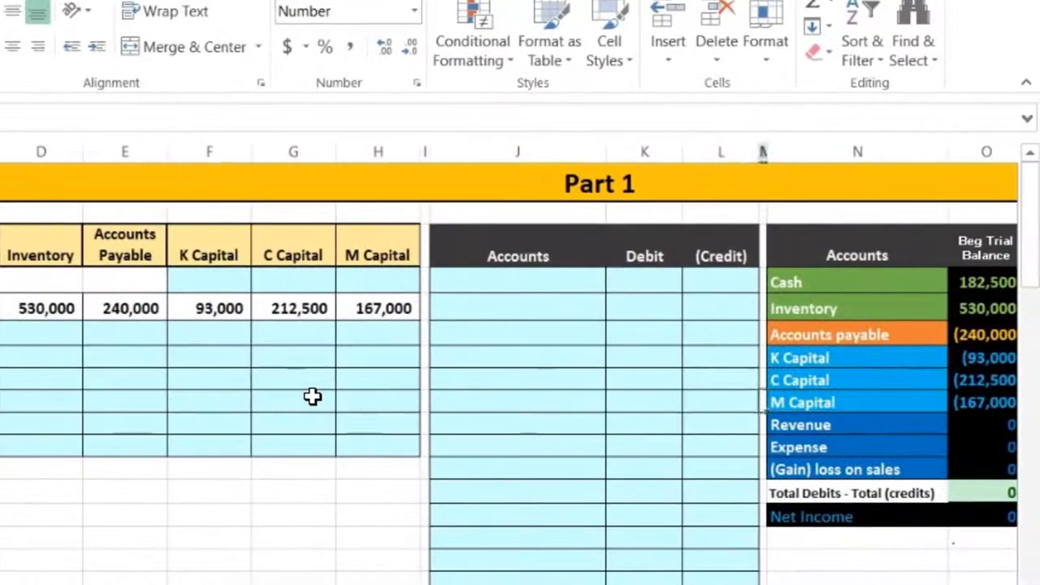
key(Left)
key(Left)
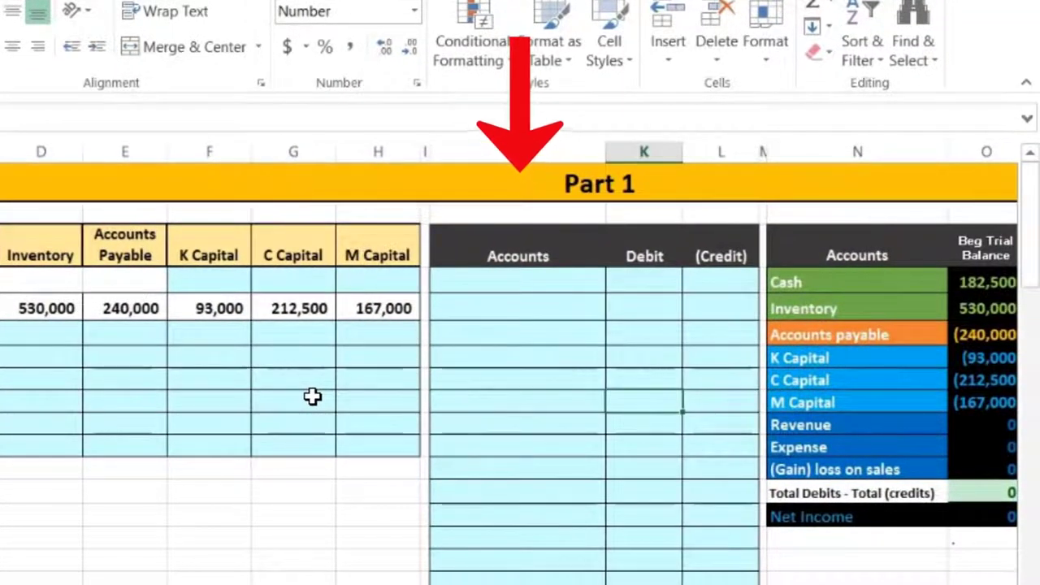
key(Right)
key(Right)
key(Right)
key(Right)
key(Right)
key(Right)
key(Right)
key(Right)
key(Right)
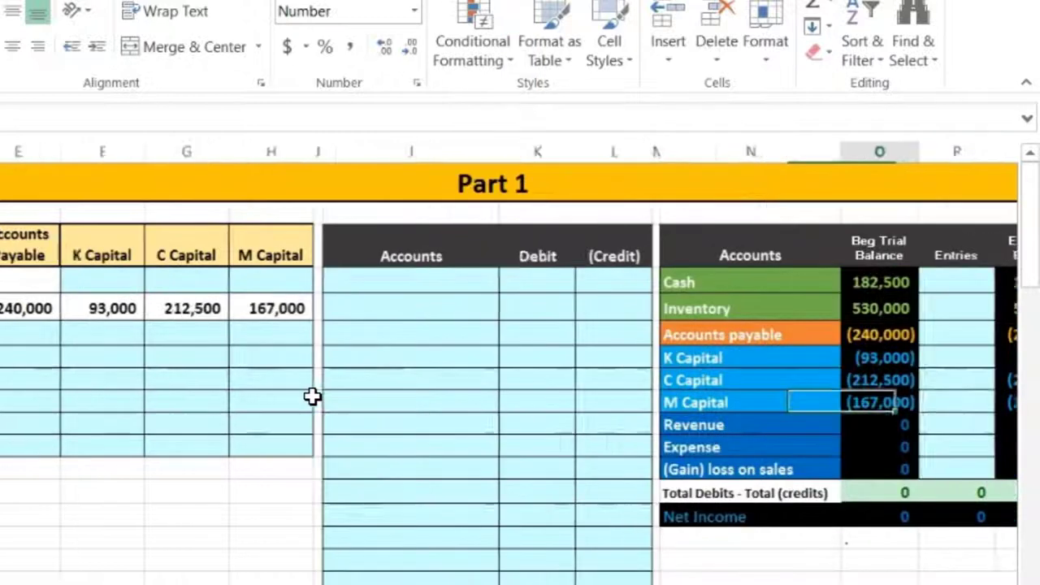
key(Right)
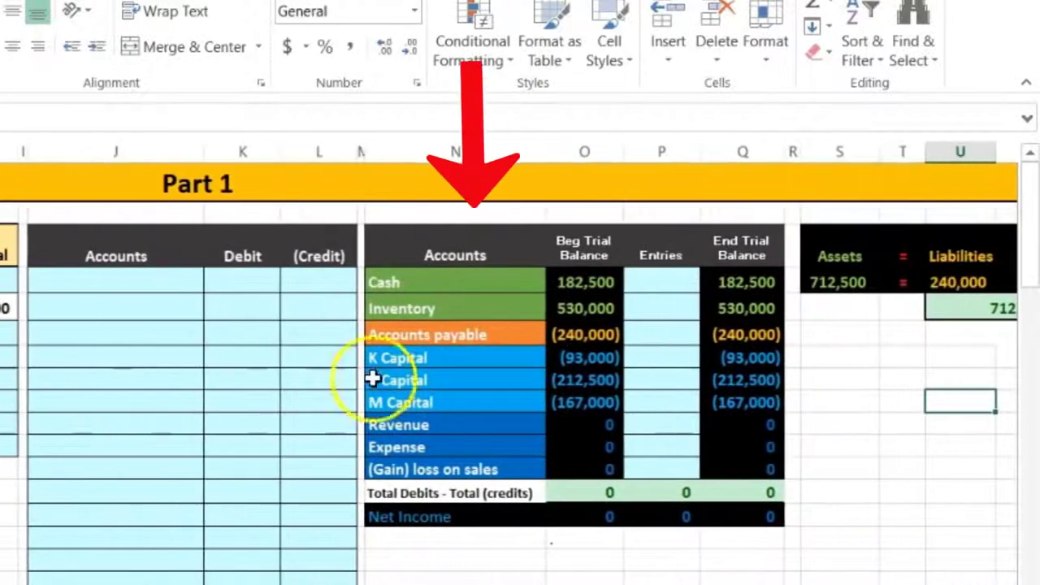
Examine the trial balance's accounts, beginning balances, entries and ending balances, and the accounting equation table beside it
click(488, 283)
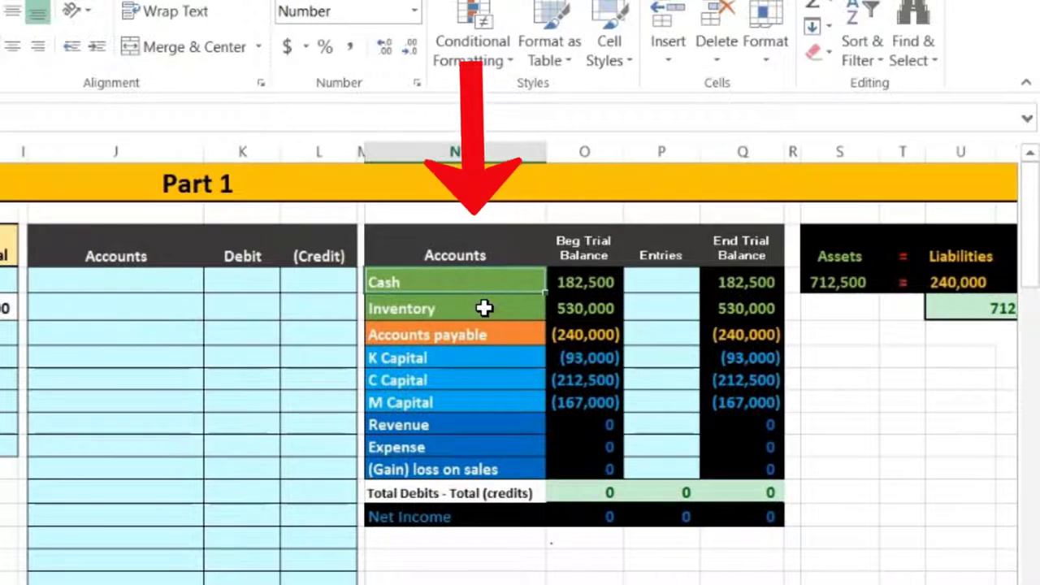
click(496, 329)
click(566, 294)
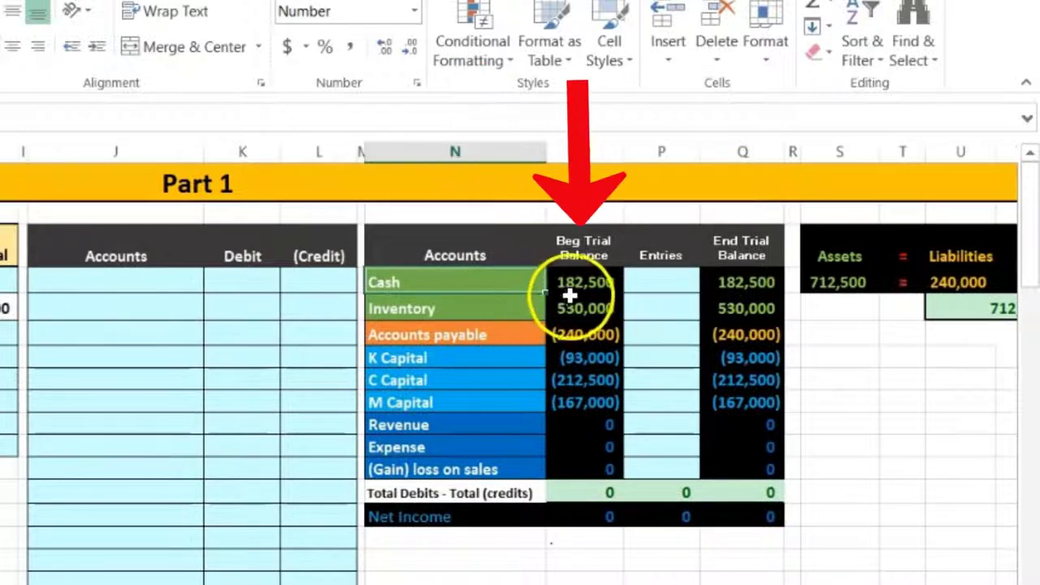
drag(566, 290, 560, 401)
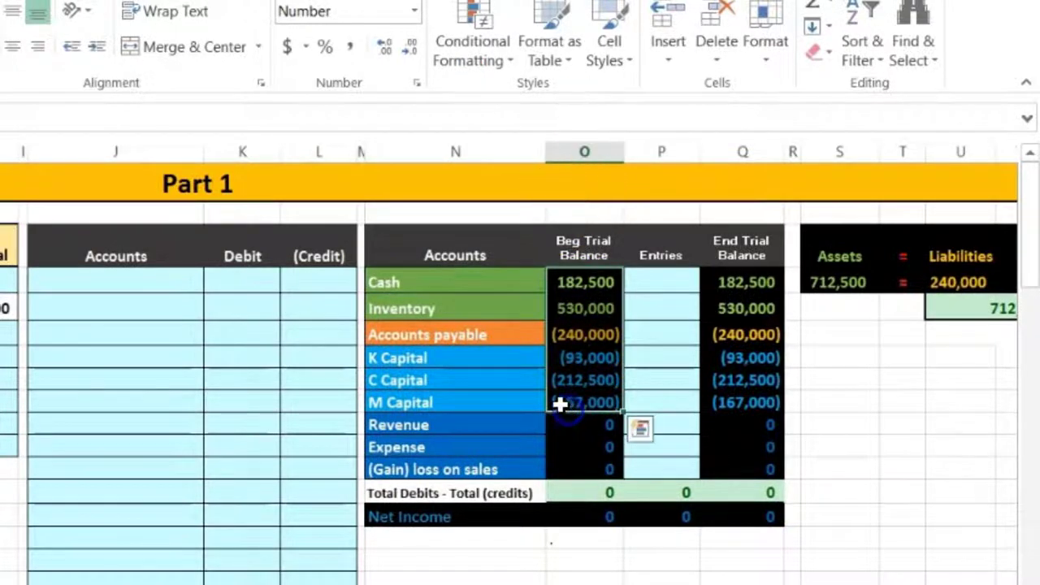
drag(664, 290, 657, 374)
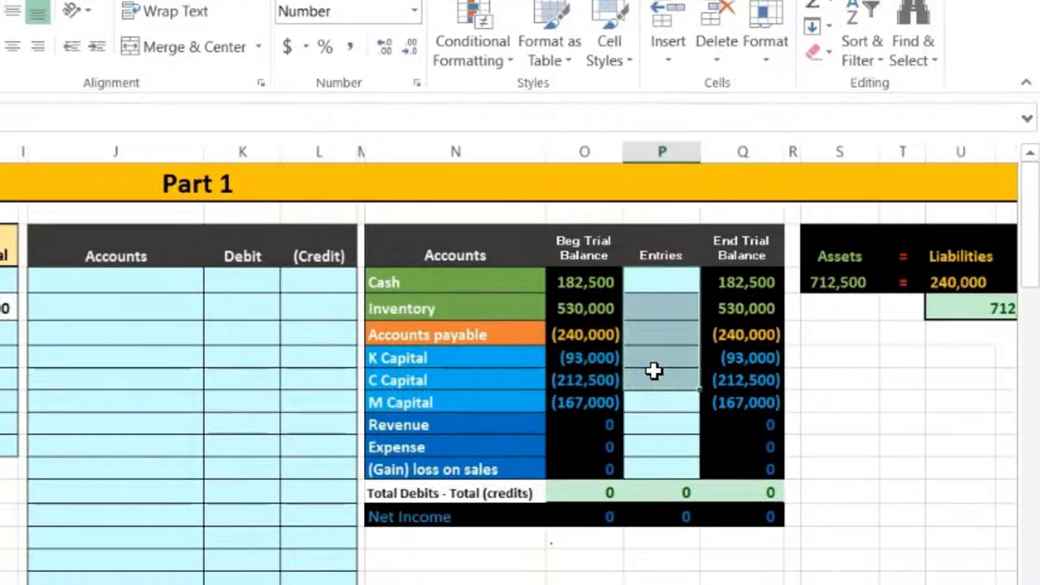
drag(723, 285, 741, 393)
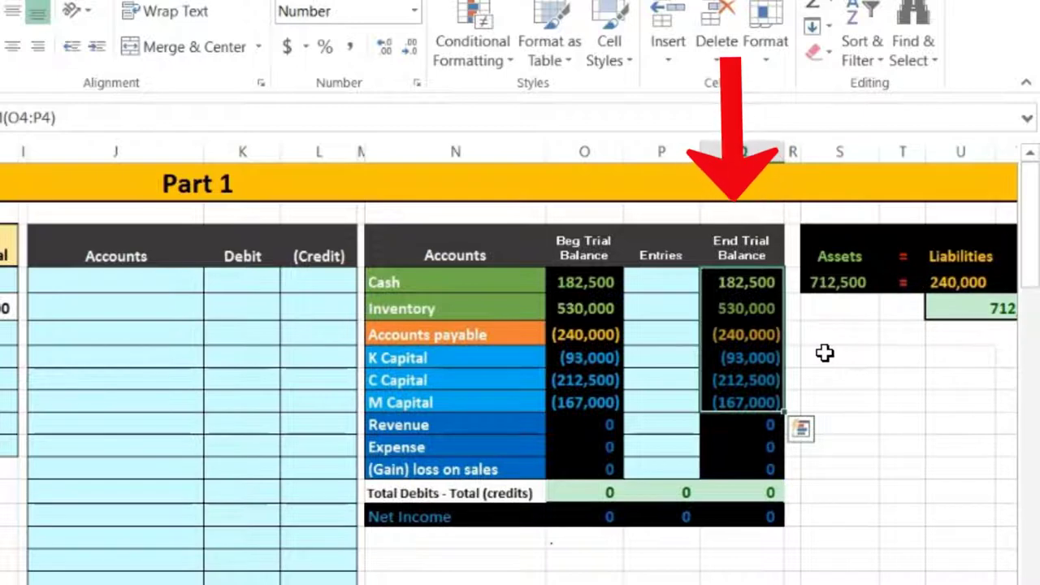
key(Down)
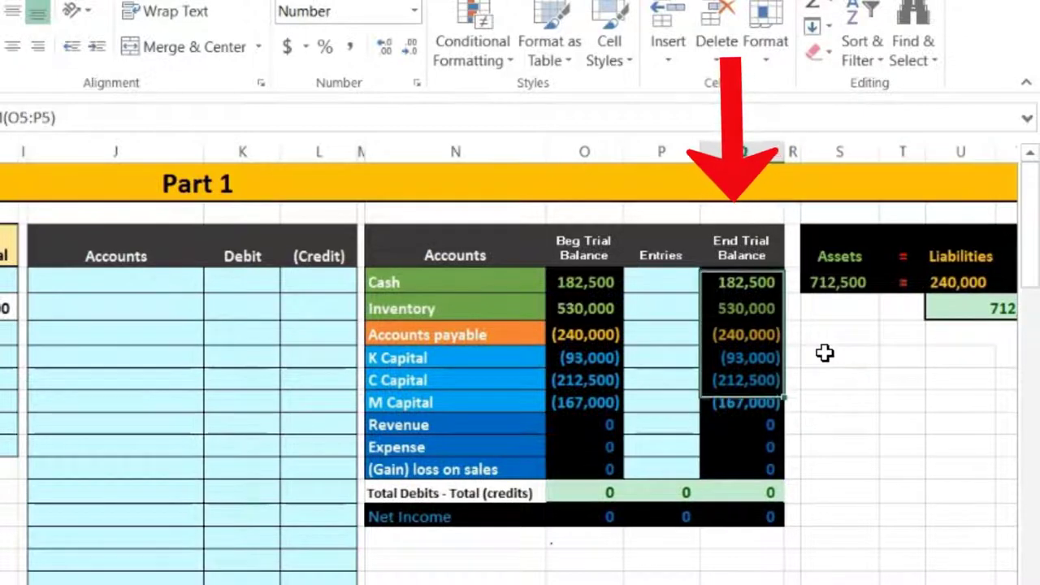
key(Right)
key(Right)
key(Right)
key(Right)
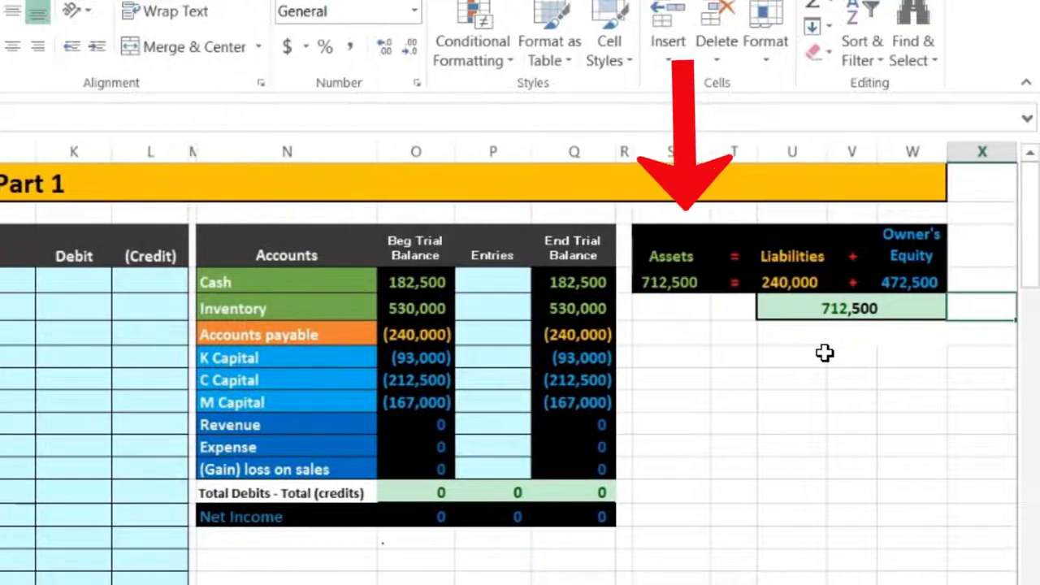
key(Left)
key(Left)
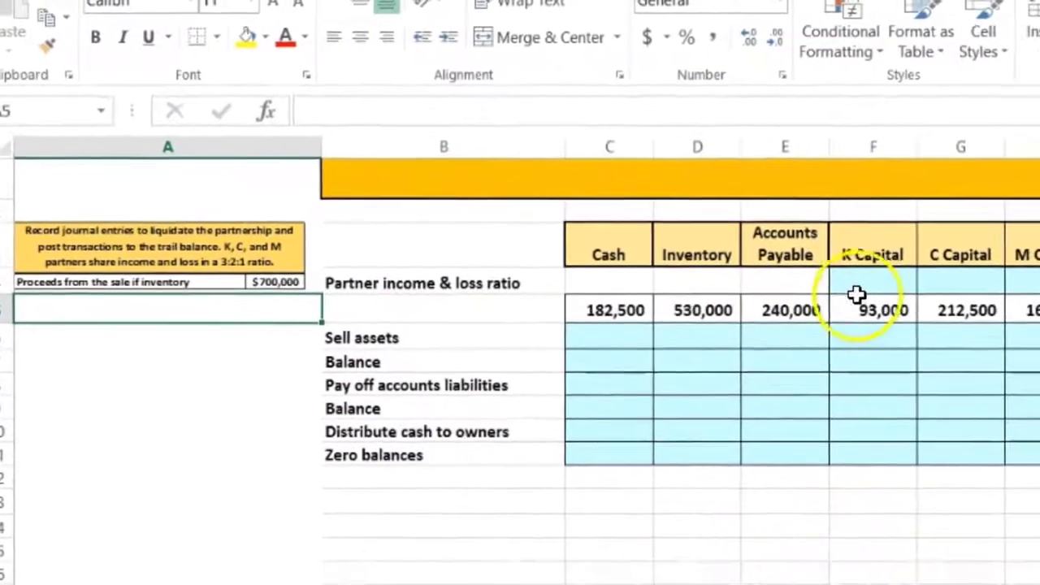
Enter =3/(3+2+1) in F4 as K Capital's income and loss ratio and format it as a percentage
click(861, 283)
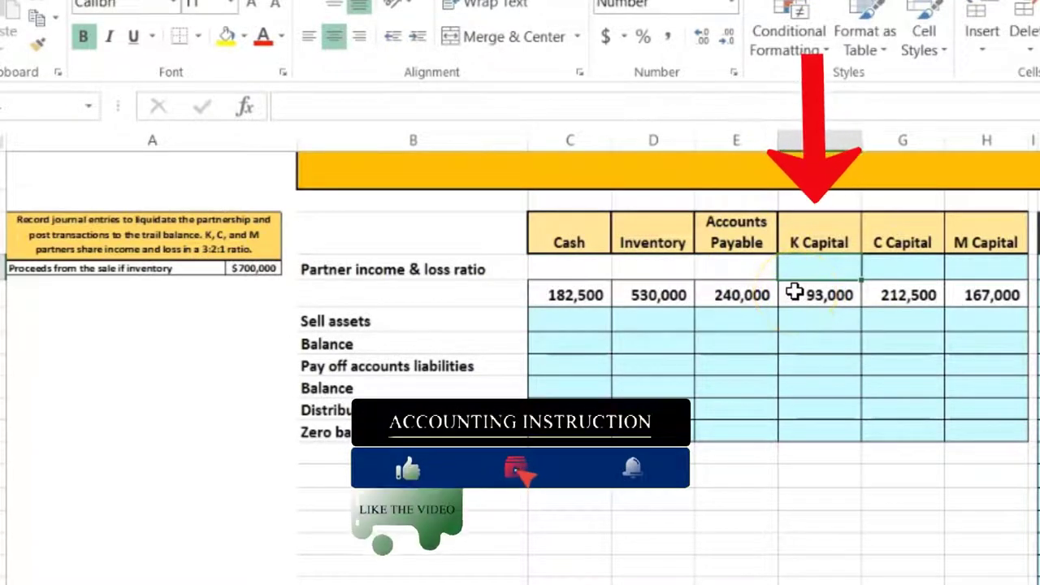
text(=3)
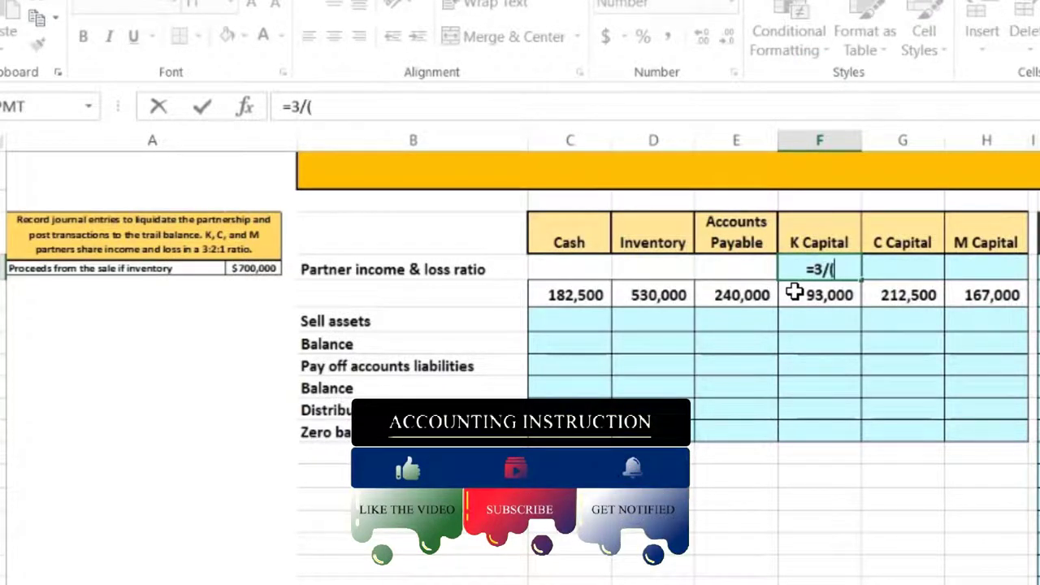
text(/()
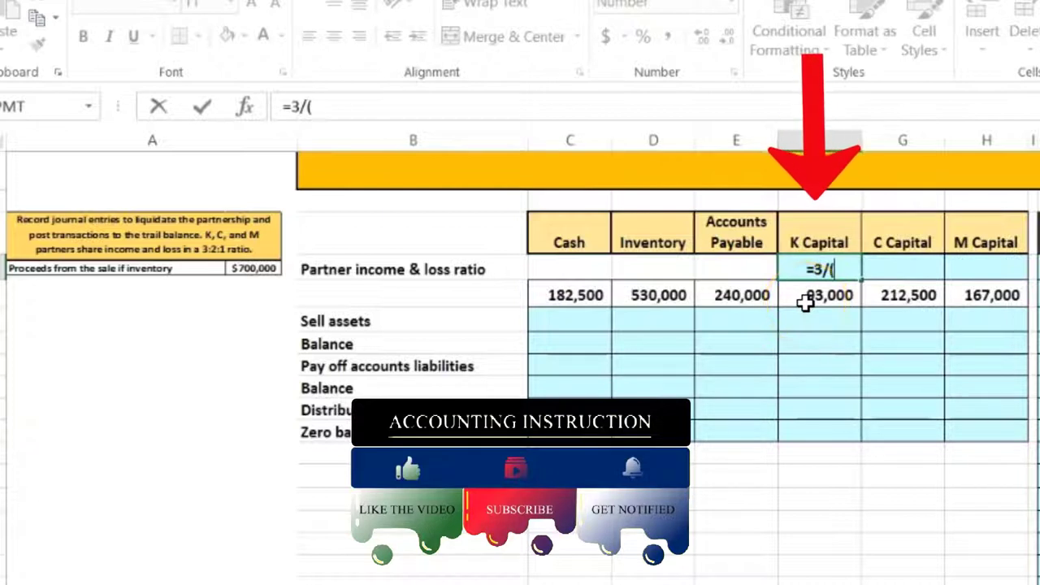
text(3+2+1)
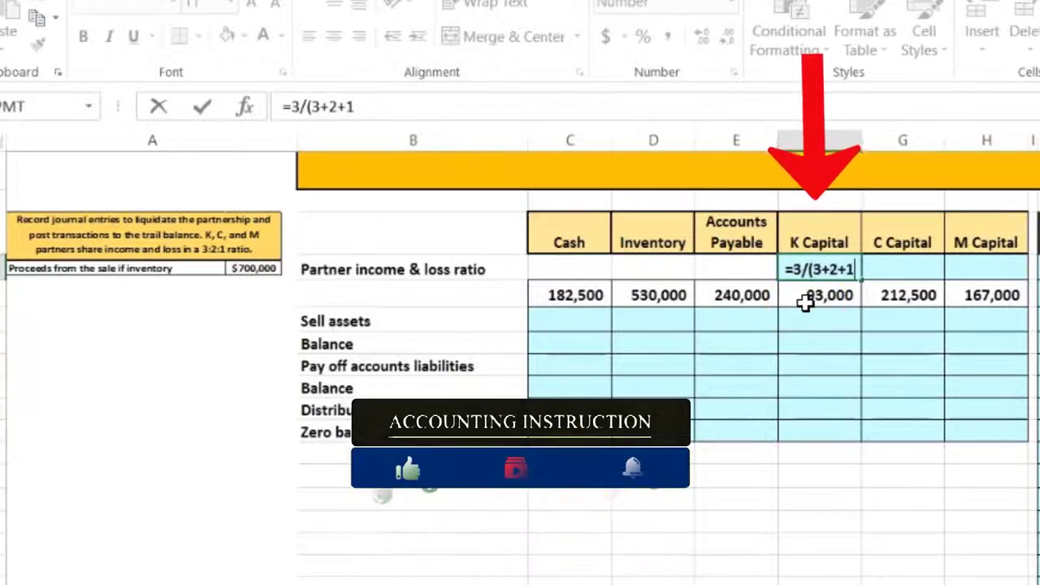
text())
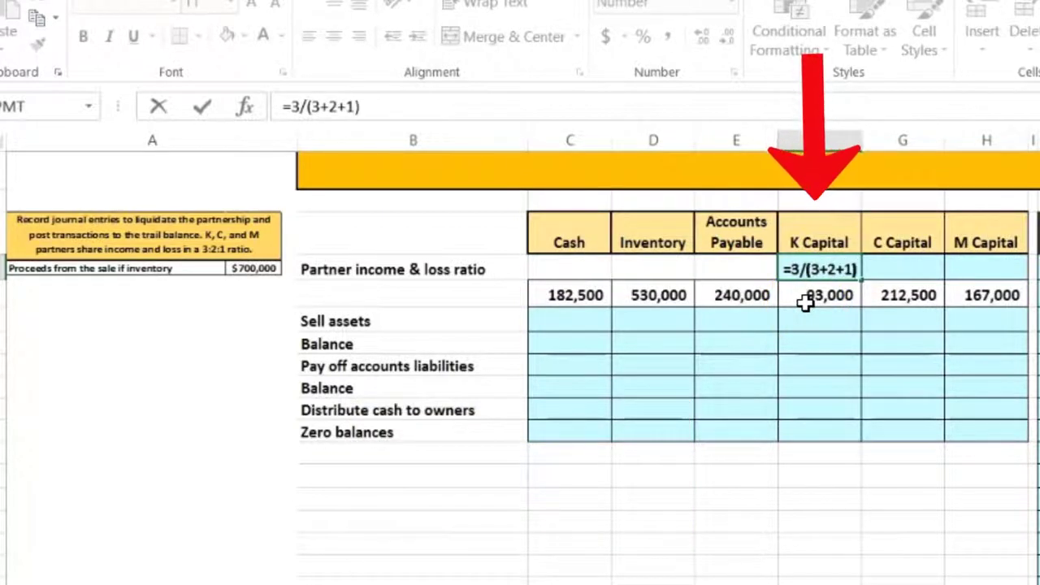
key(Return)
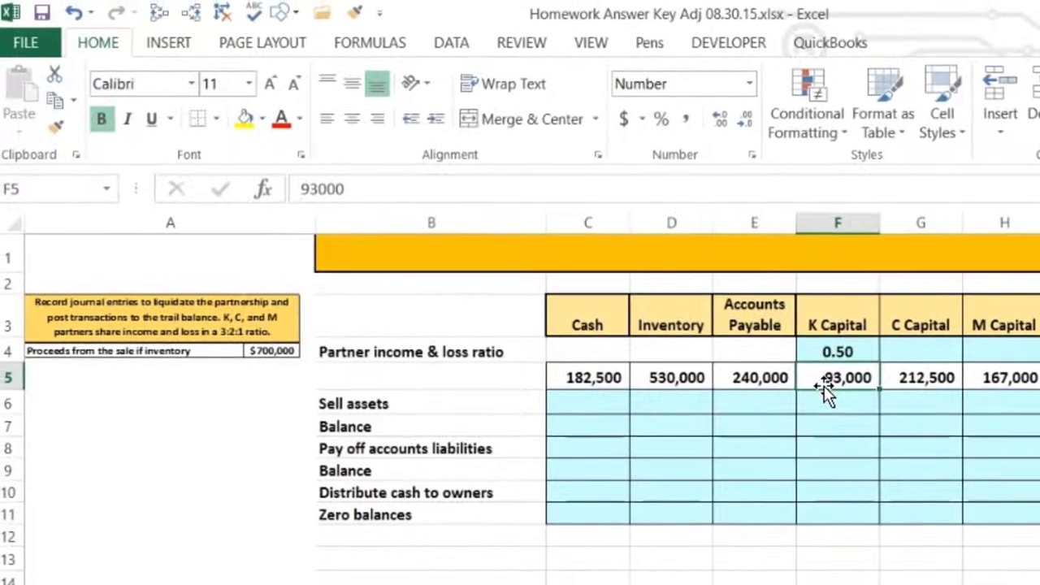
key(Up)
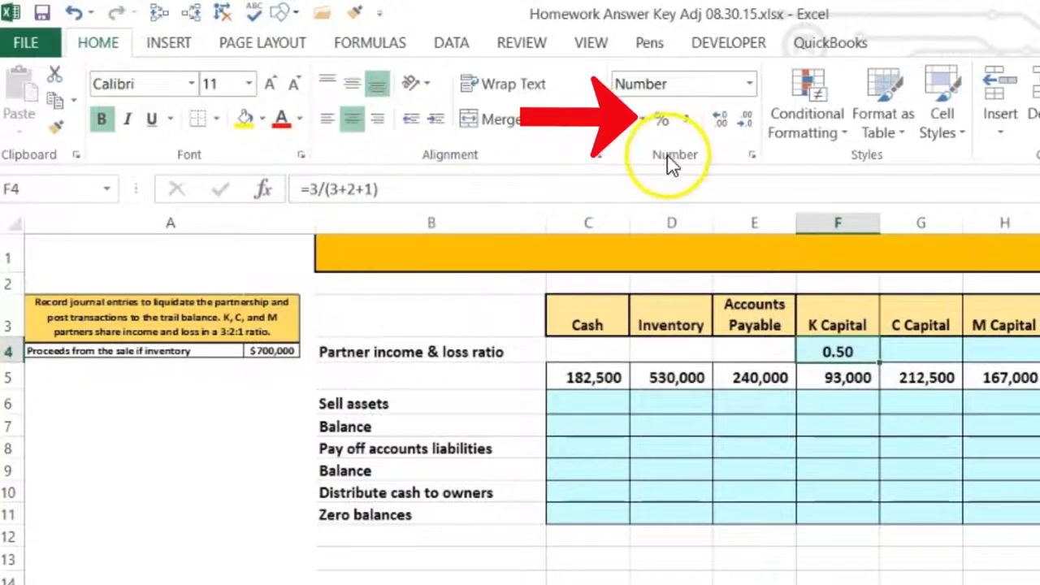
click(660, 124)
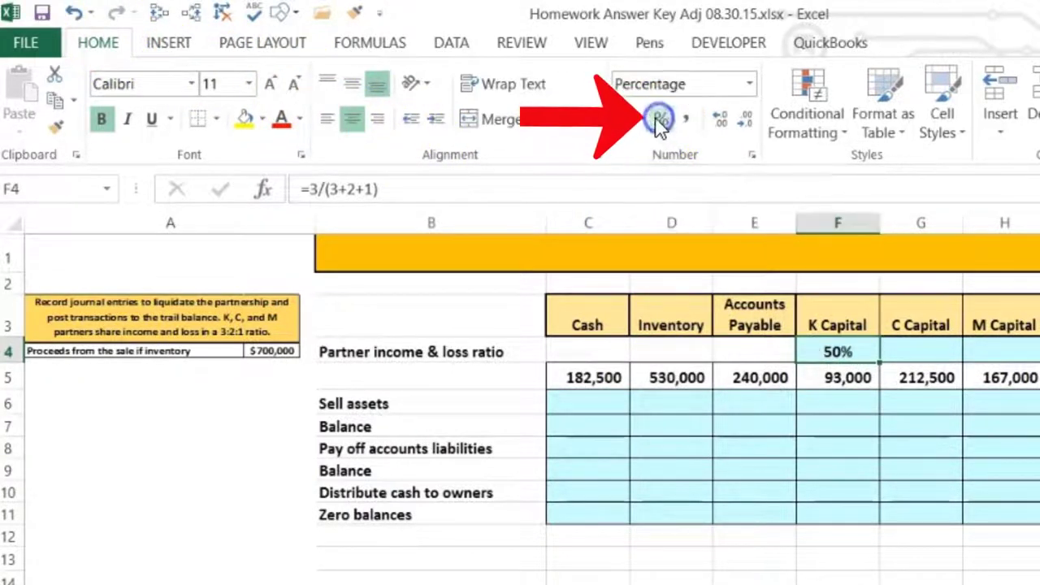
Enter =2/(3+2+1) in G4 as C Capital's income and loss ratio, keeping that cell selected
click(922, 345)
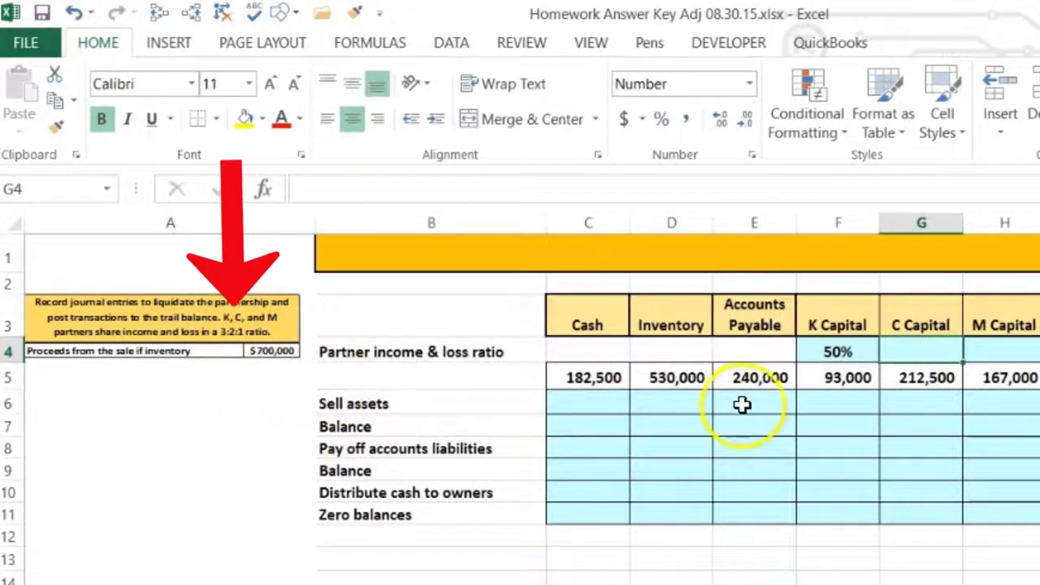
text(2)
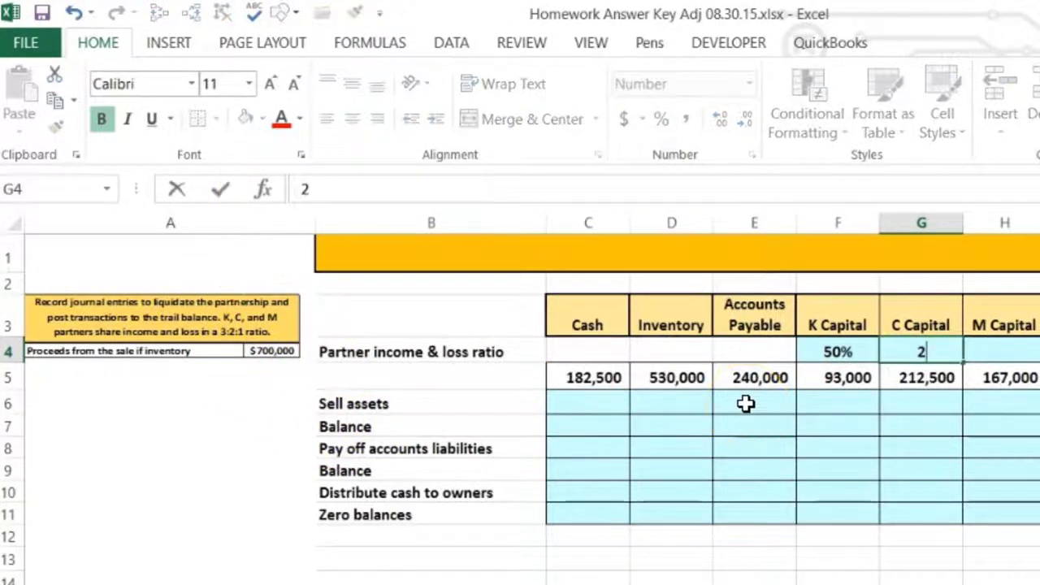
text(=2/(3+2+1)
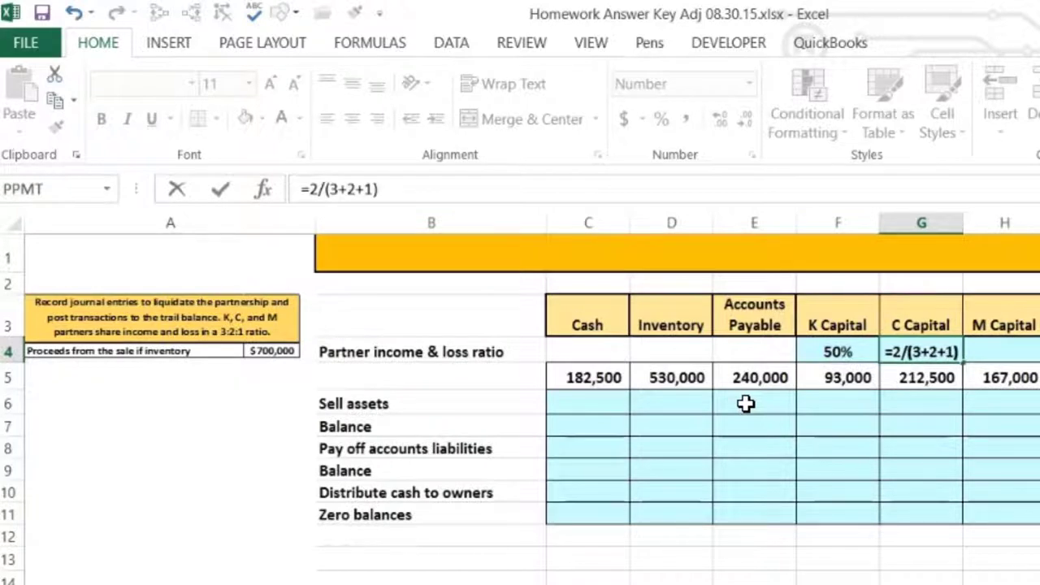
key(Return)
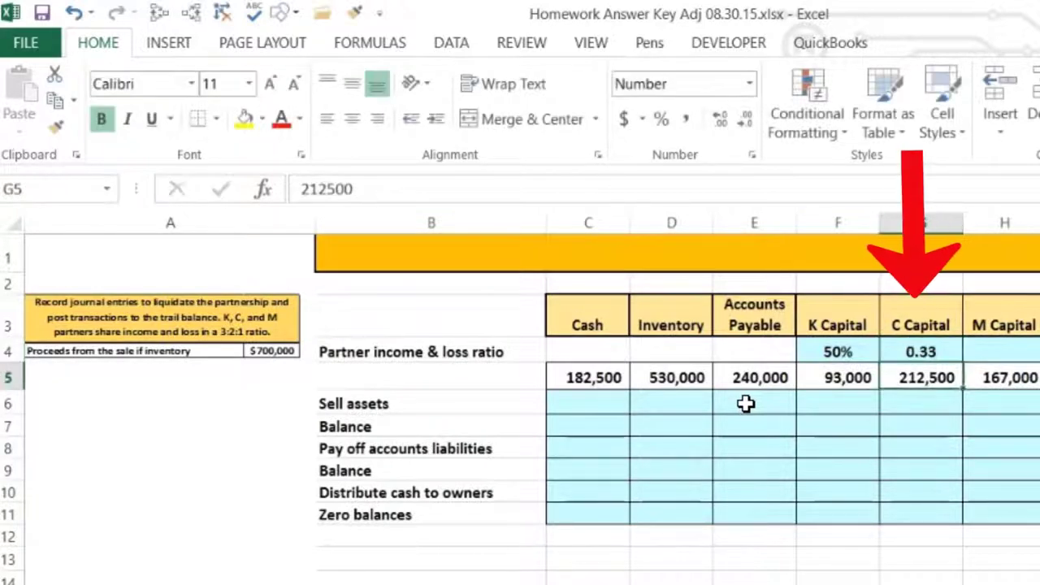
key(Up)
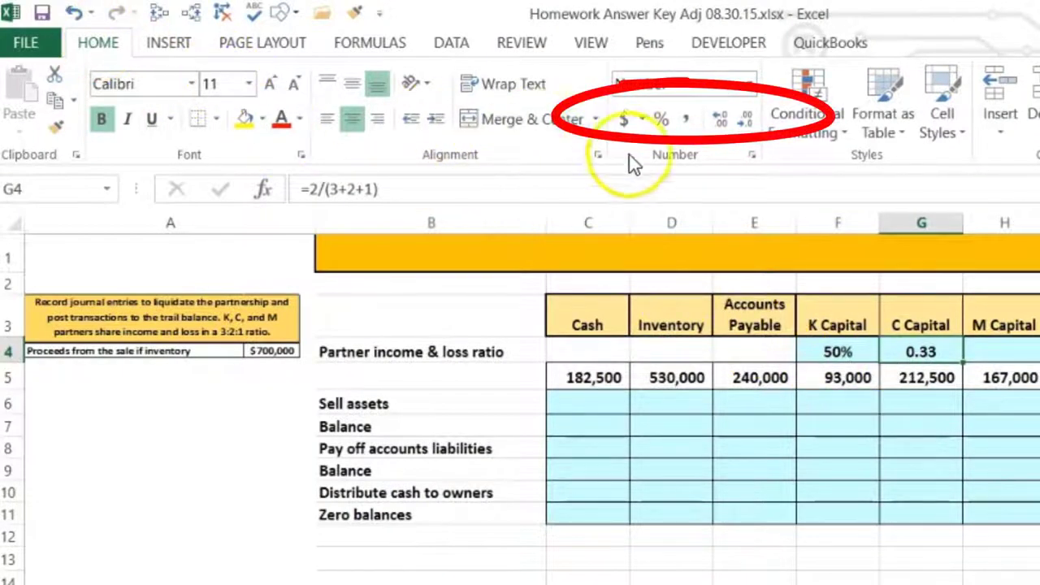
Show C Capital's ratio with four decimal places, and return it to two
click(721, 122)
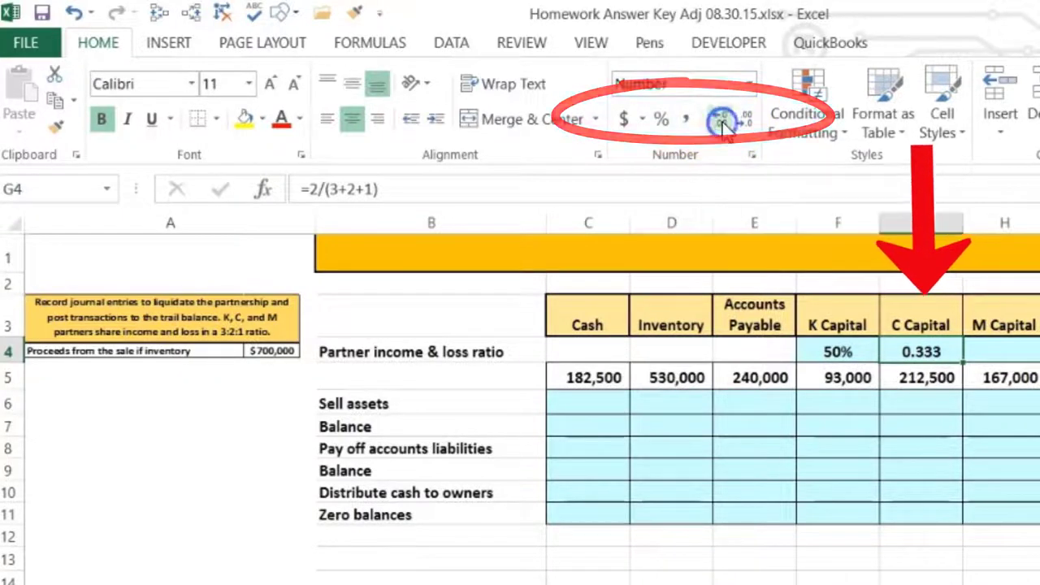
click(720, 122)
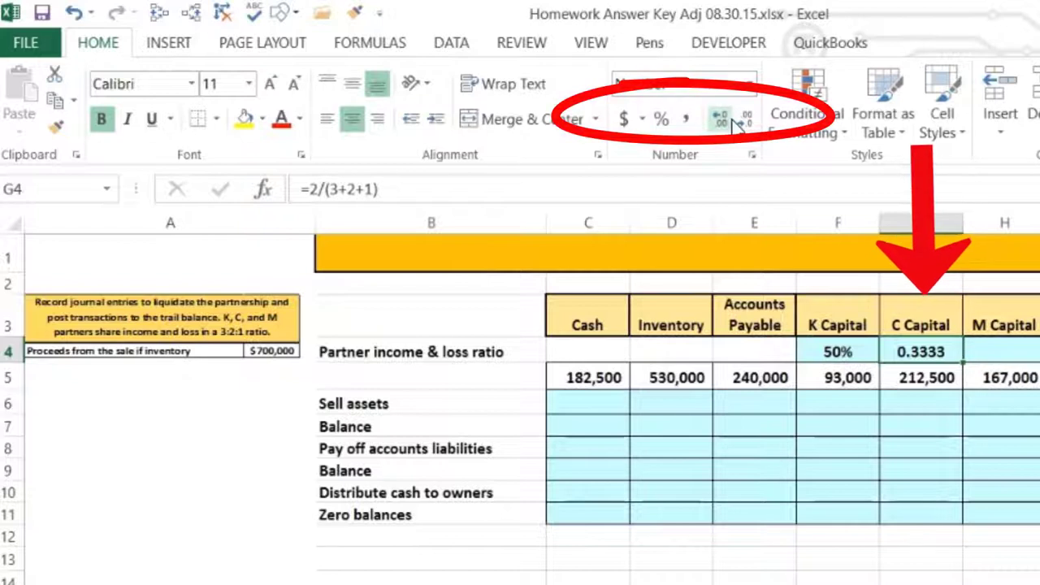
click(745, 120)
click(744, 121)
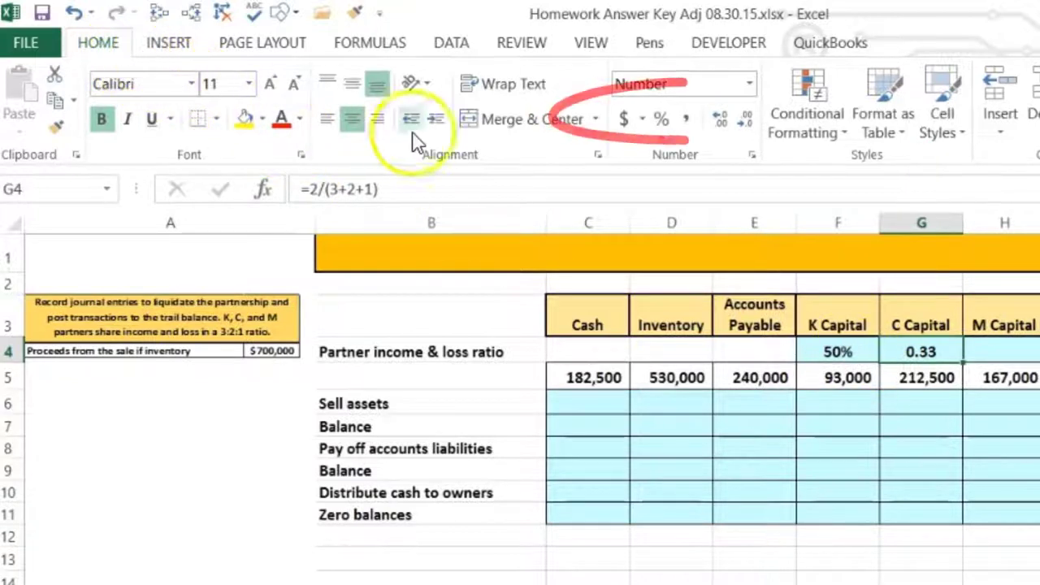
Format C Capital's ratio as a percentage and show both the K and C ratios with two decimal places
click(661, 120)
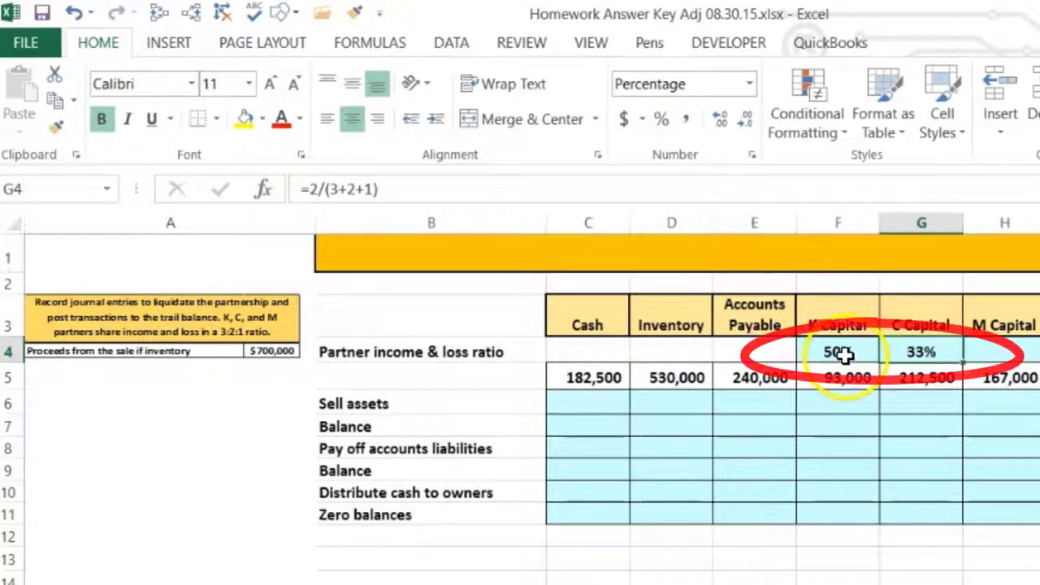
drag(843, 355, 912, 354)
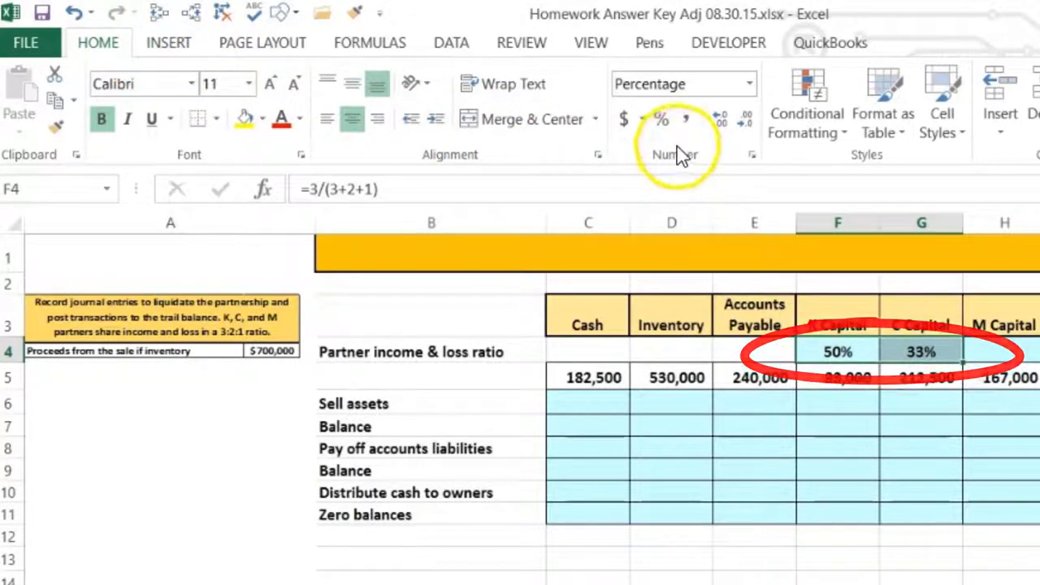
click(717, 120)
click(716, 120)
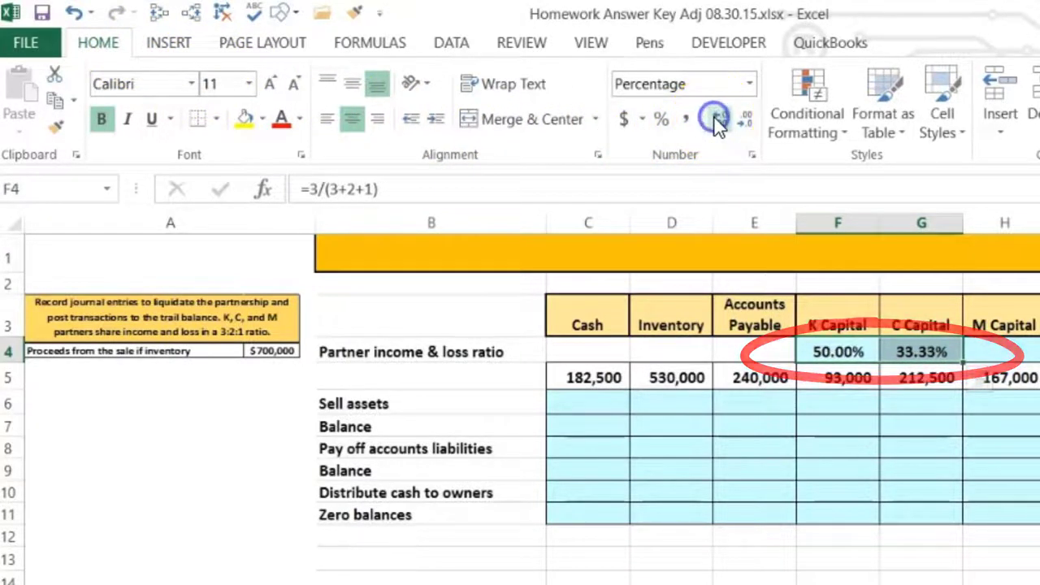
click(874, 447)
Enter =1/(3+2+1) in H4 as M Capital's income and loss ratio
click(845, 353)
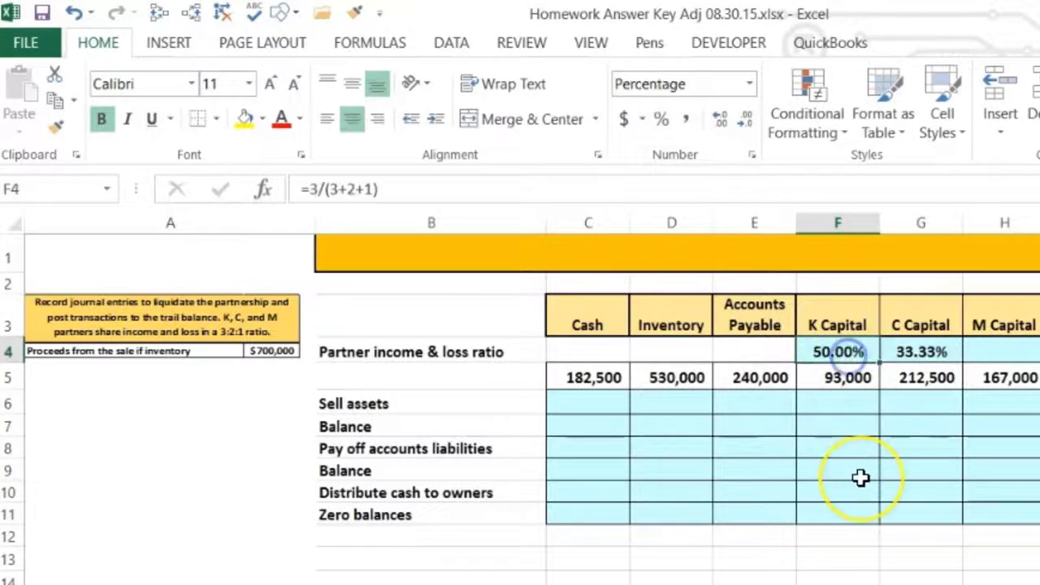
key(Right)
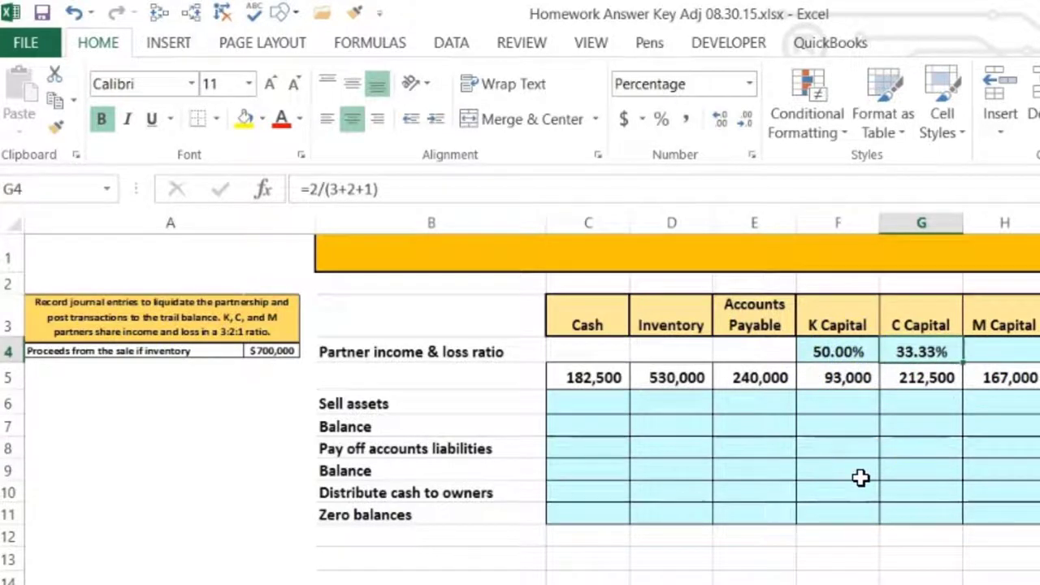
key(Right)
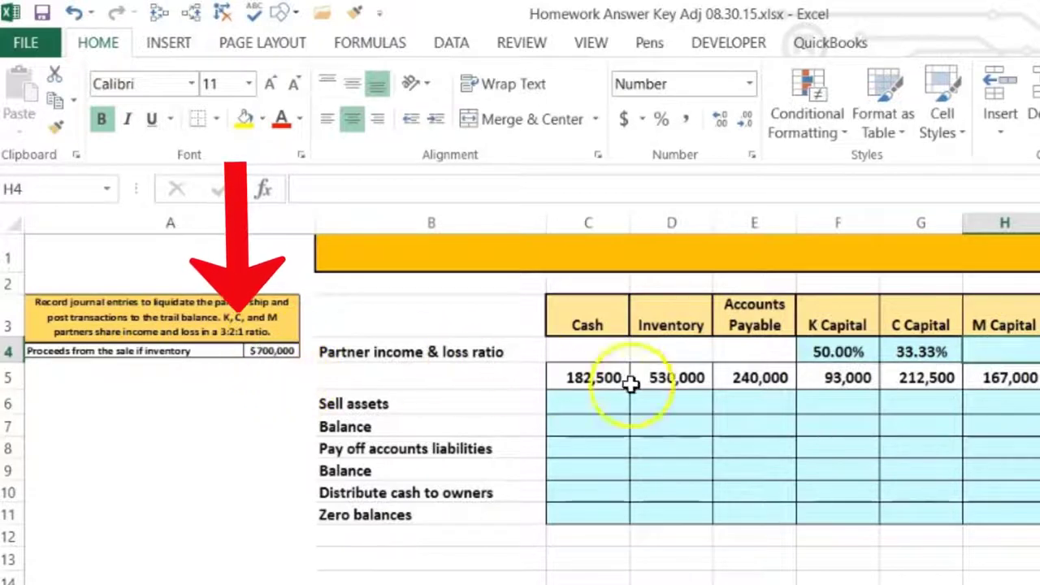
text(=1/(3+2+1)
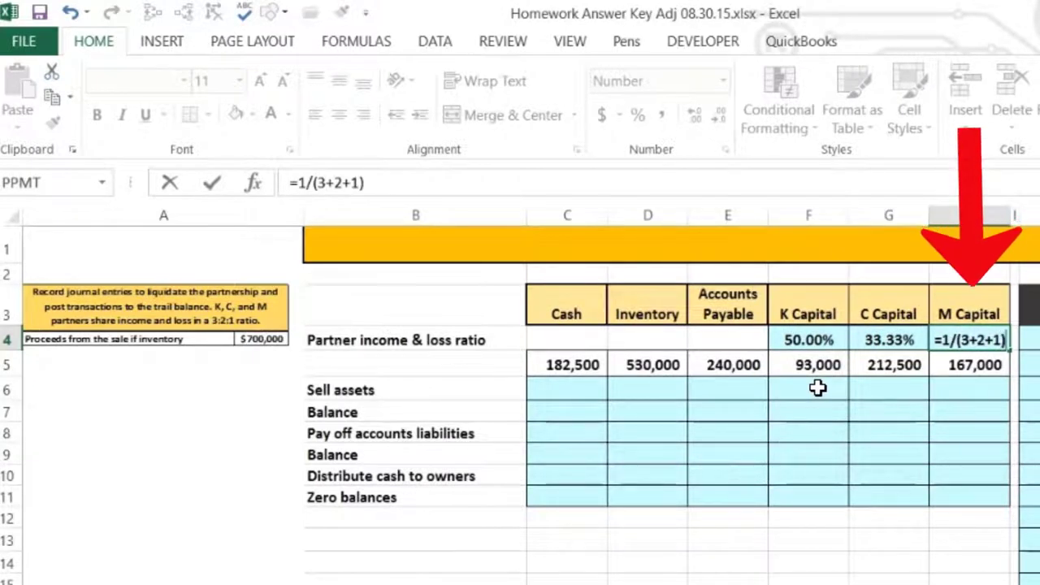
key(Return)
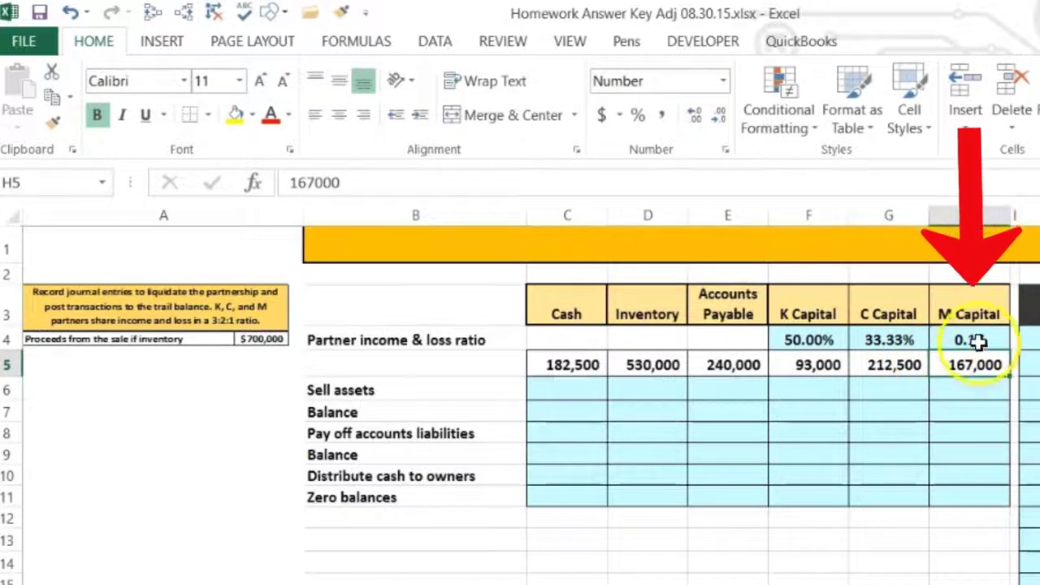
Format M Capital's ratio in H4 as a percentage with two decimal places
click(978, 341)
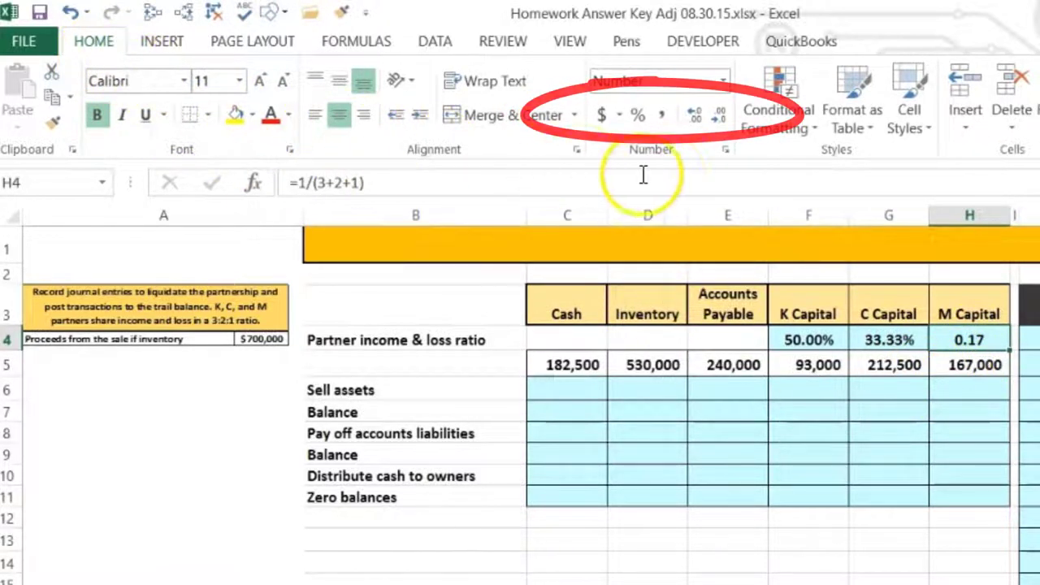
click(637, 116)
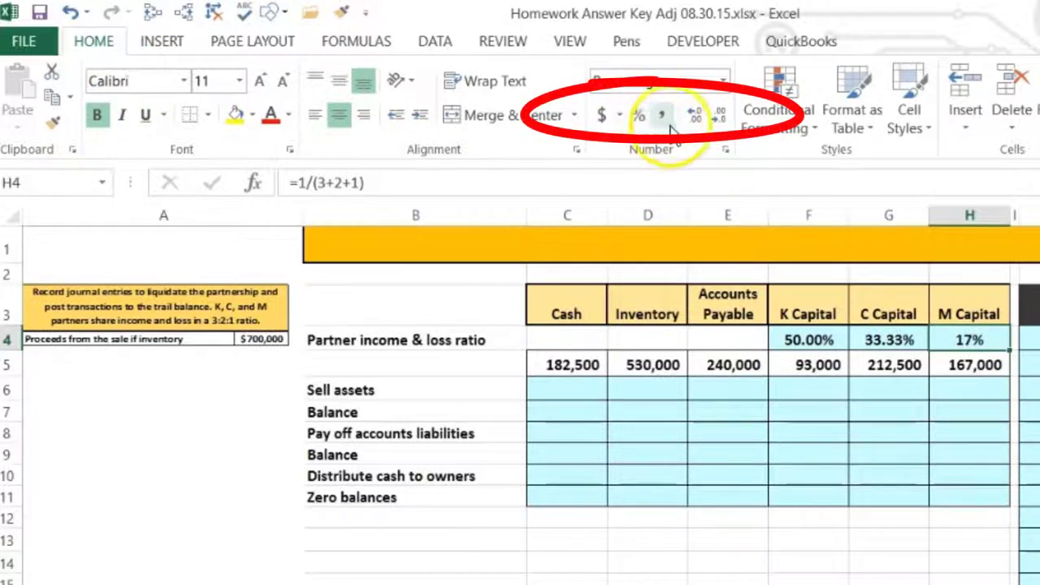
click(695, 117)
click(695, 116)
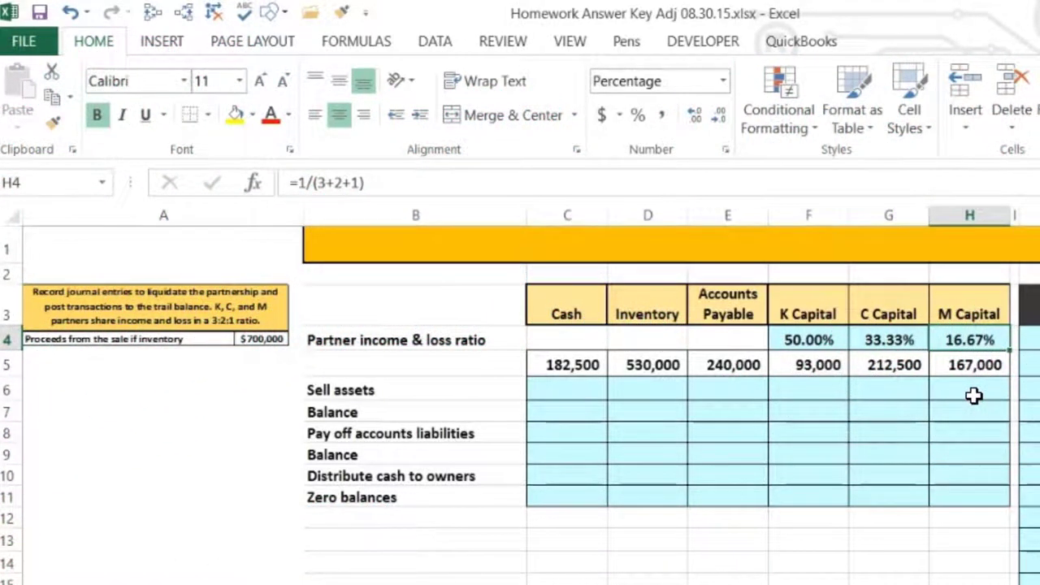
Review the opening balances in row 5 from Cash through Inventory, Accounts Payable and the three capital accounts
key(Down)
key(Left)
key(Left)
key(Left)
key(Left)
key(Left)
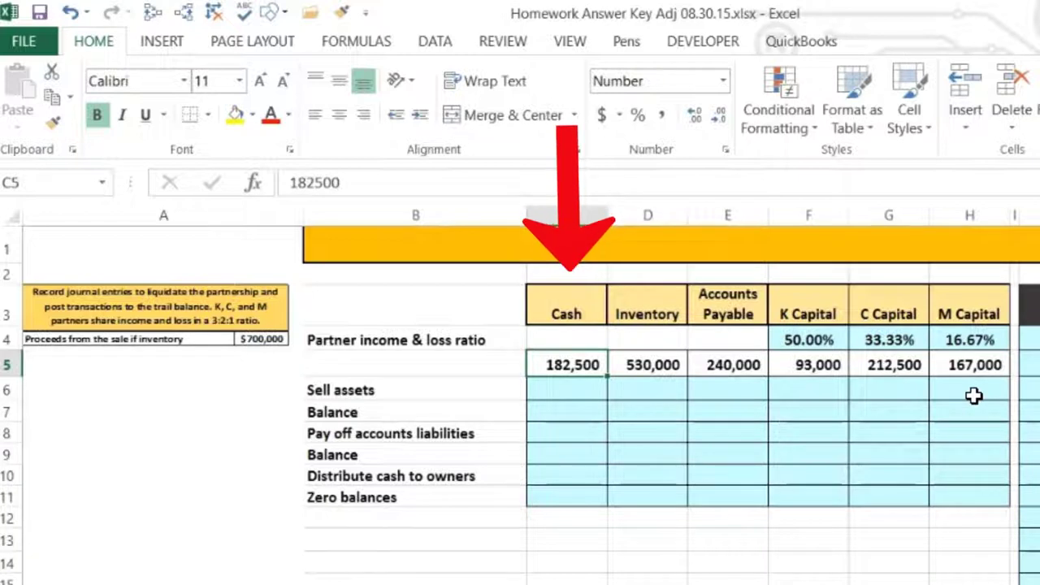
key(Right)
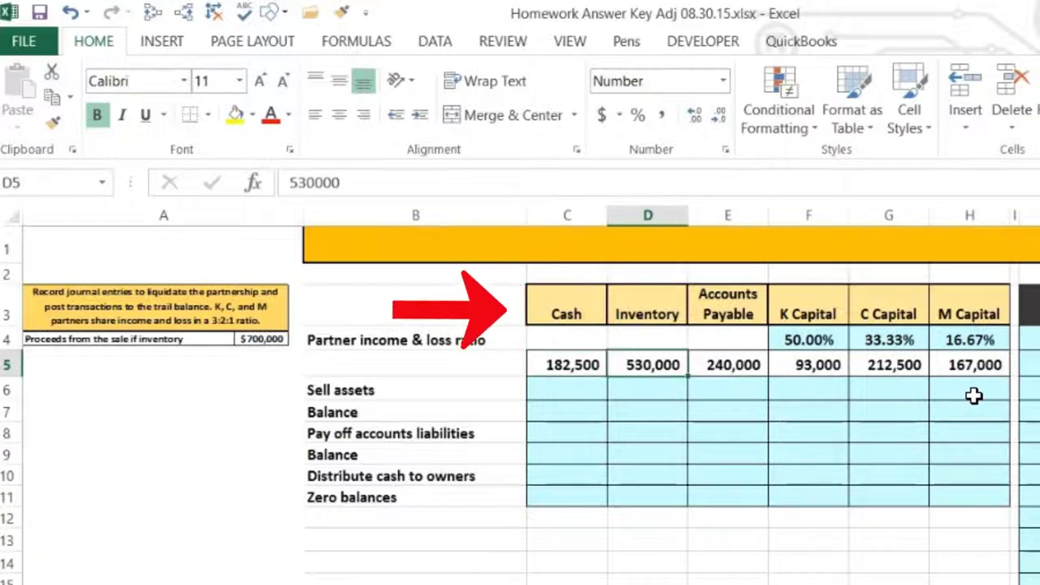
key(Right)
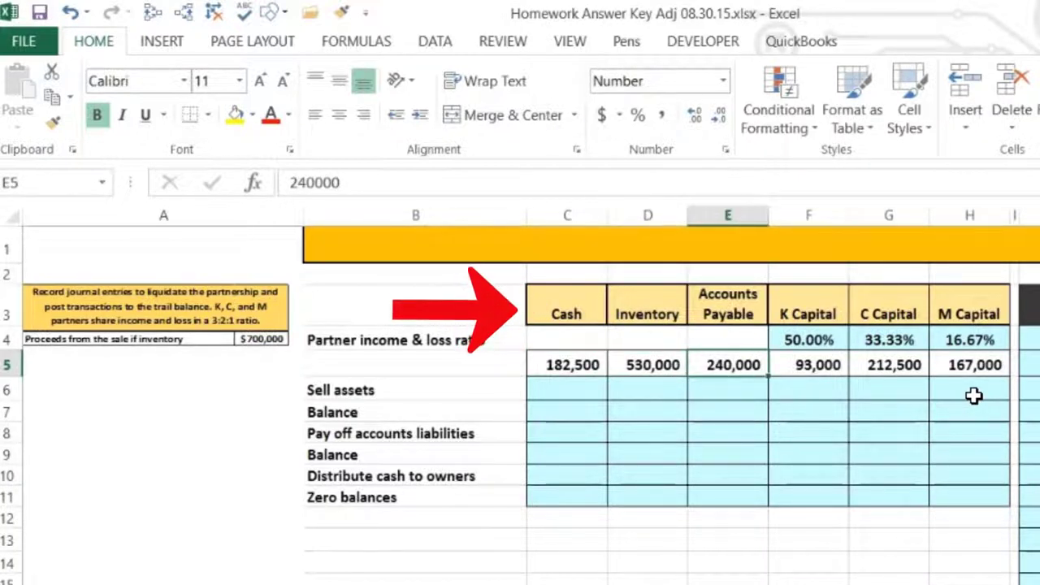
key(Right)
key(Right)
key(Right)
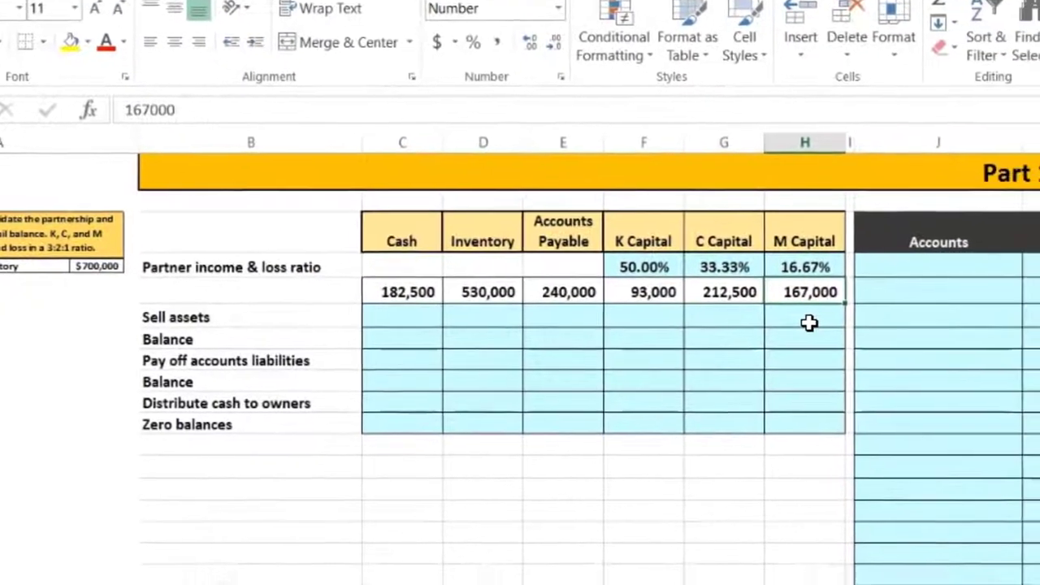
Examine the Beg Trial Balance column's cell references from Cash down to (Gain) loss on sales
key(Right)
key(Right)
key(Right)
key(Right)
key(Right)
key(Right)
key(Right)
key(Right)
key(Right)
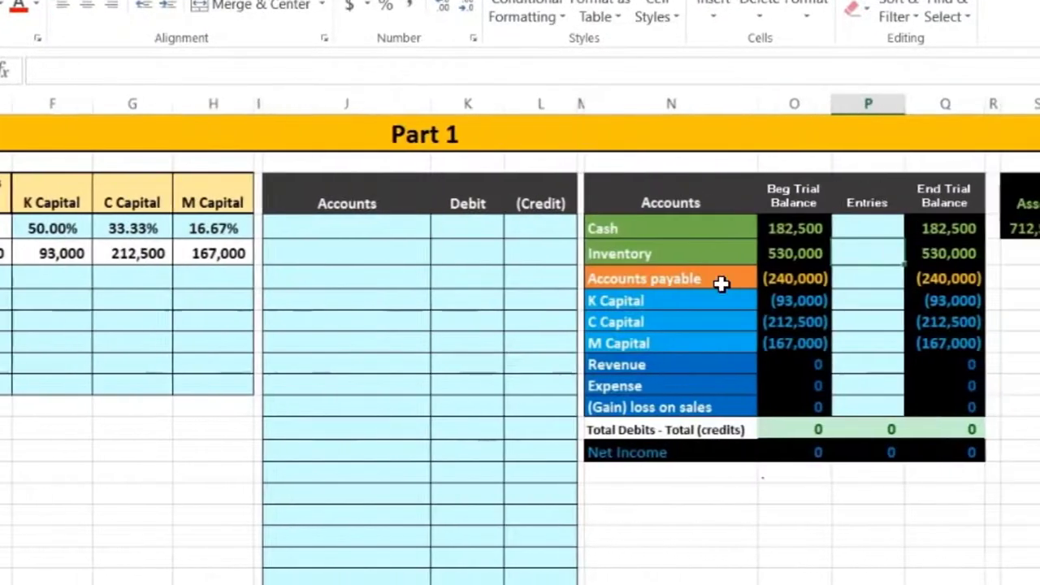
click(781, 227)
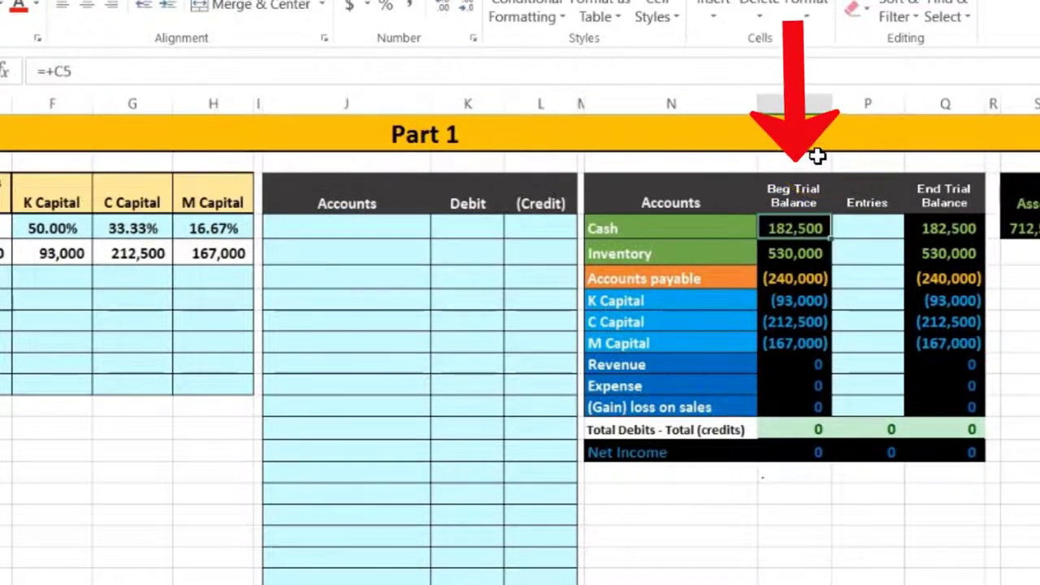
key(Down)
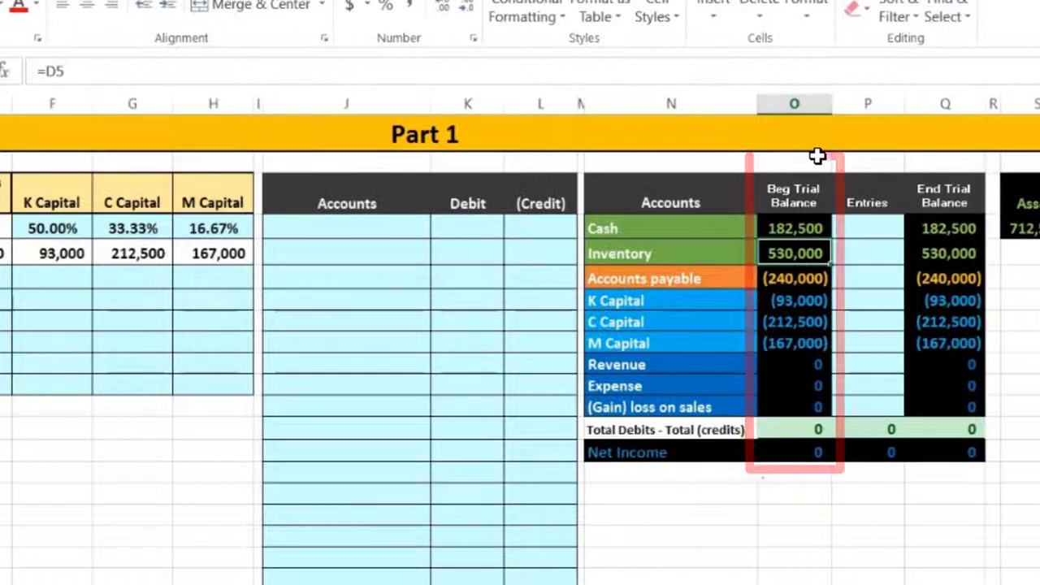
key(Down)
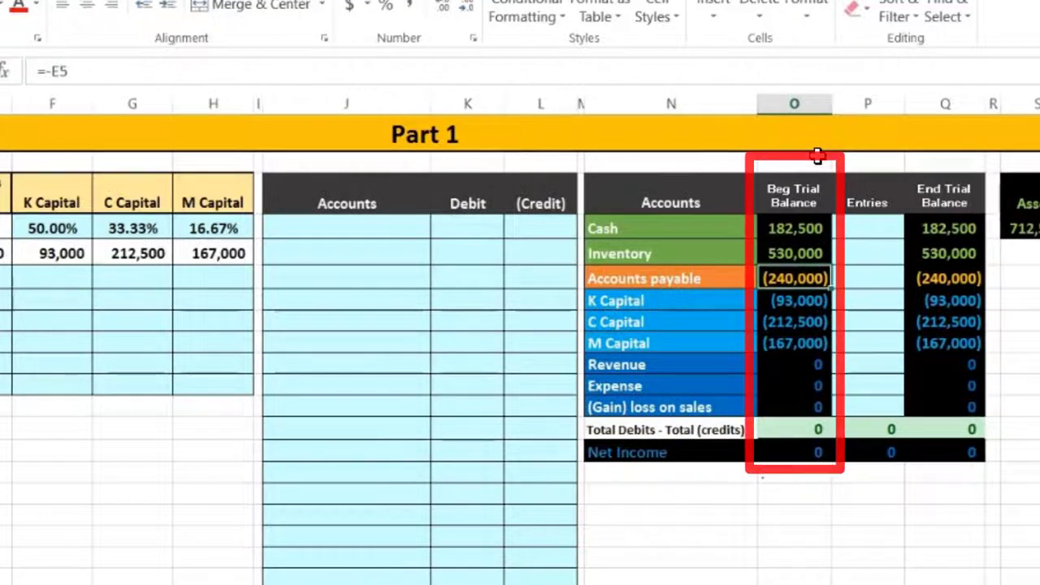
key(Down)
key(Down)
key(Down)
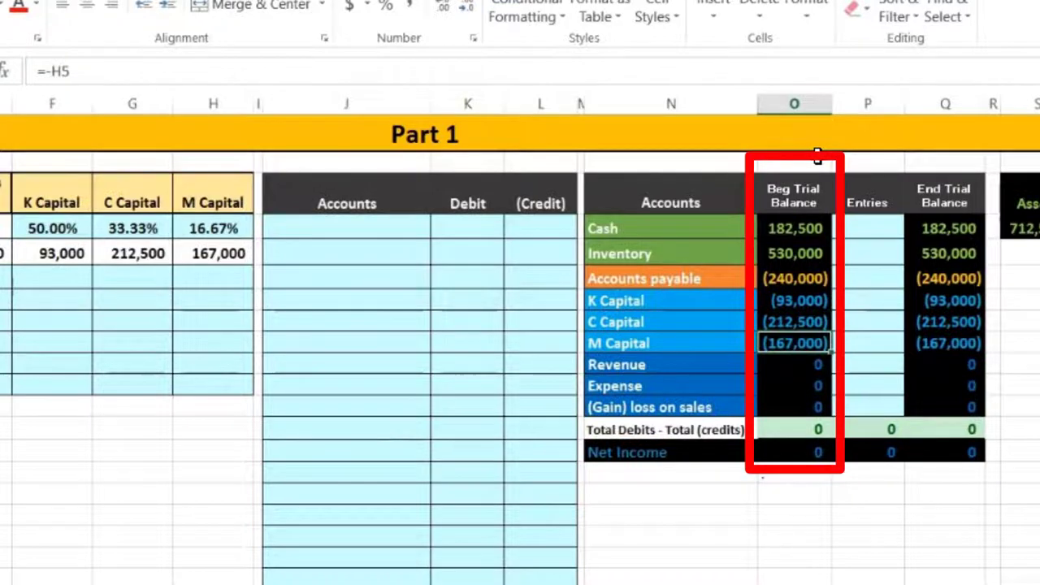
key(Down)
key(Down)
key(Down)
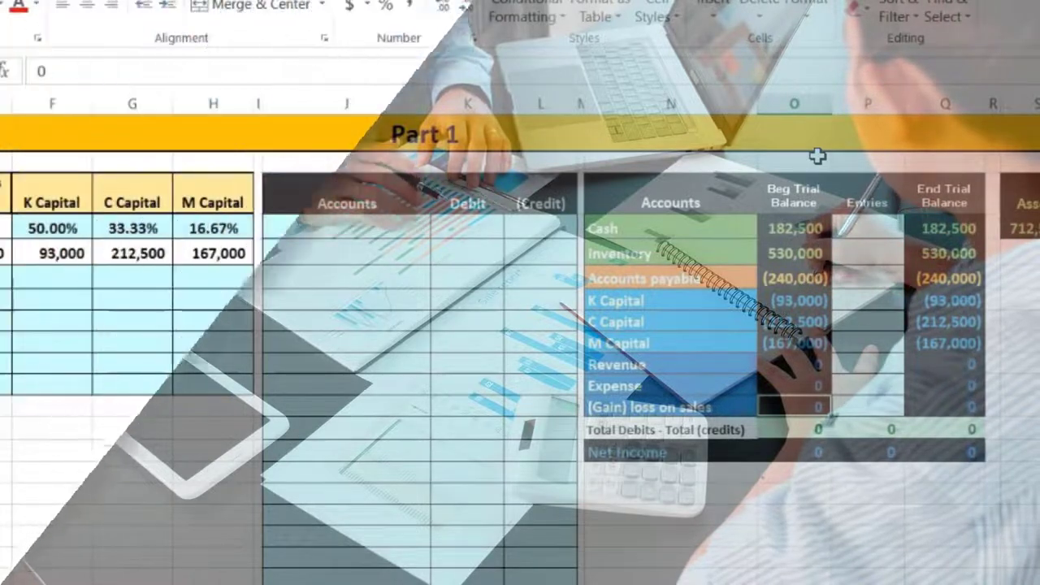
key(Up)
key(Up)
key(Up)
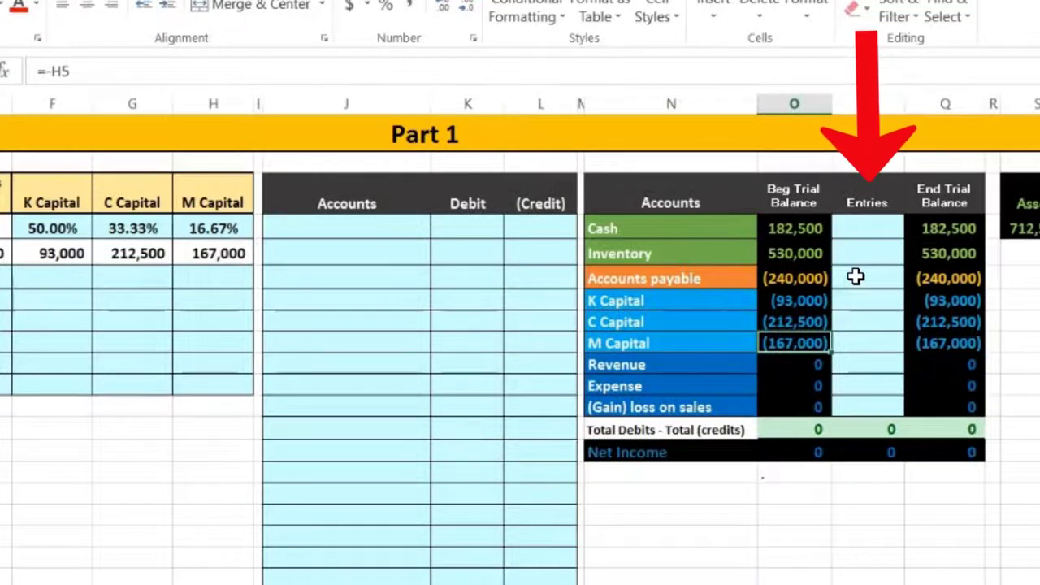
Examine the Inventory, Accounts payable and partner capital lines of the trial balance
click(121, 320)
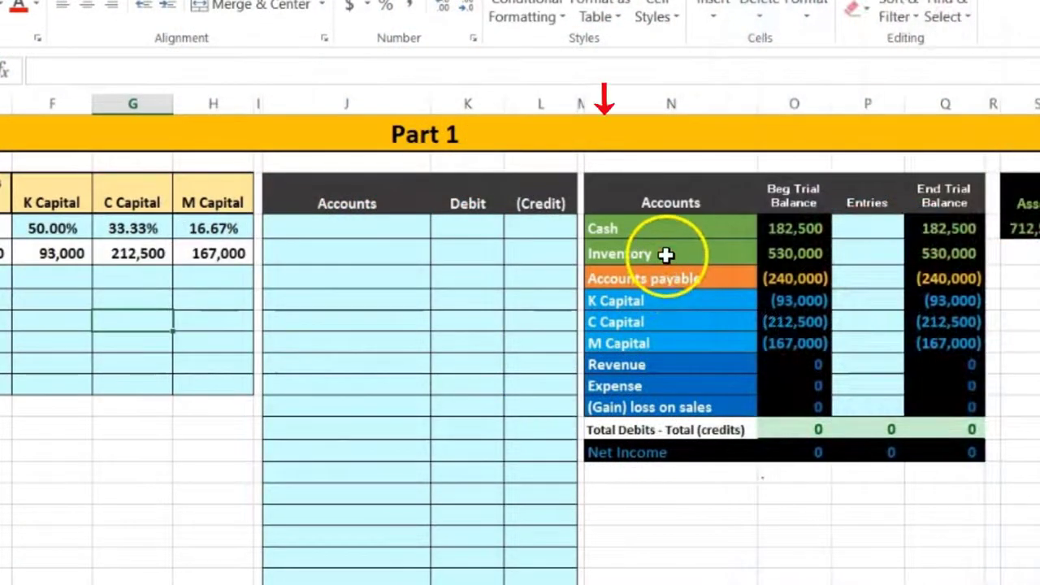
drag(665, 254, 925, 254)
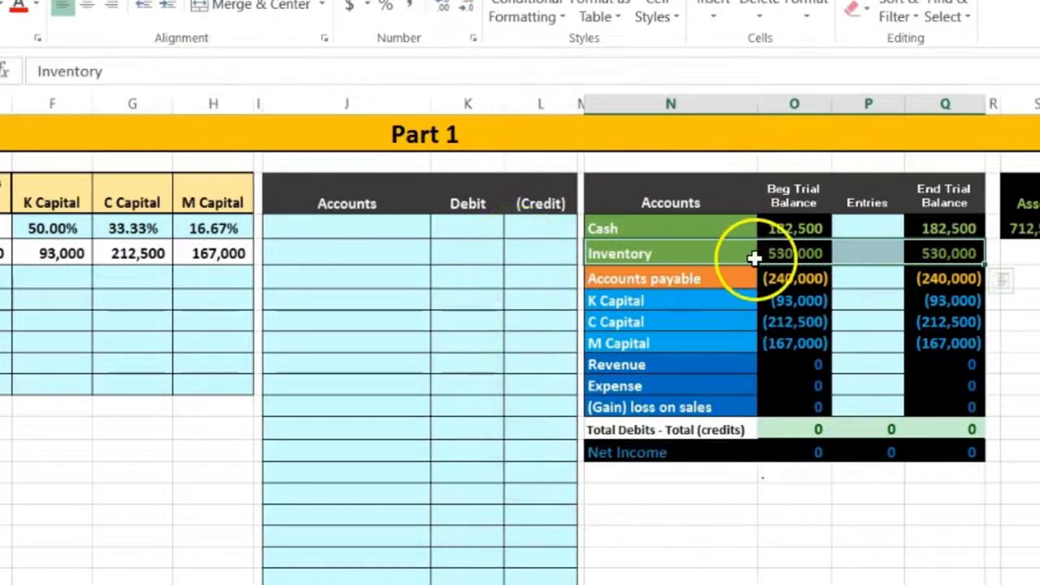
click(770, 325)
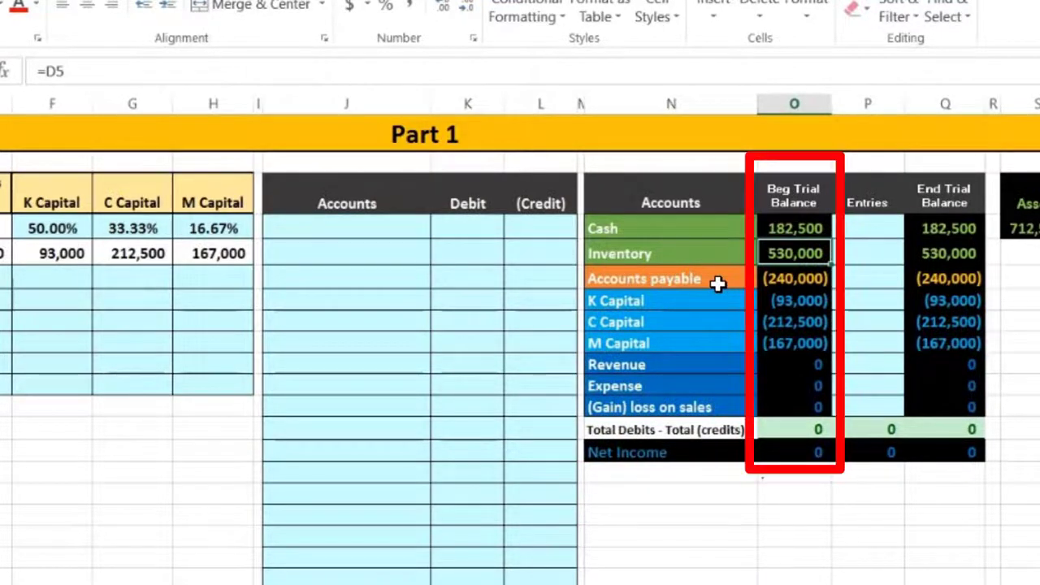
click(731, 252)
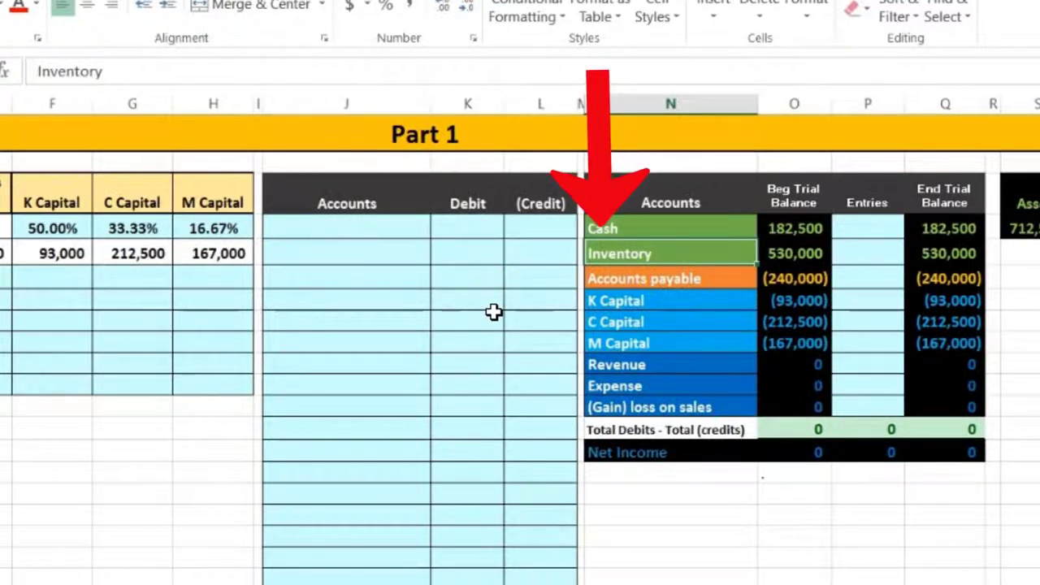
key(Right)
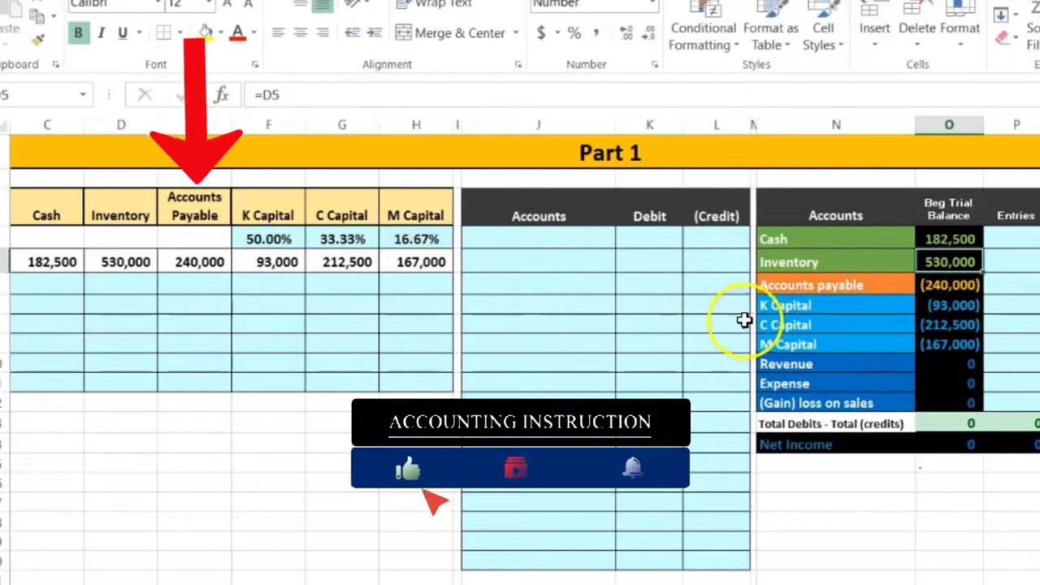
click(768, 284)
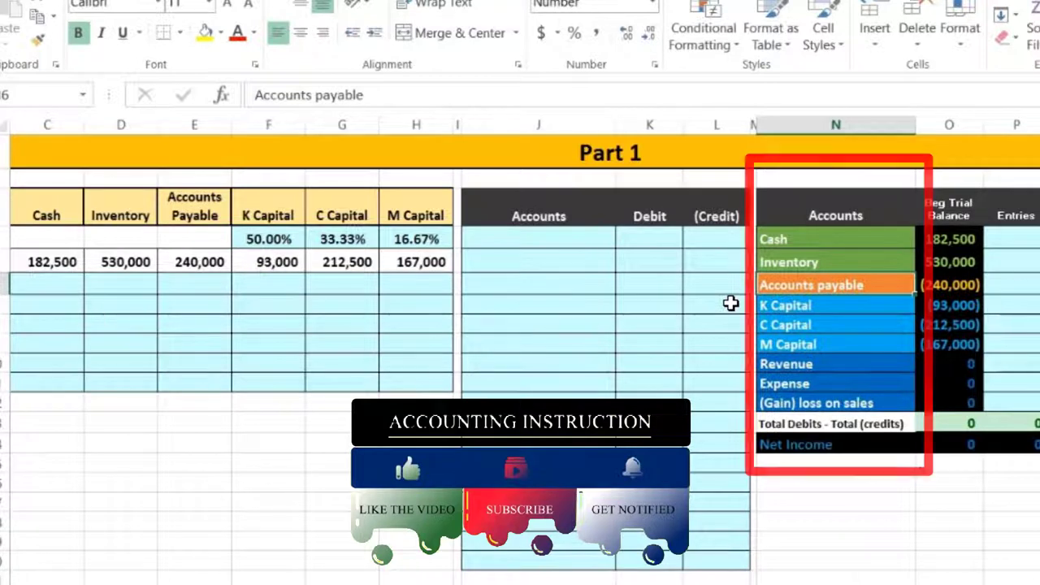
key(Down)
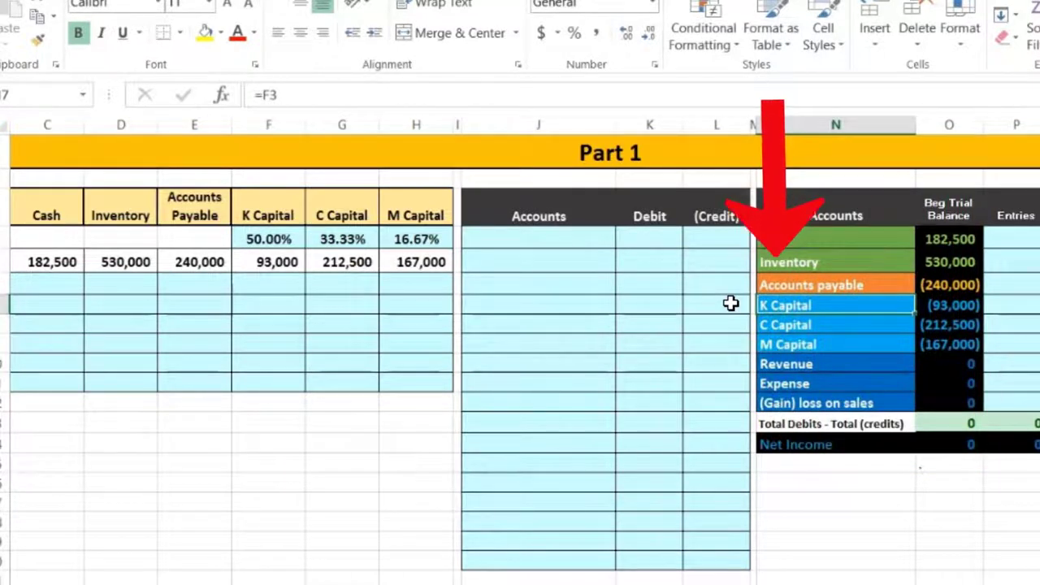
click(795, 253)
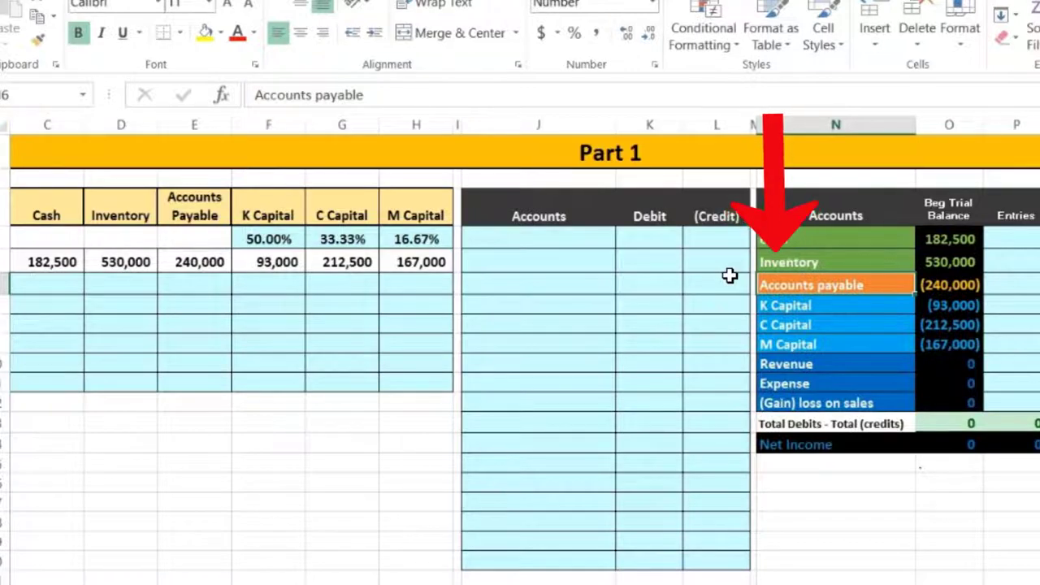
Enter the 700,000 inventory sale proceeds in C6, the Cash column of the Sell assets row
key(Left)
key(Left)
key(Left)
key(Left)
key(Left)
key(Left)
key(Left)
key(Left)
key(Left)
key(Left)
key(Left)
key(Left)
key(Left)
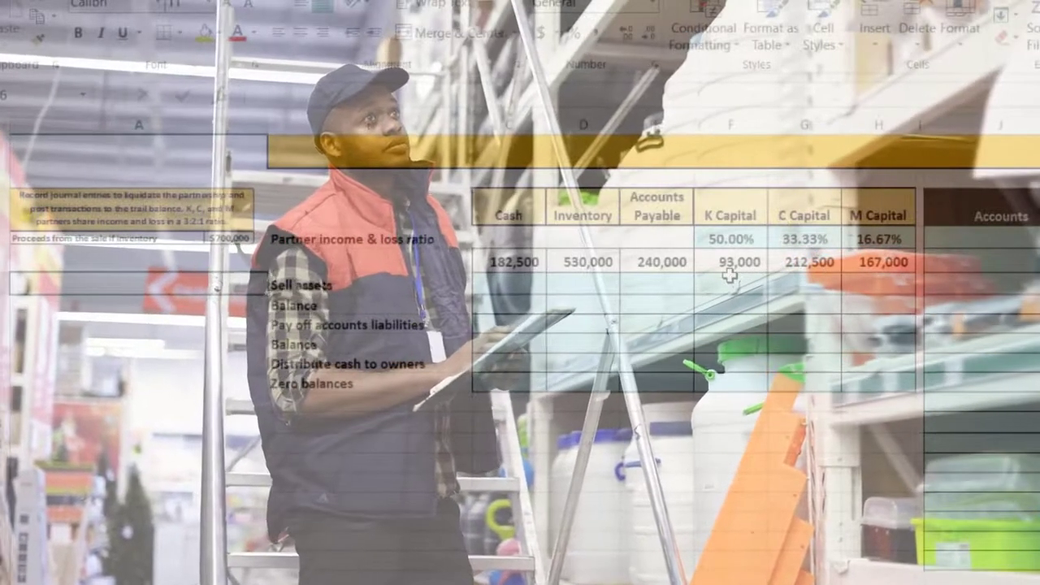
click(708, 279)
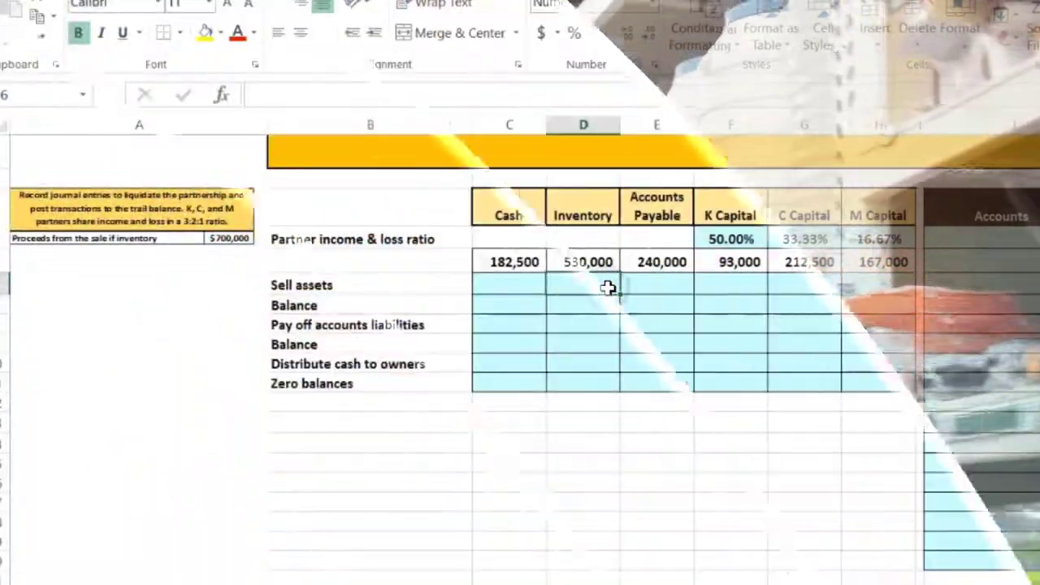
click(607, 287)
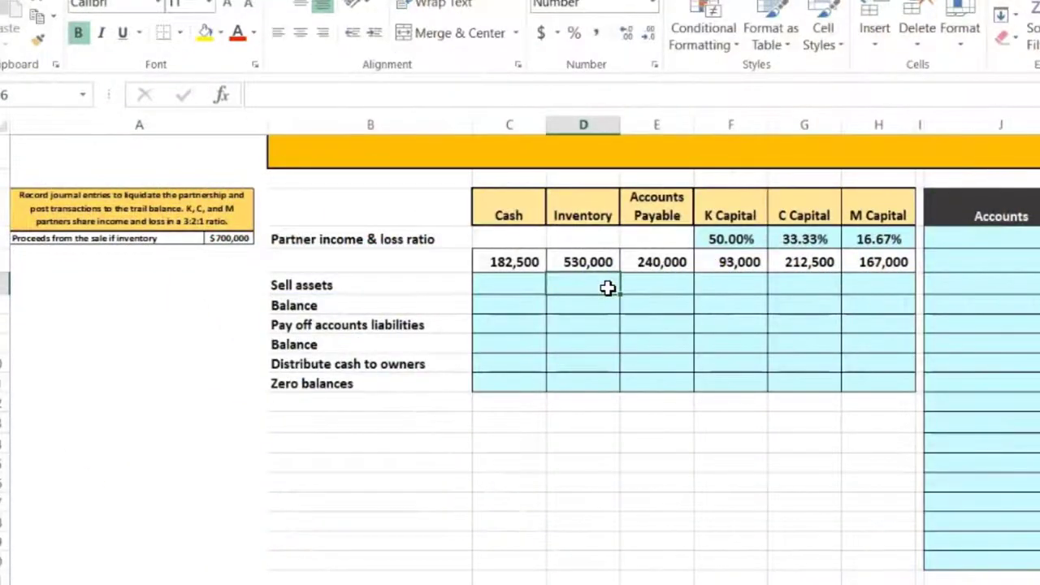
click(509, 285)
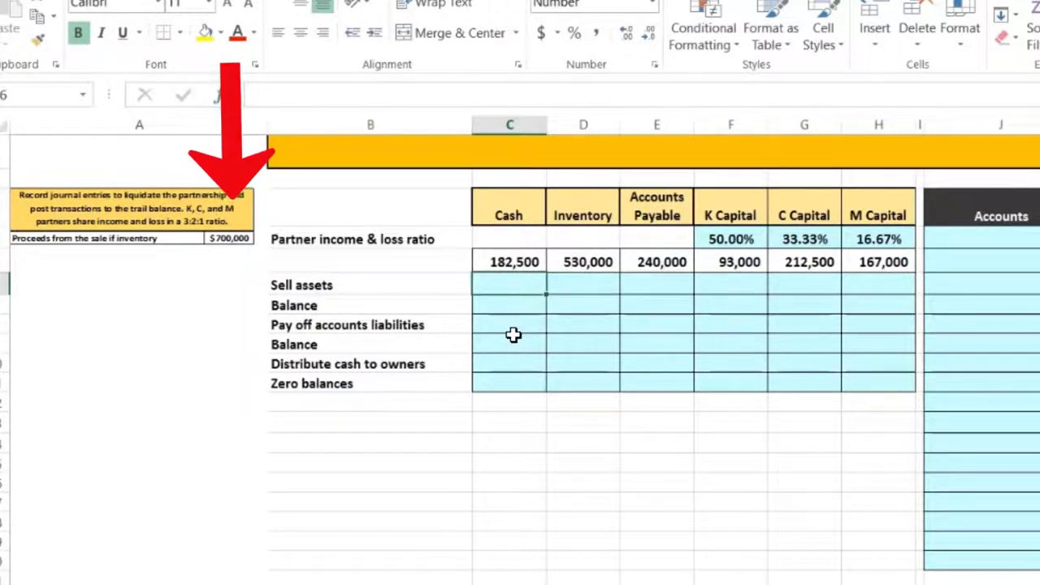
text(700,000)
key(Return)
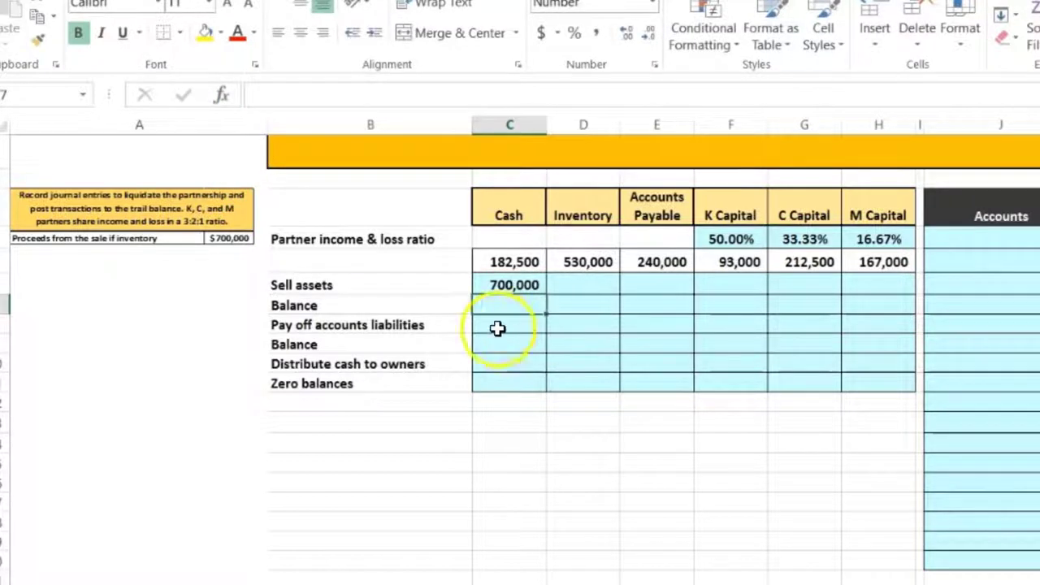
Calculate the Cash balance after the asset sale in C7 with the formula =C5+C6
text(=)
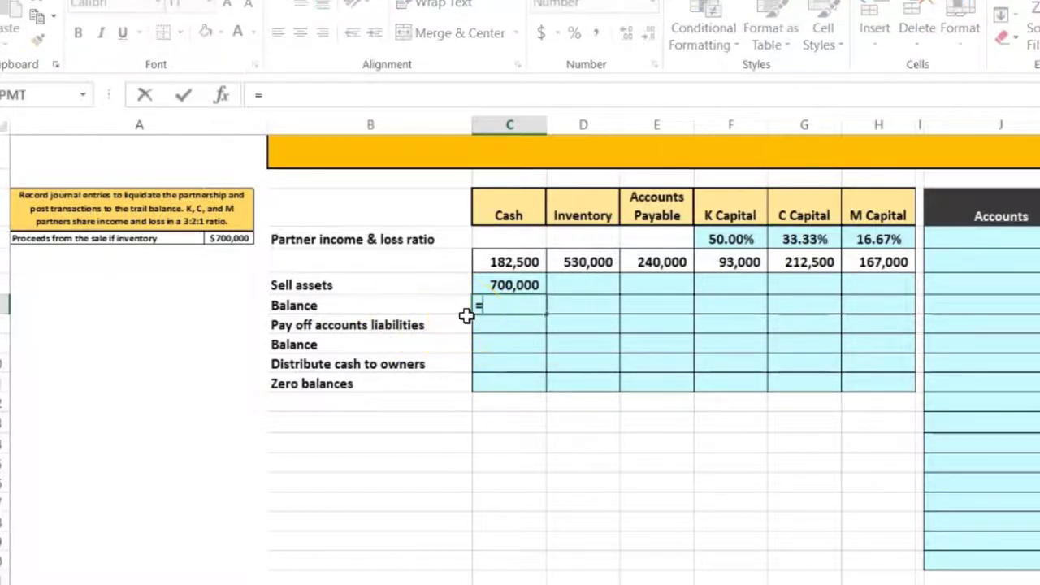
click(479, 262)
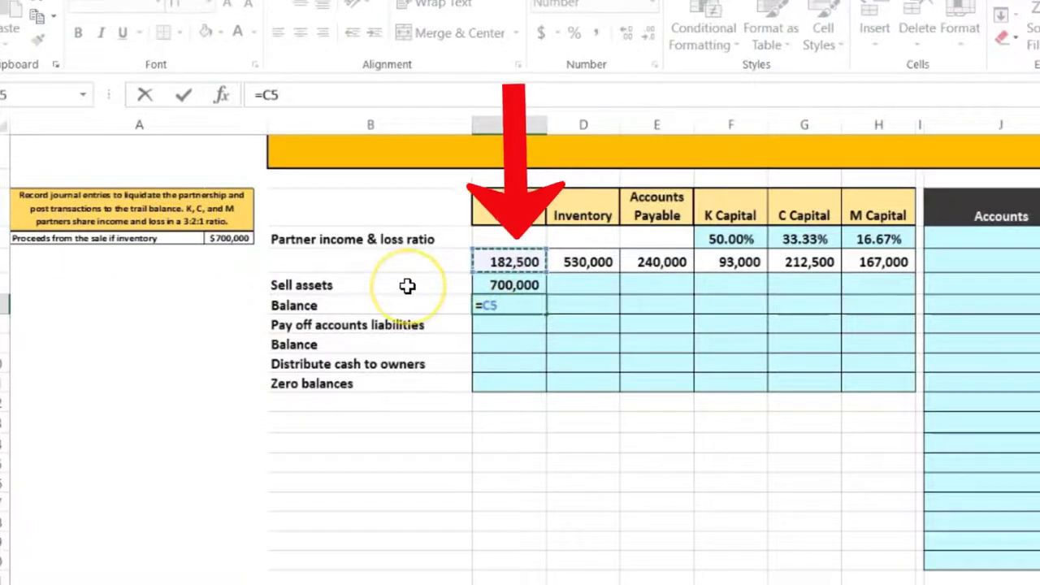
text(+)
click(499, 285)
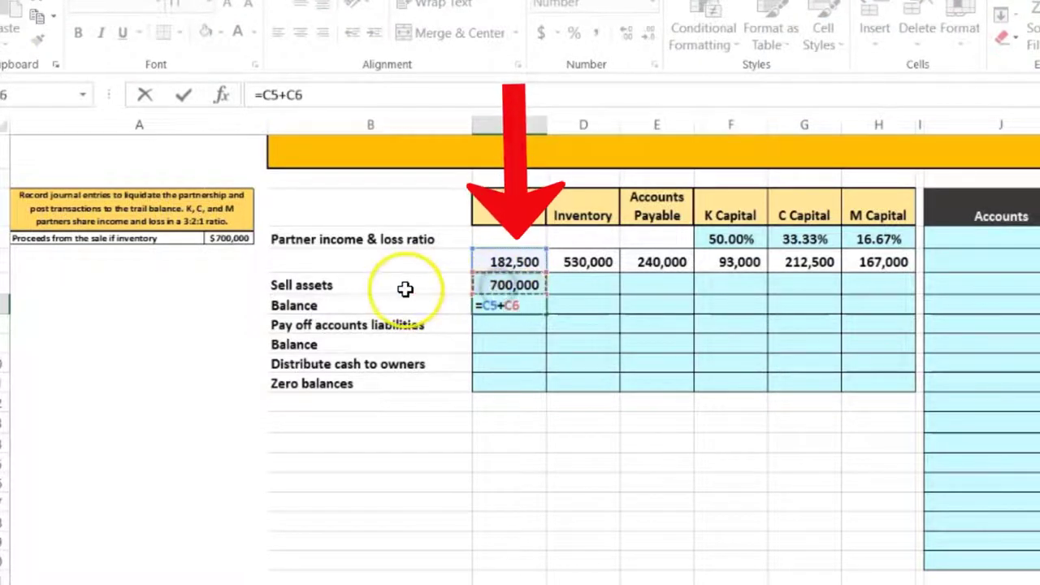
key(Return)
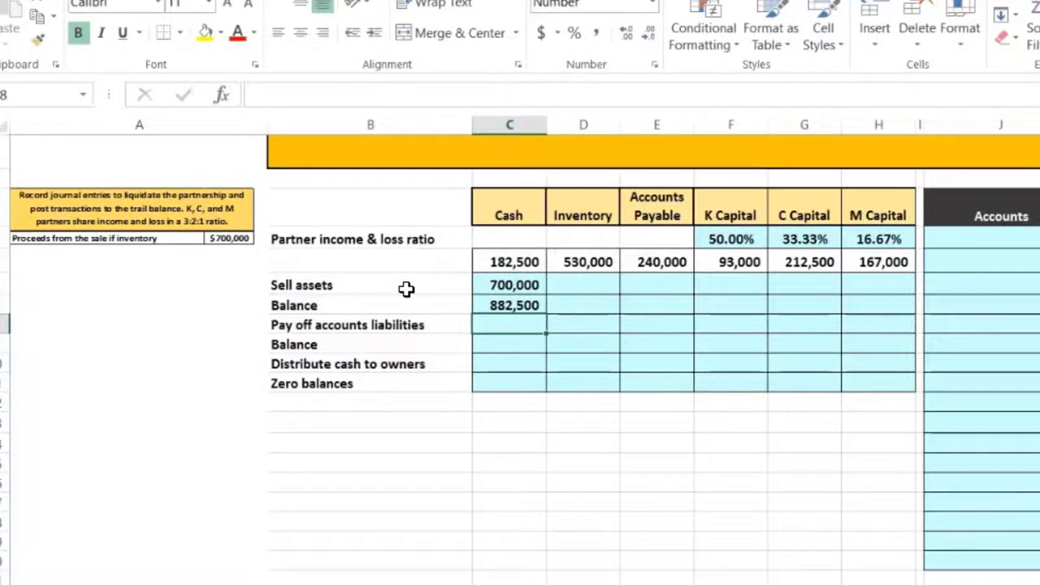
Enter -530000 in D6 to remove the sold inventory in the Sell assets row
key(Right)
key(Right)
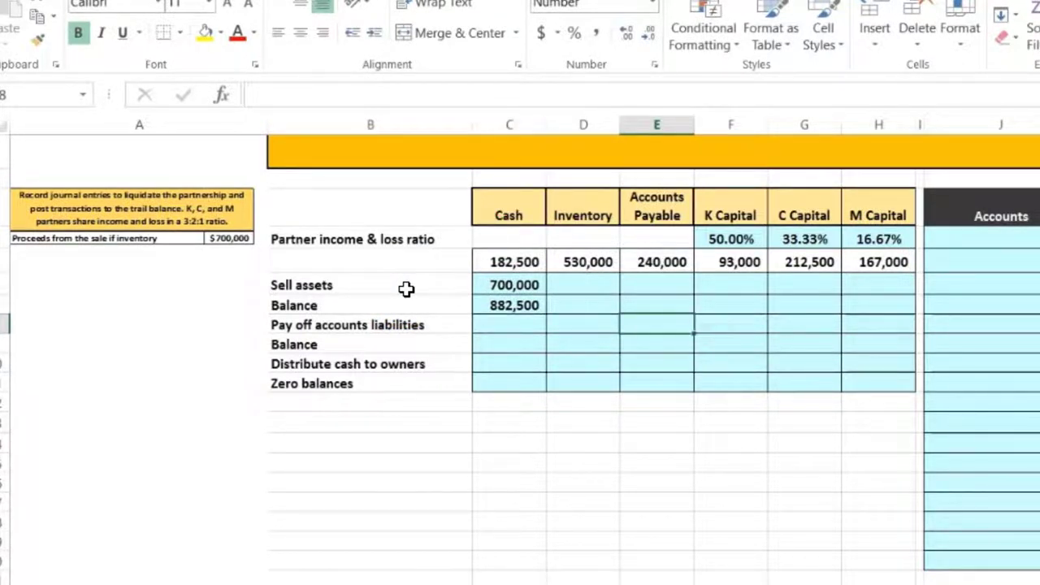
key(Left)
key(Up)
key(Up)
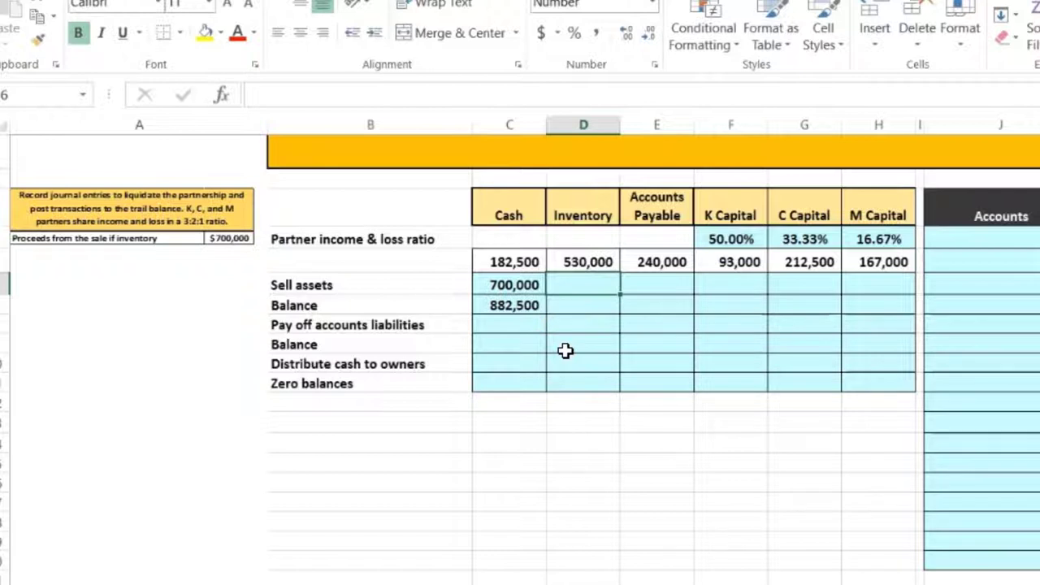
text(-530000)
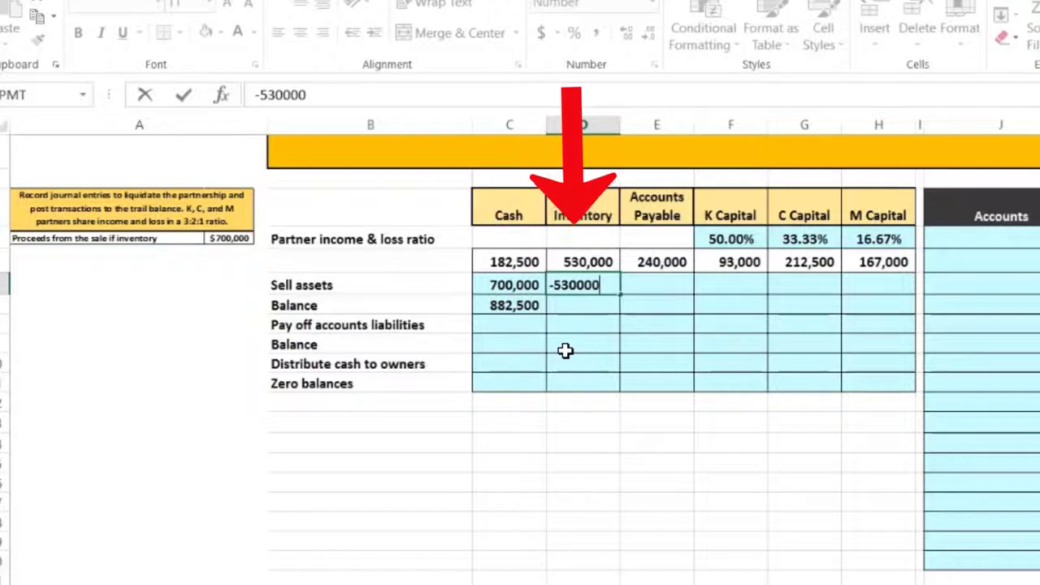
key(Return)
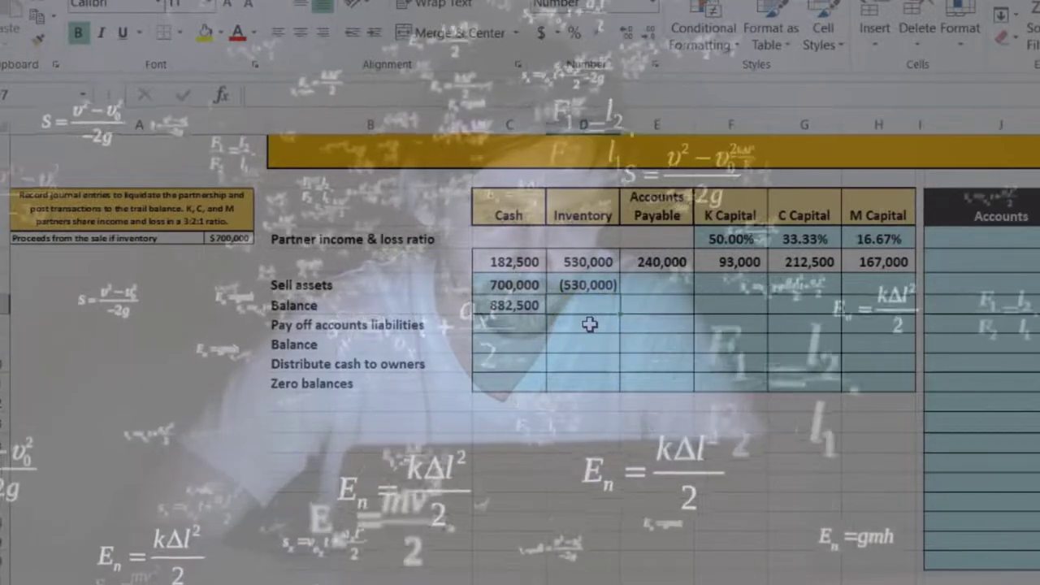
Calculate the Inventory balance in D7 with the formula =D5+D6
text(=)
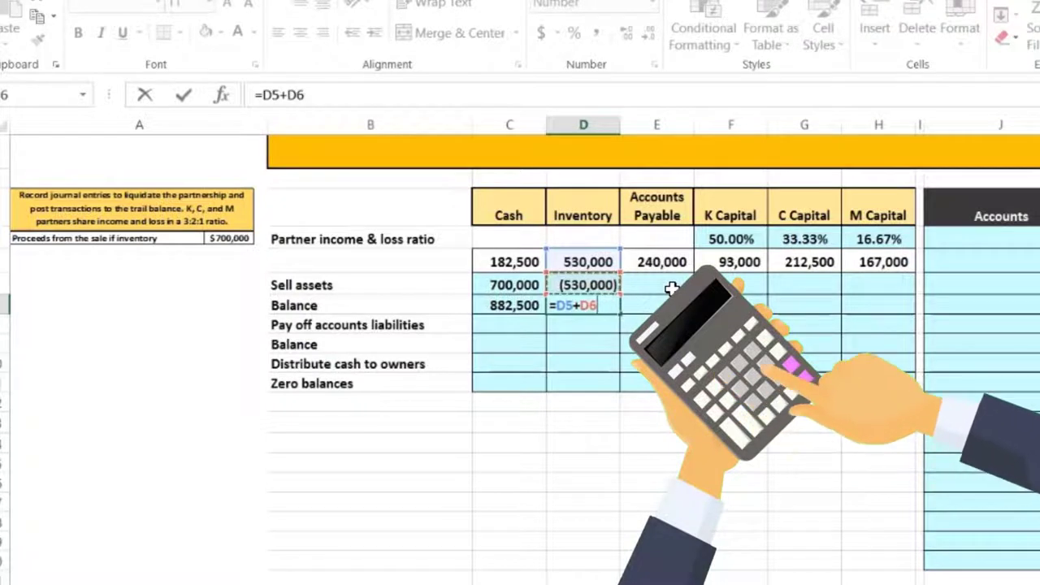
click(648, 287)
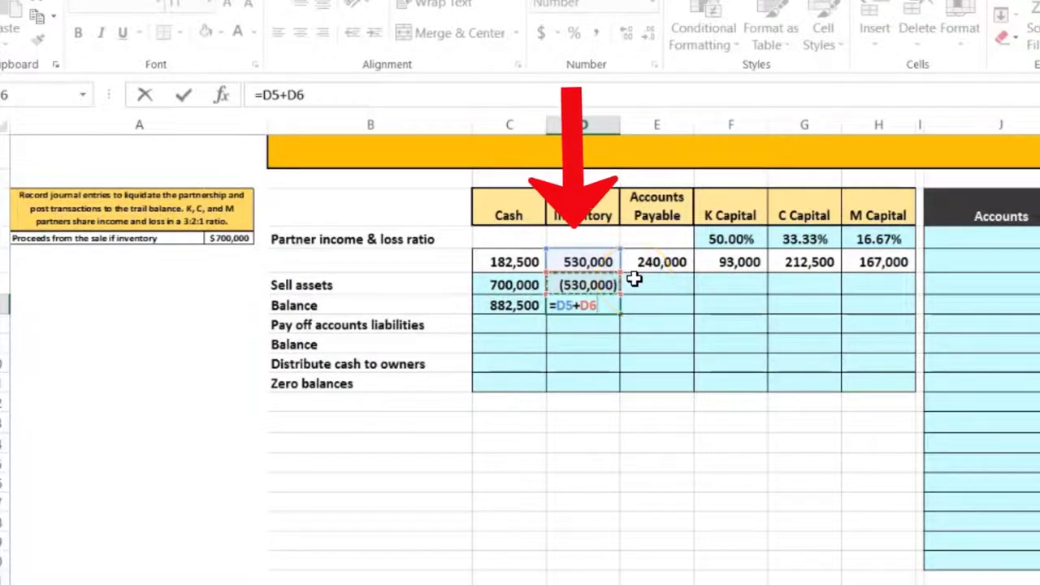
key(Return)
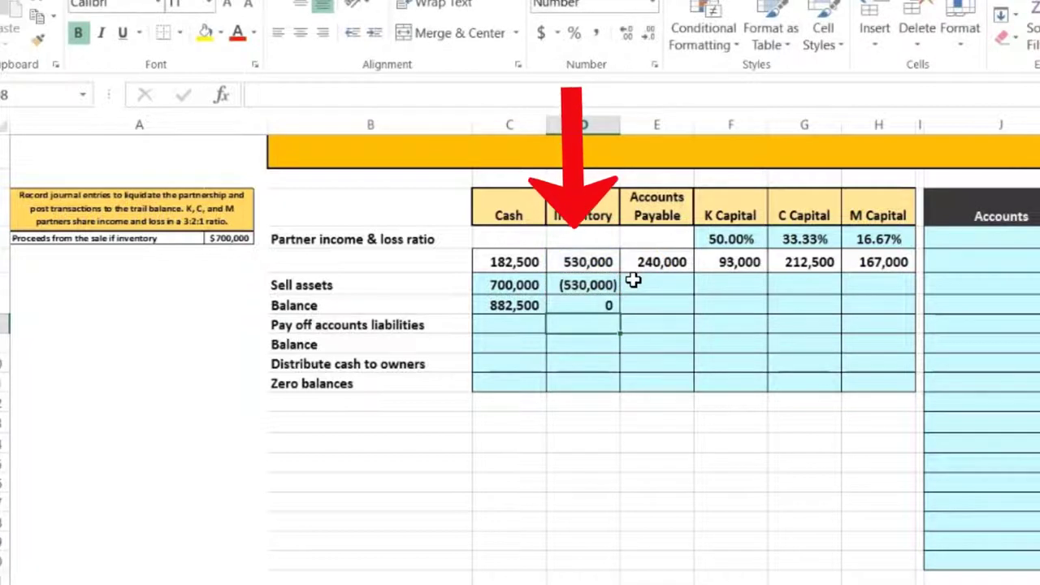
Calculate the Accounts Payable balance in E7 by adding E5 and E6
key(Up)
key(Right)
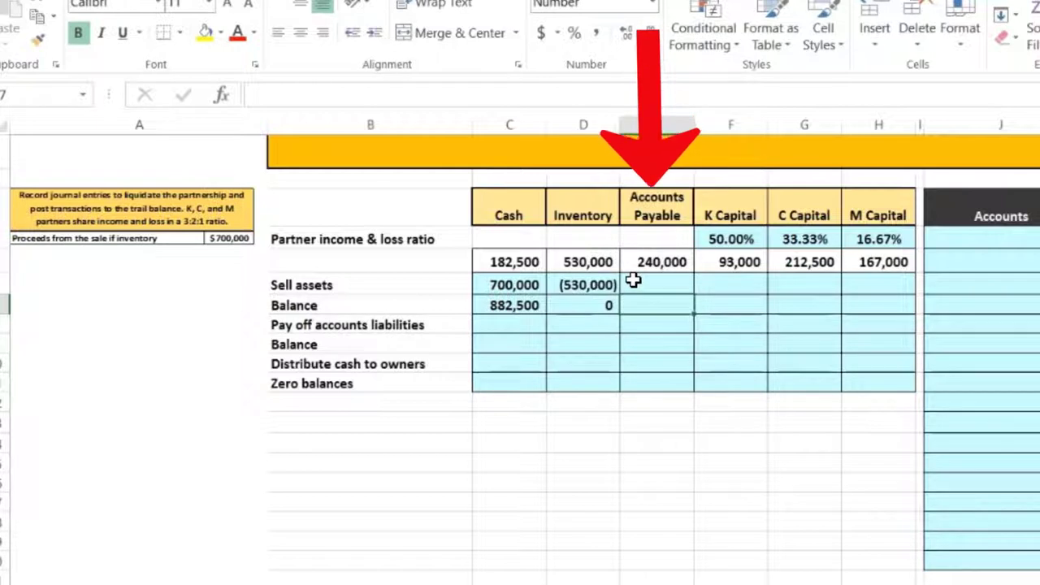
text(+)
key(Up)
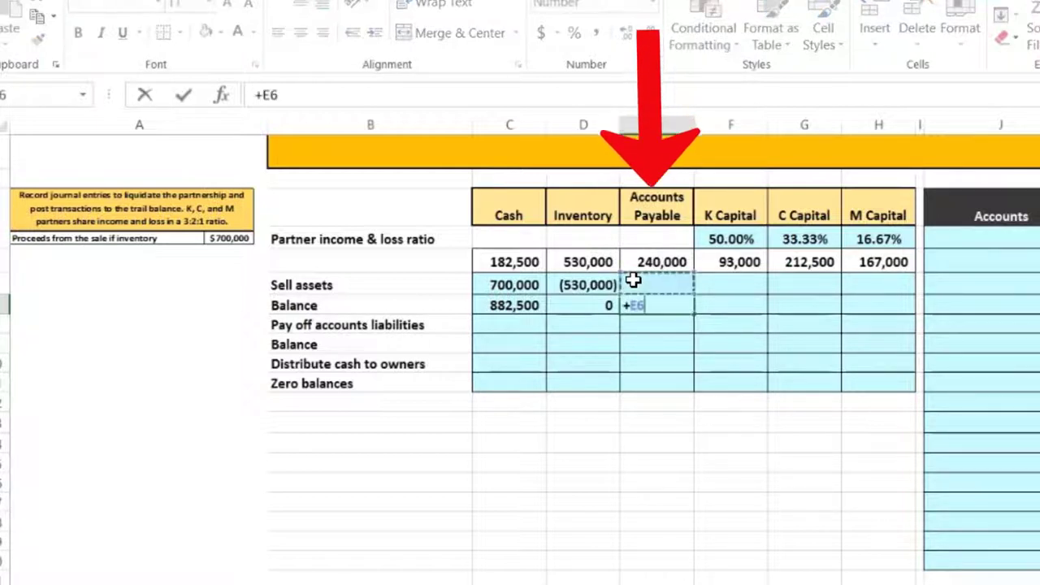
key(Up)
text(+)
key(Up)
key(Return)
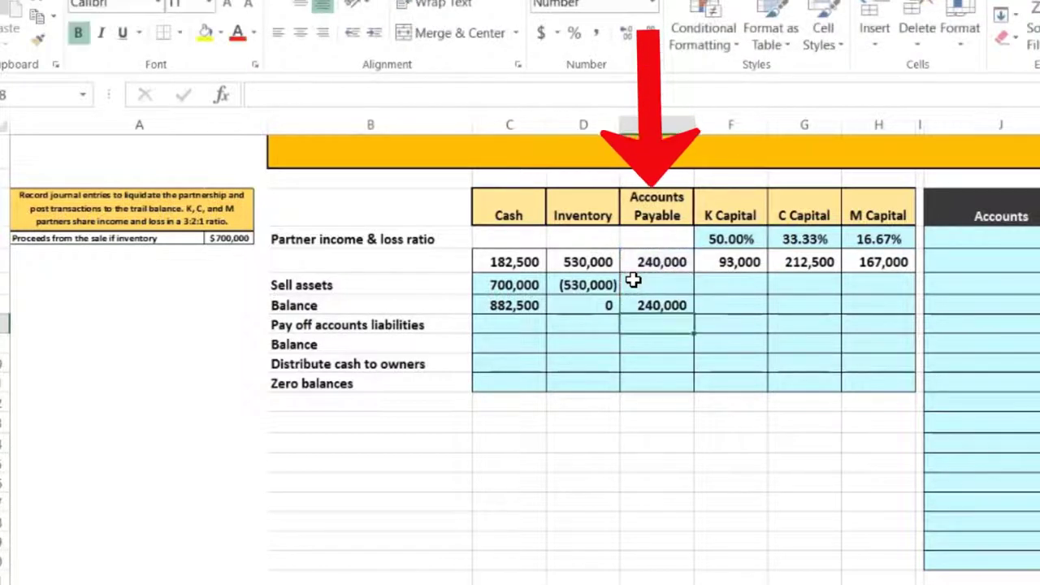
Allocate K Capital's share of the sale gain in F6 by multiplying SUM(C6:D6) by the ratio in F4
key(Right)
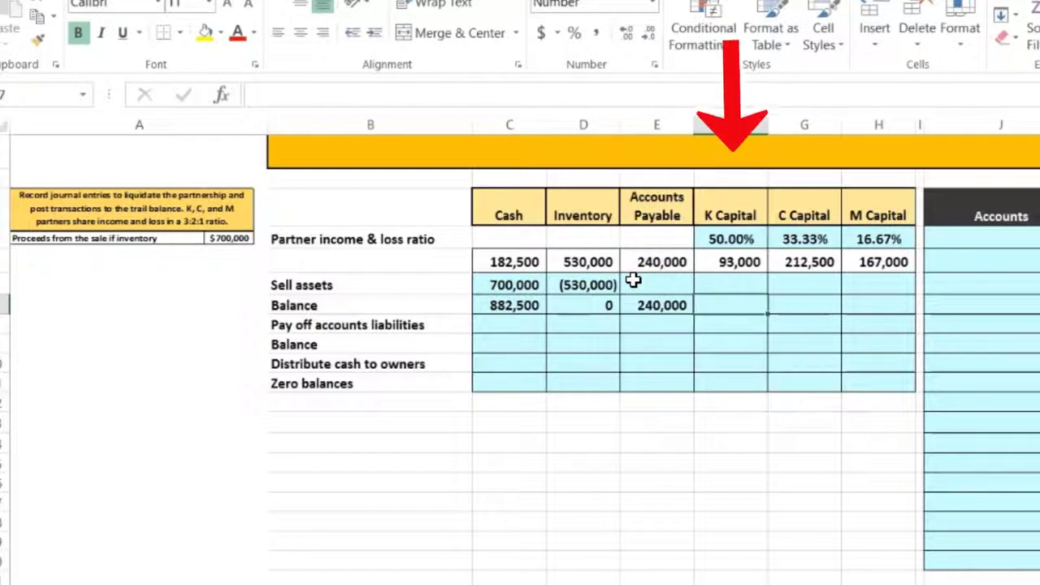
key(Up)
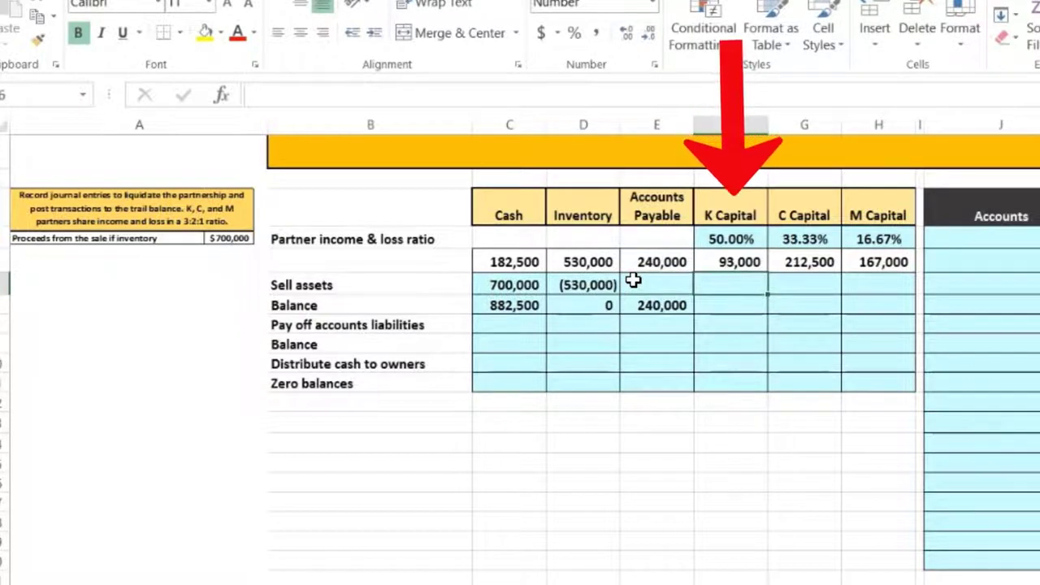
mouse_move(512, 284)
mouse_down()
mouse_move(575, 290)
mouse_move(573, 299)
mouse_up()
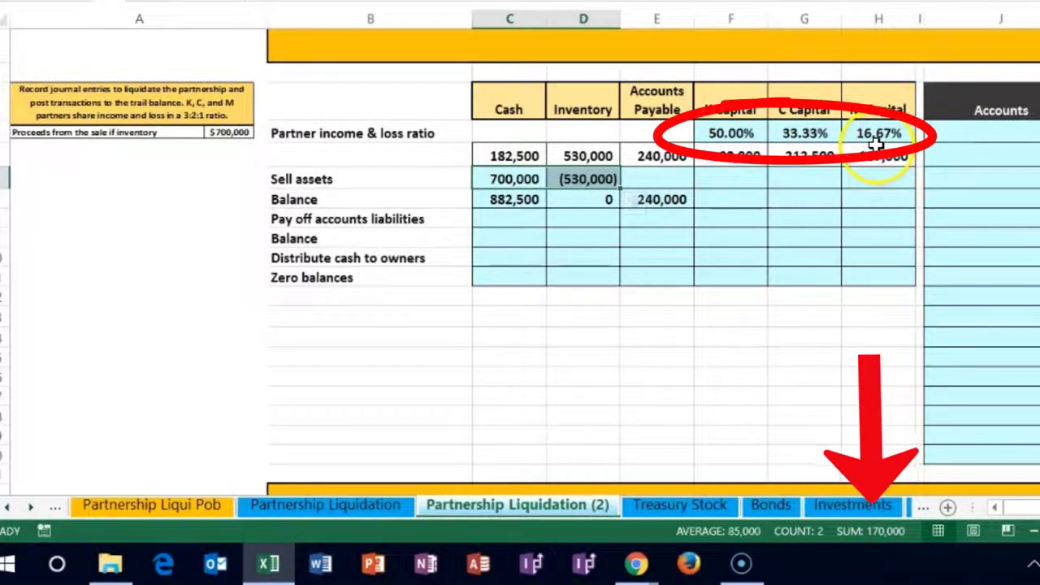
click(736, 177)
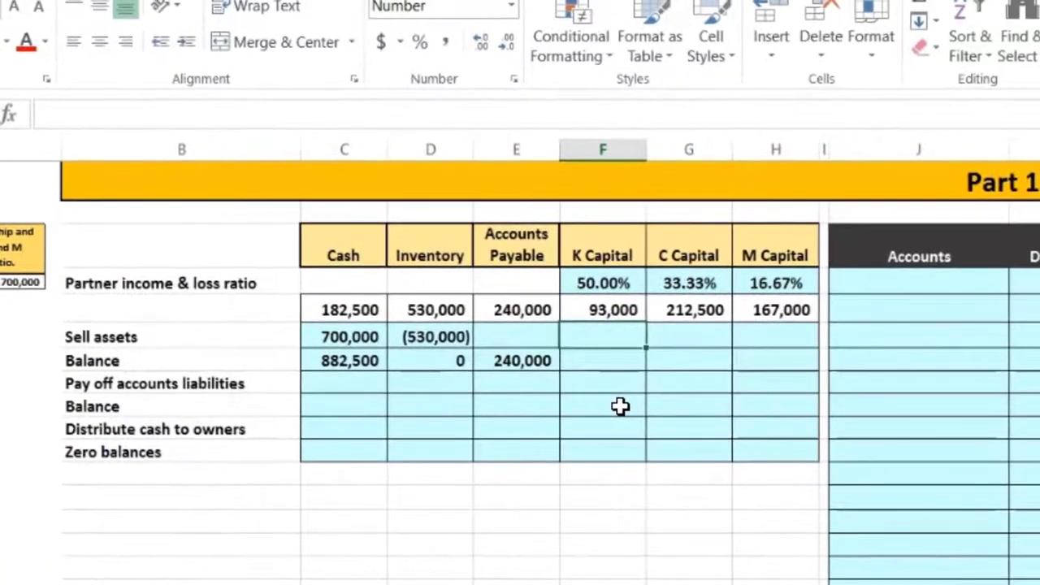
text(=sum)
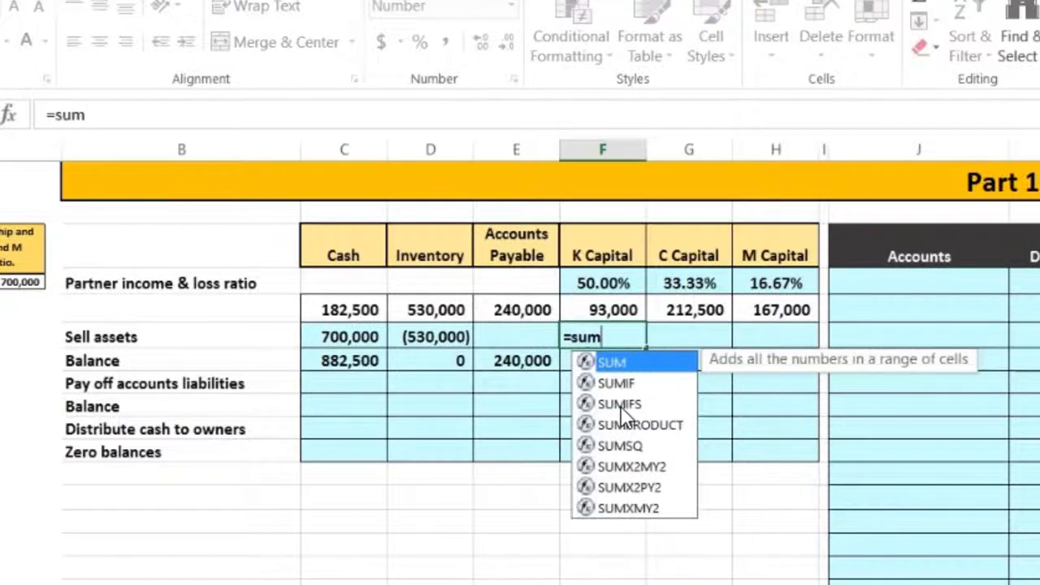
text(()
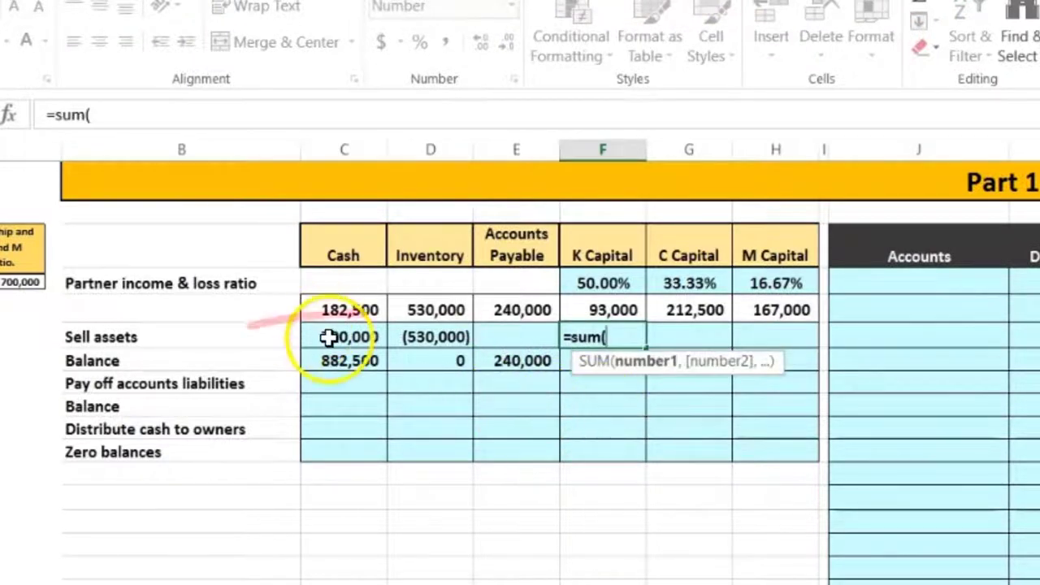
drag(329, 337, 423, 336)
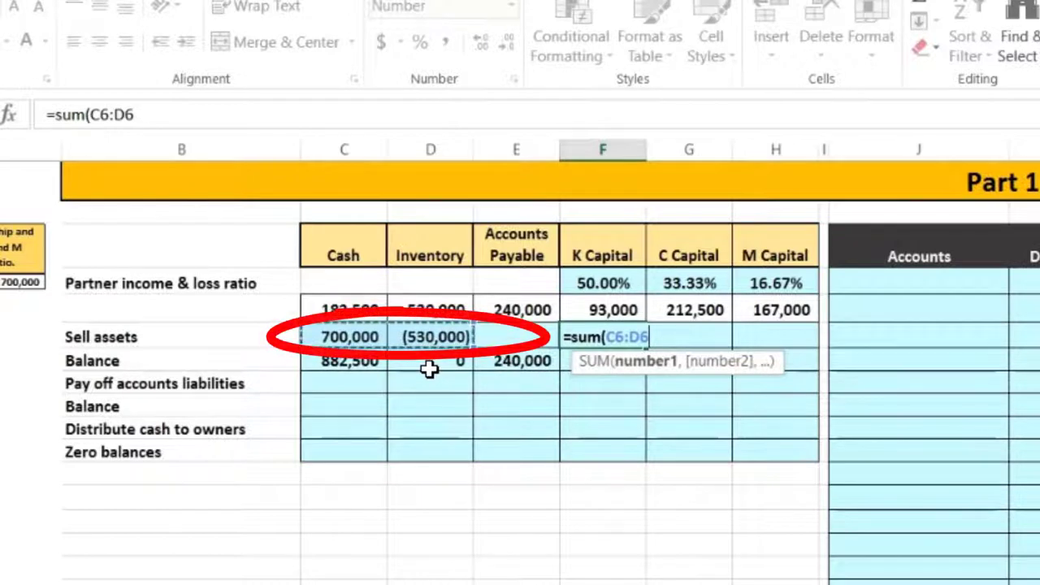
text())
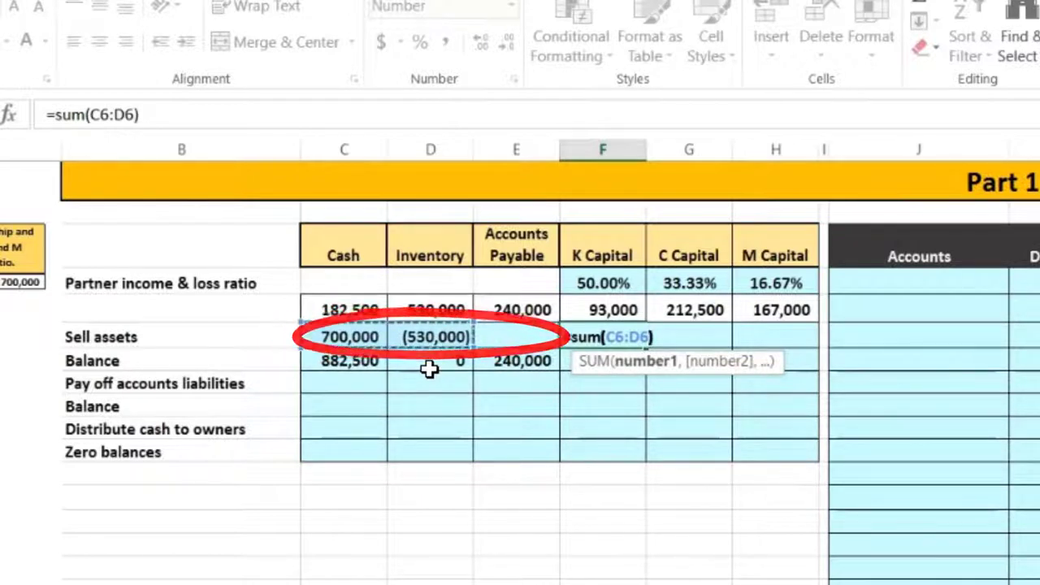
text(*)
click(597, 280)
key(Return)
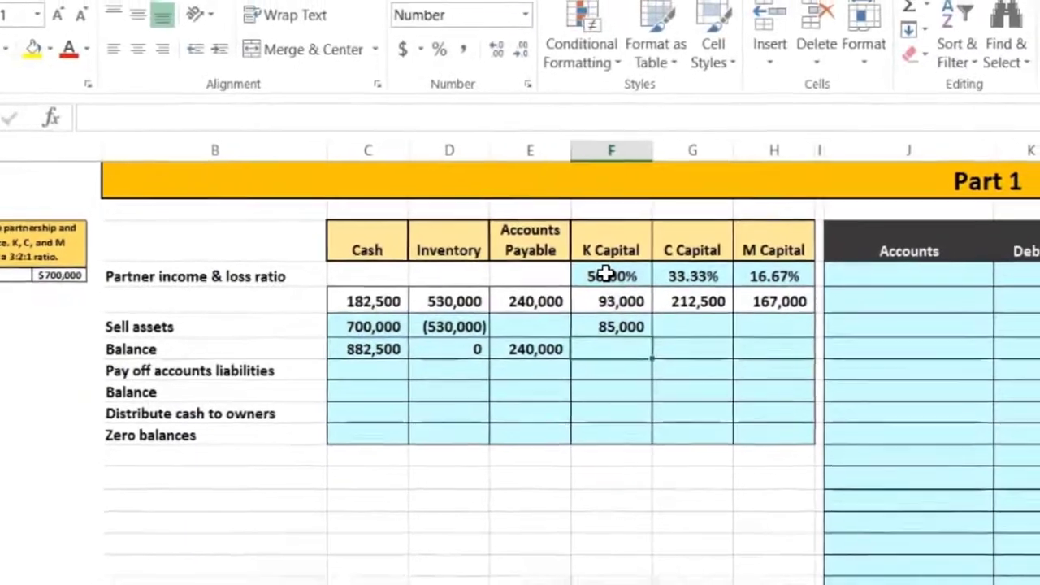
Verify K's share of the gain in Calculator by computing 700000 minus 530000, times 0.5, and return to the worksheet
key(XF86Calculator)
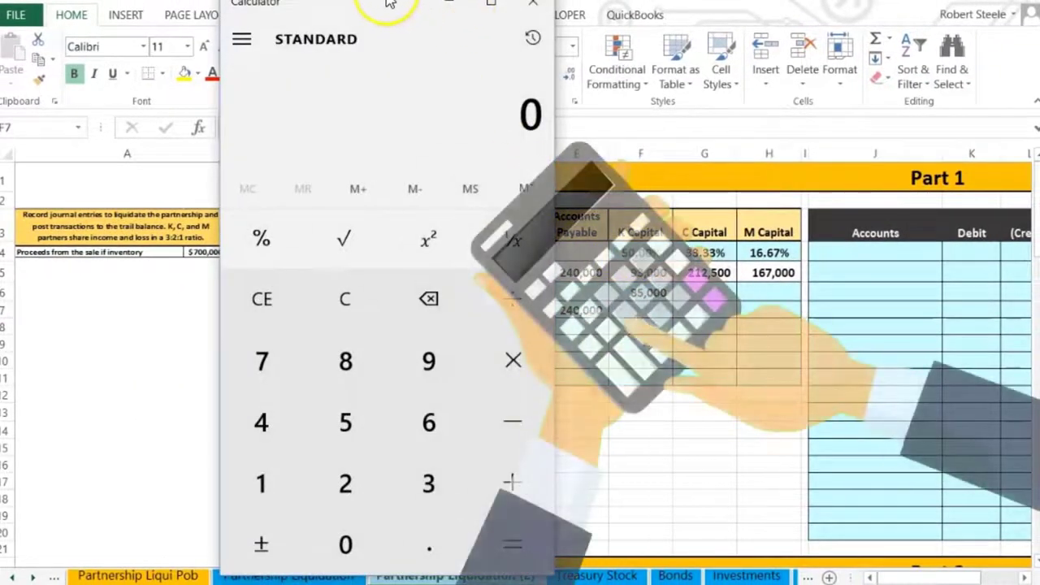
drag(388, 4, 868, 26)
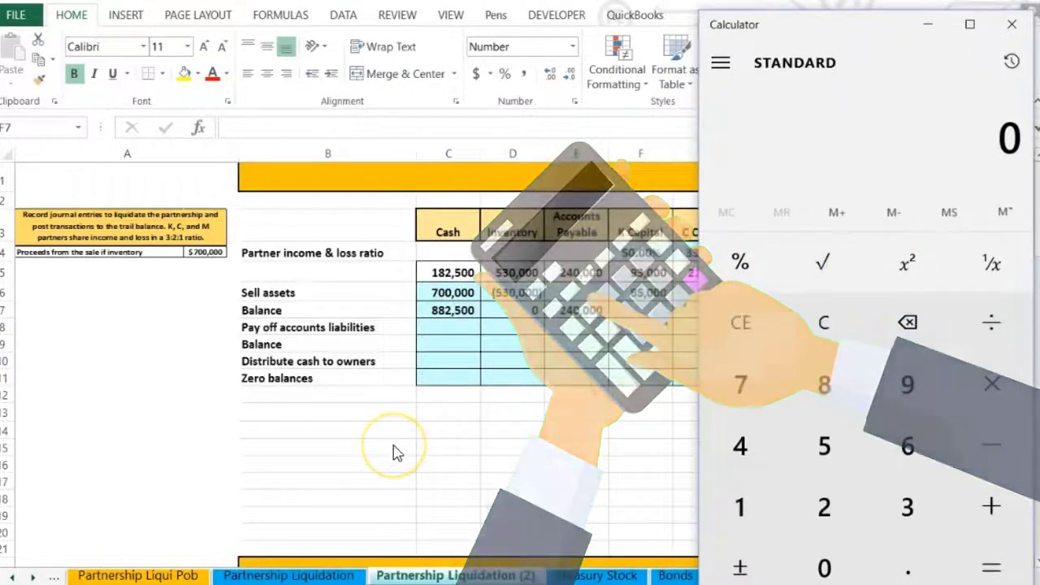
text(700000)
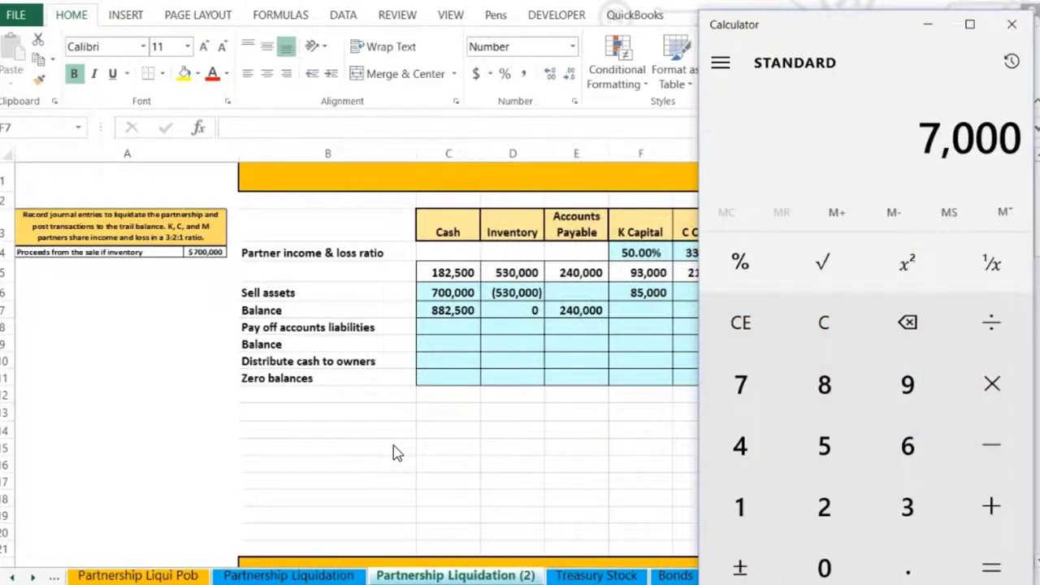
text(-5300)
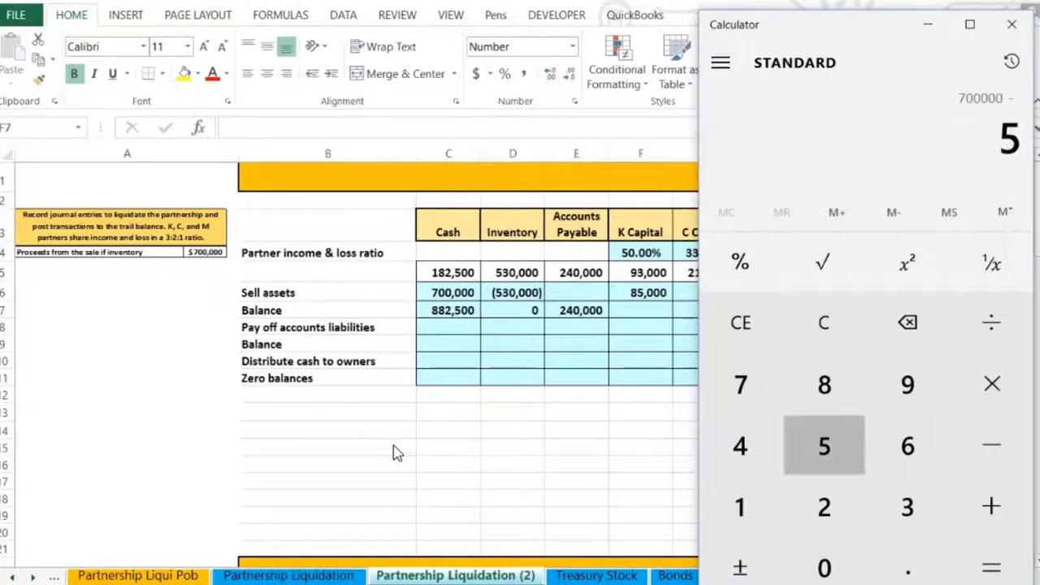
text(000)
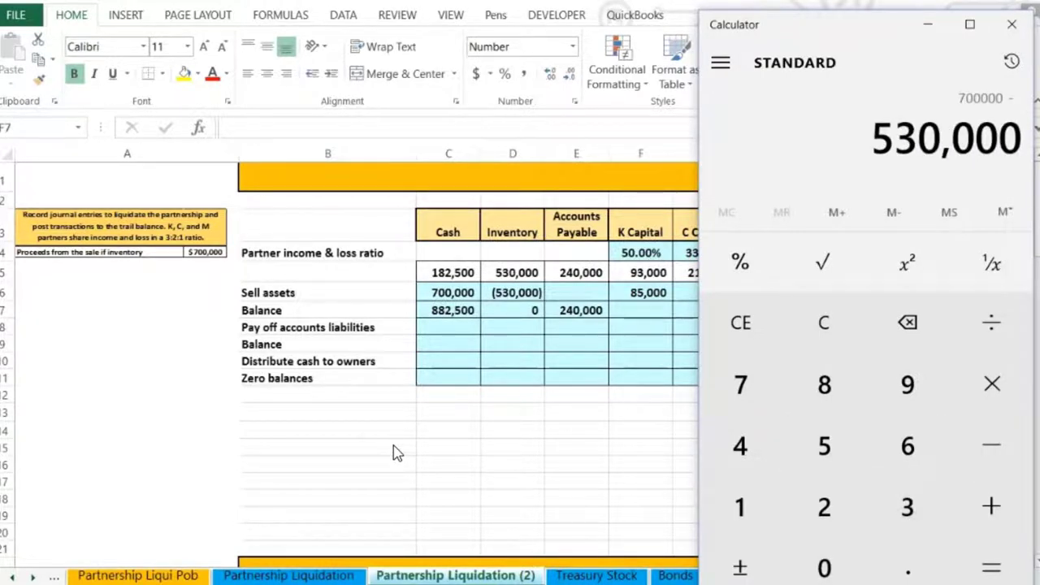
text(*.)
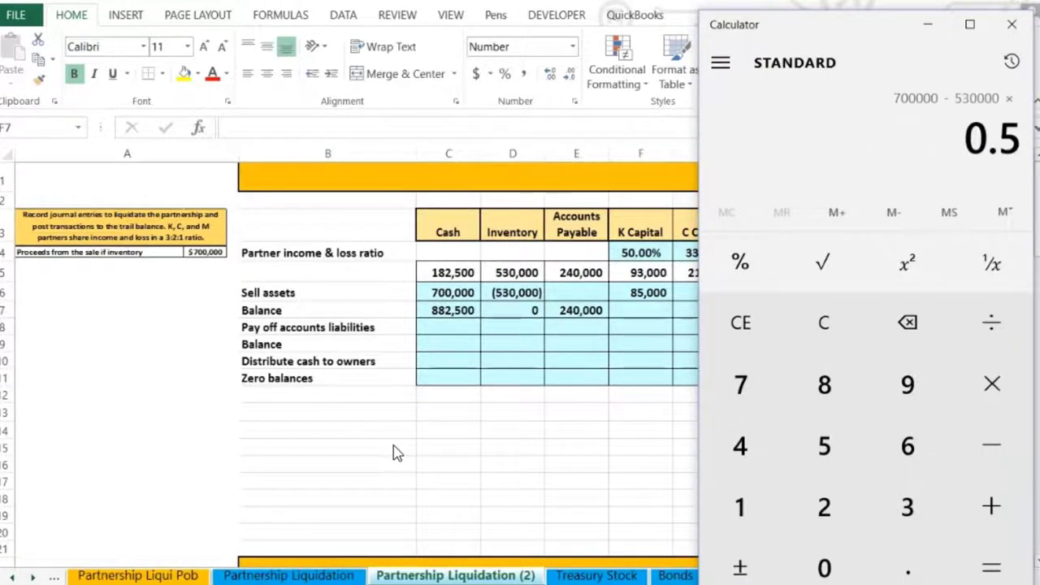
key(Return)
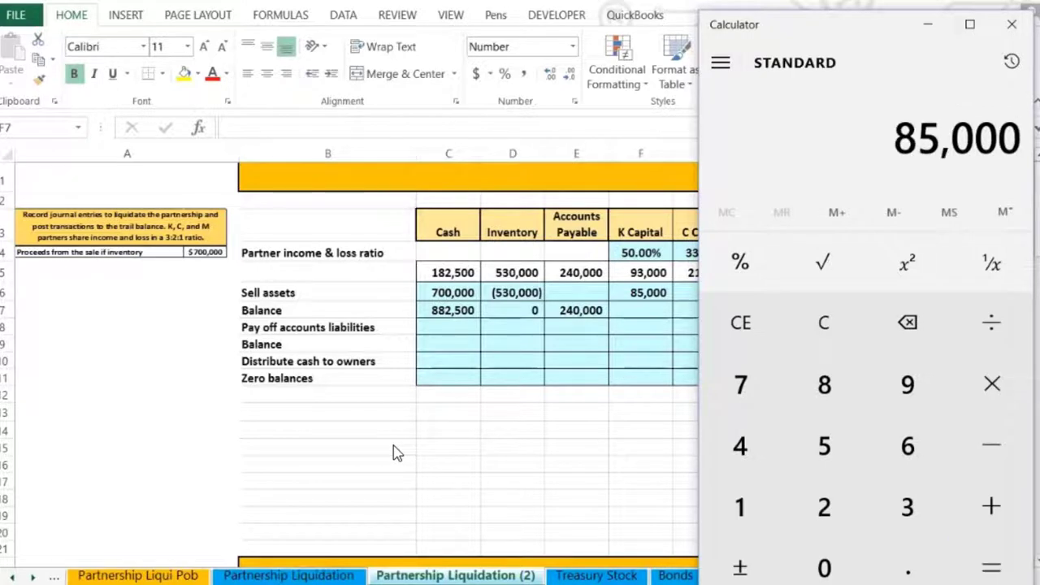
click(617, 394)
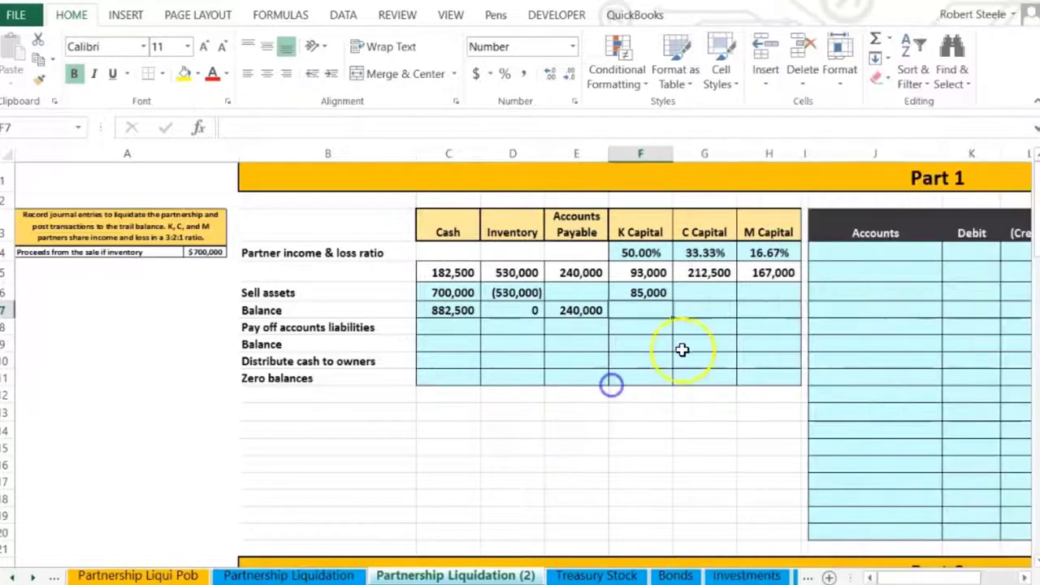
Allocate C Capital's share of the sale gain in G6 by multiplying SUM(C6:D6) by the ratio in G4
click(689, 291)
text(=)
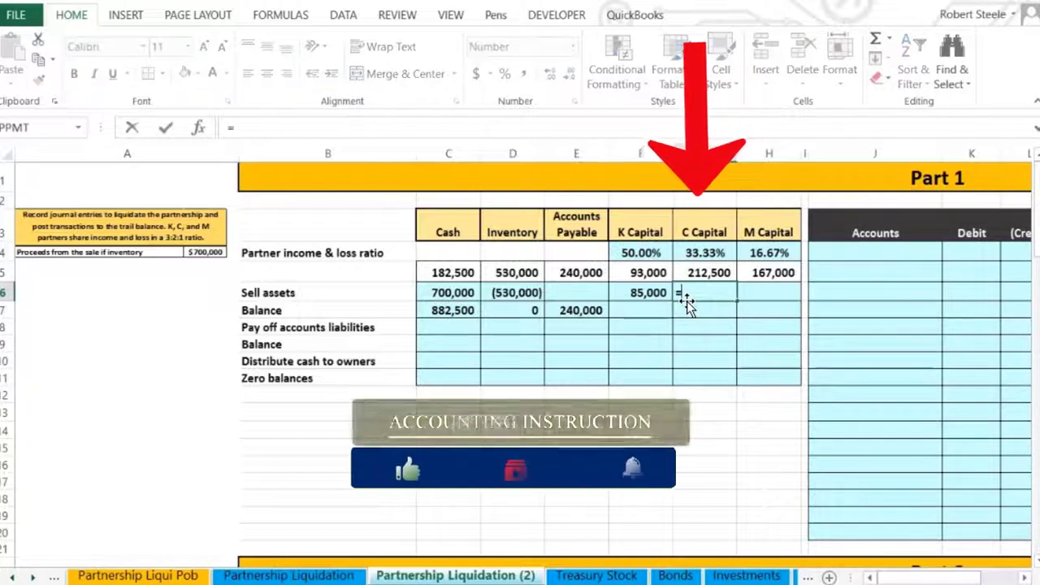
text(sum()
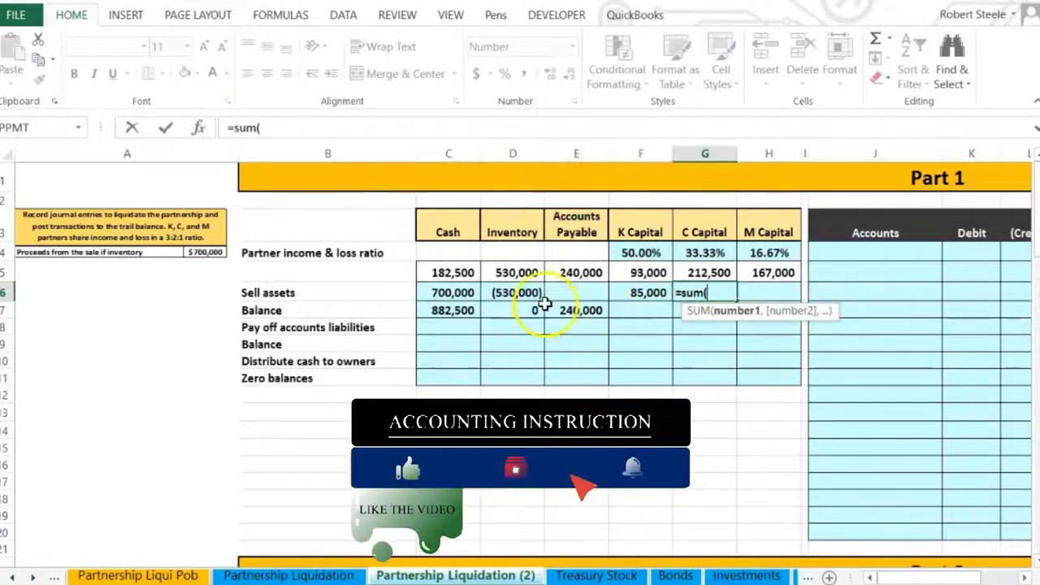
click(463, 292)
drag(479, 290, 494, 290)
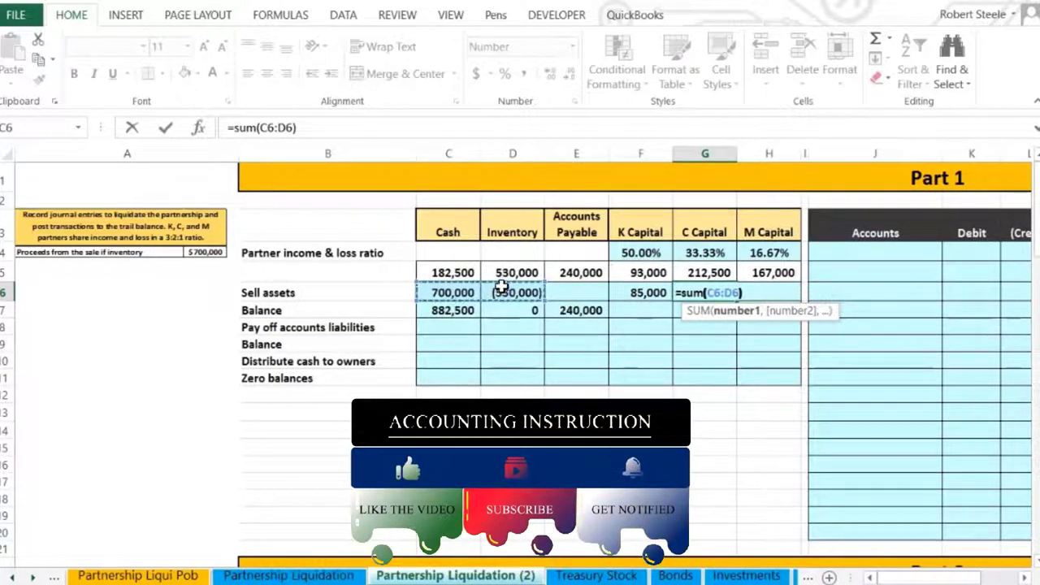
drag(501, 286, 504, 291)
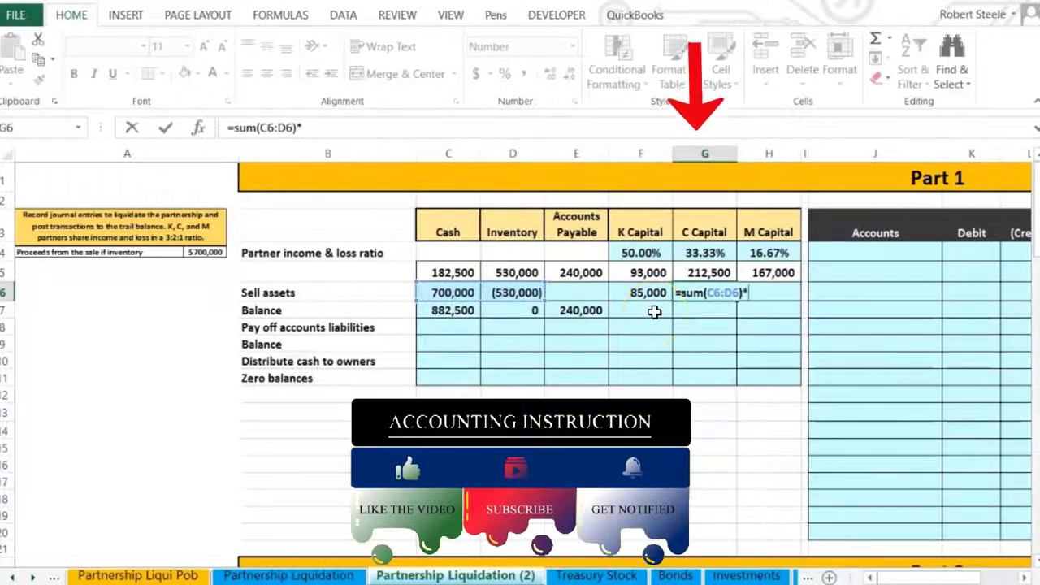
text()*)
click(707, 253)
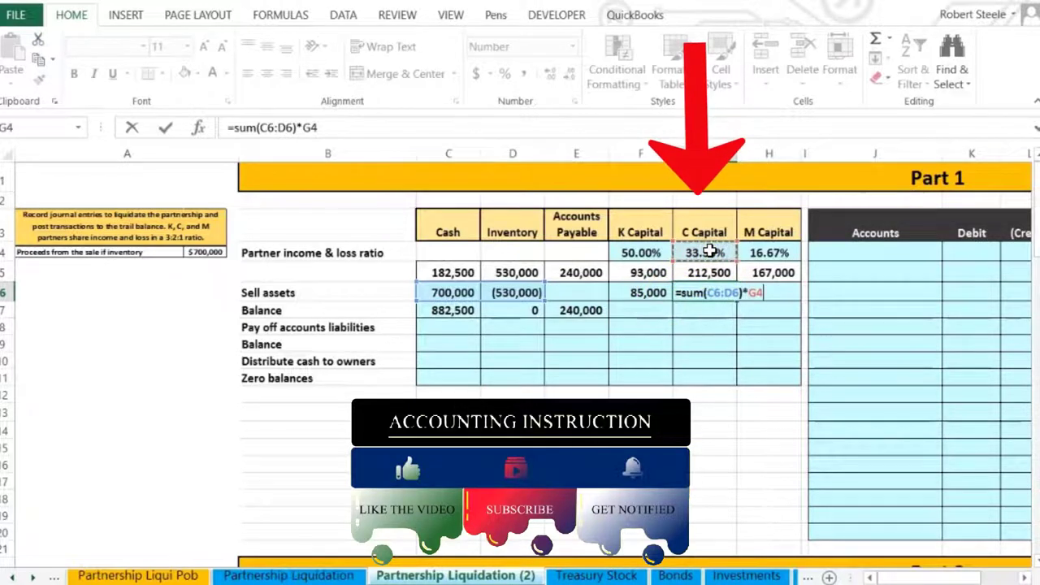
key(Return)
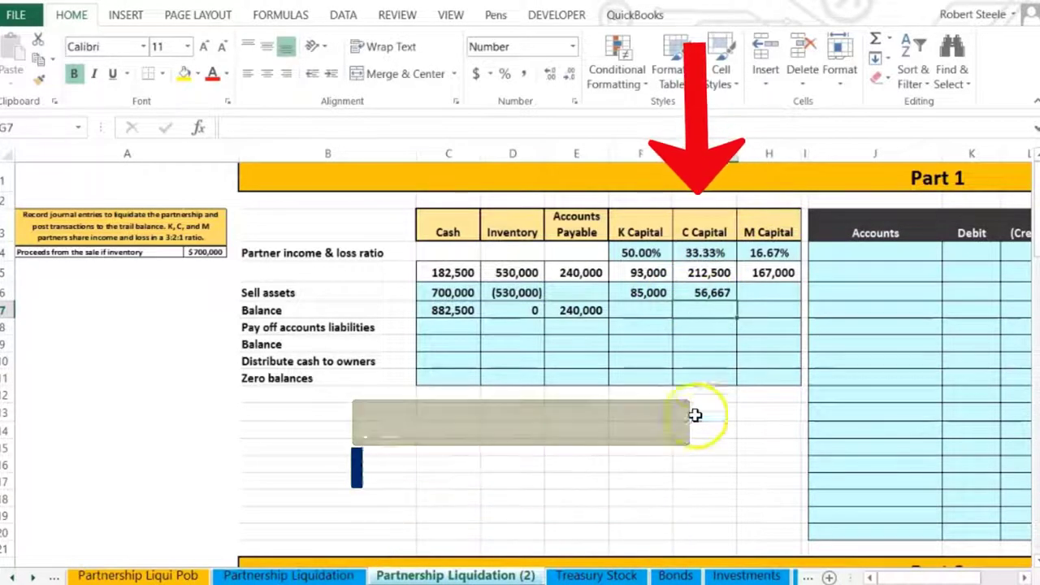
Verify C's share in Calculator as 700000 minus 530000, times 0.3333, then inspect the formulas behind G4 and G6 in the worksheet
key(alt+Tab)
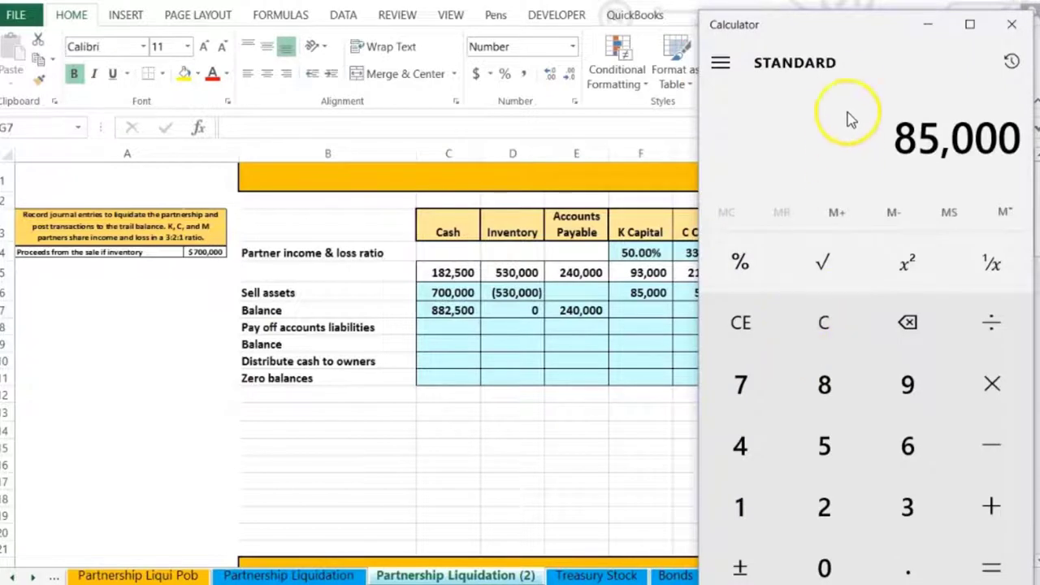
click(842, 320)
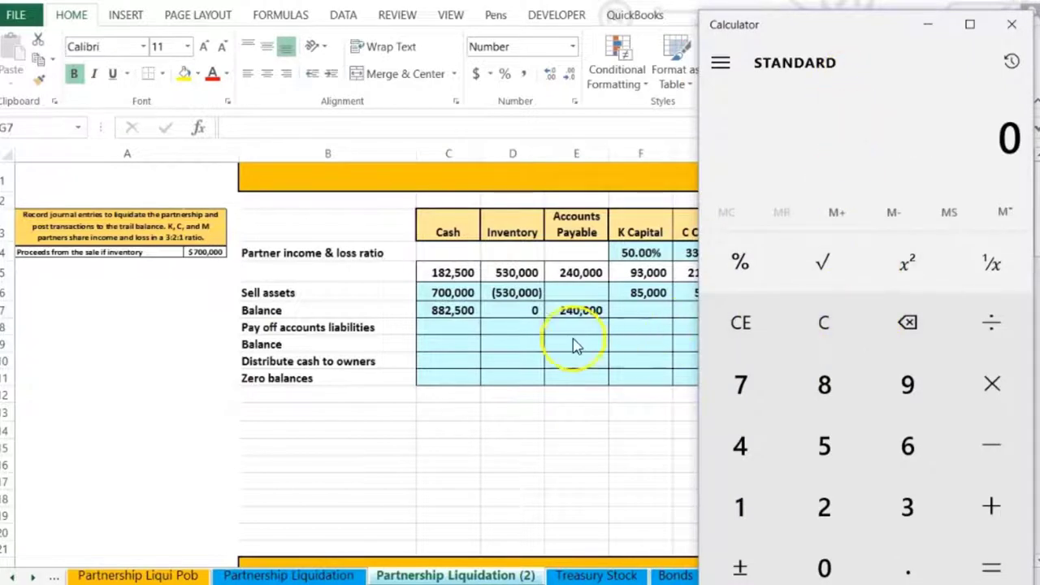
text(700000)
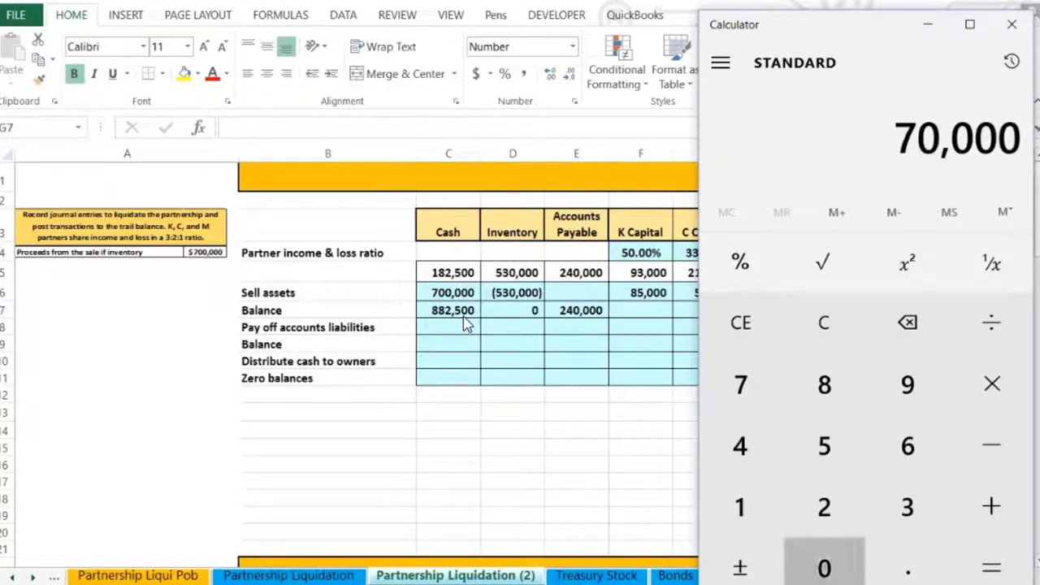
text(5)
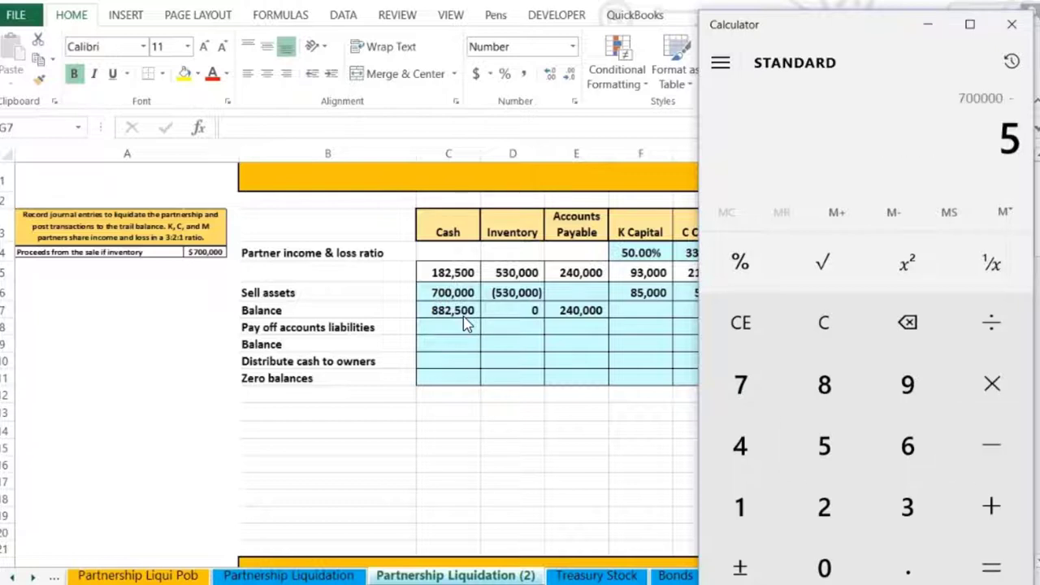
text(3000)
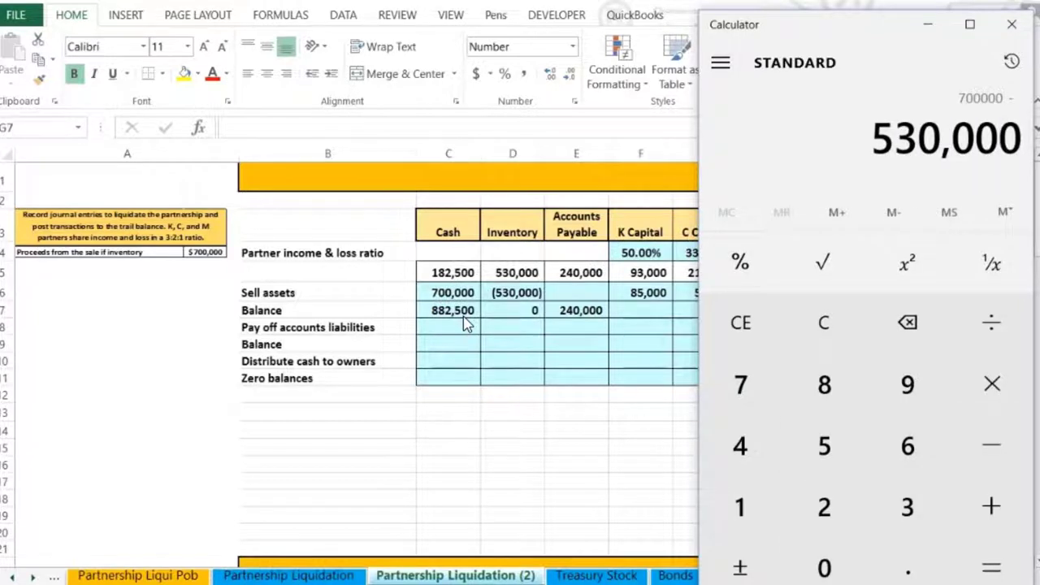
key(Return)
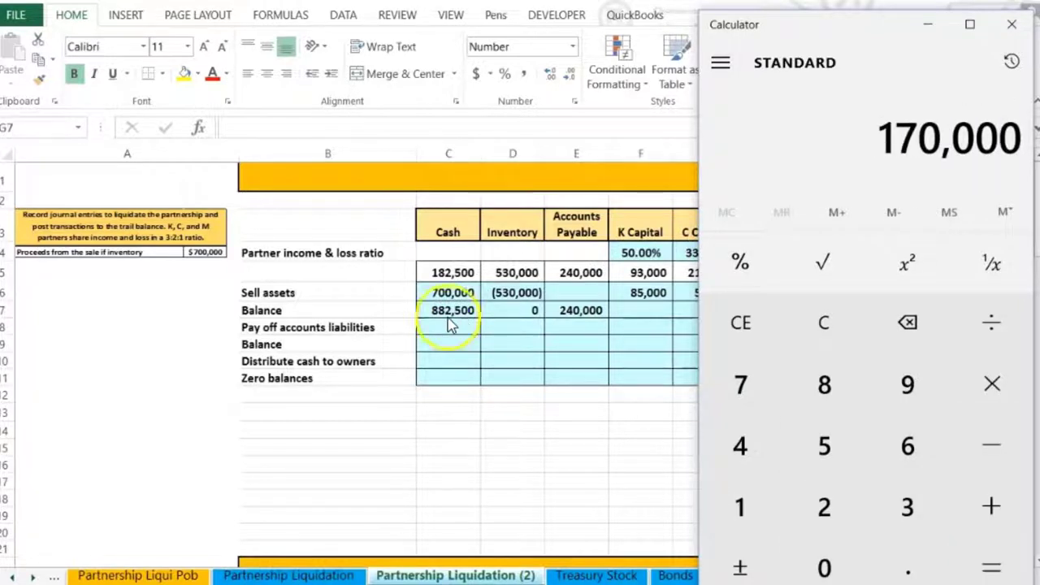
drag(826, 24, 426, 2)
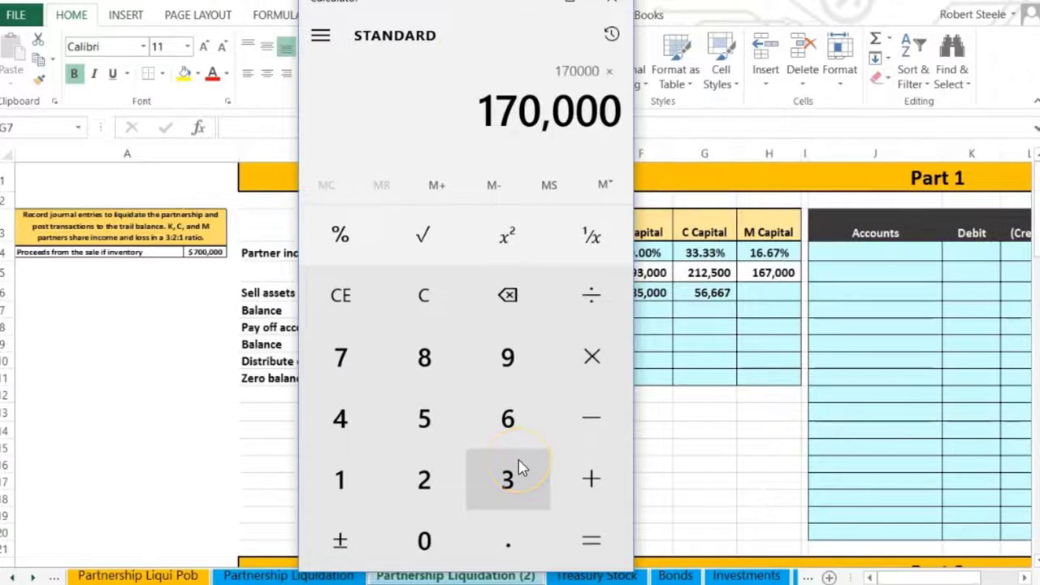
text(3333)
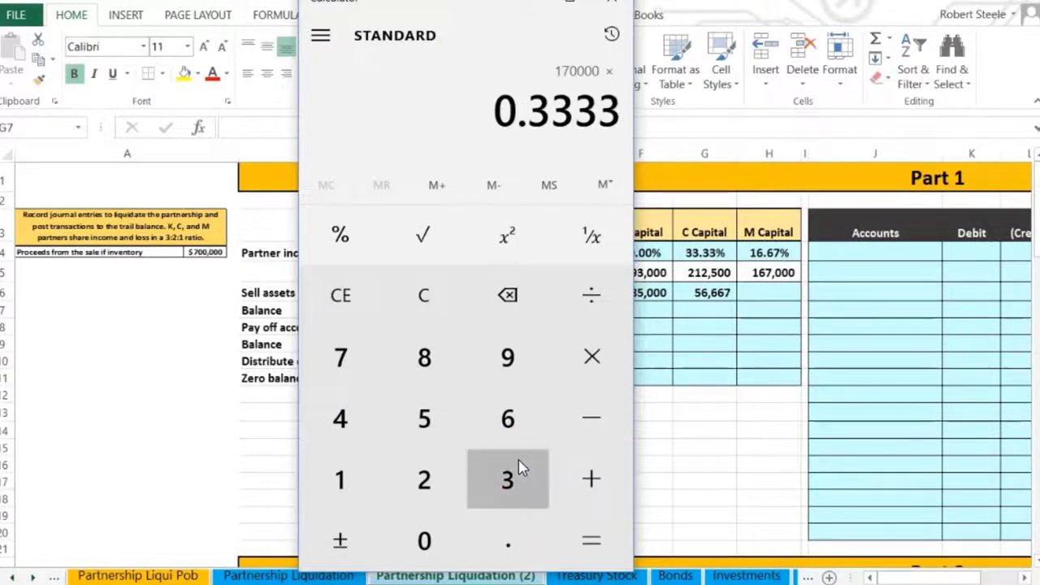
key(Return)
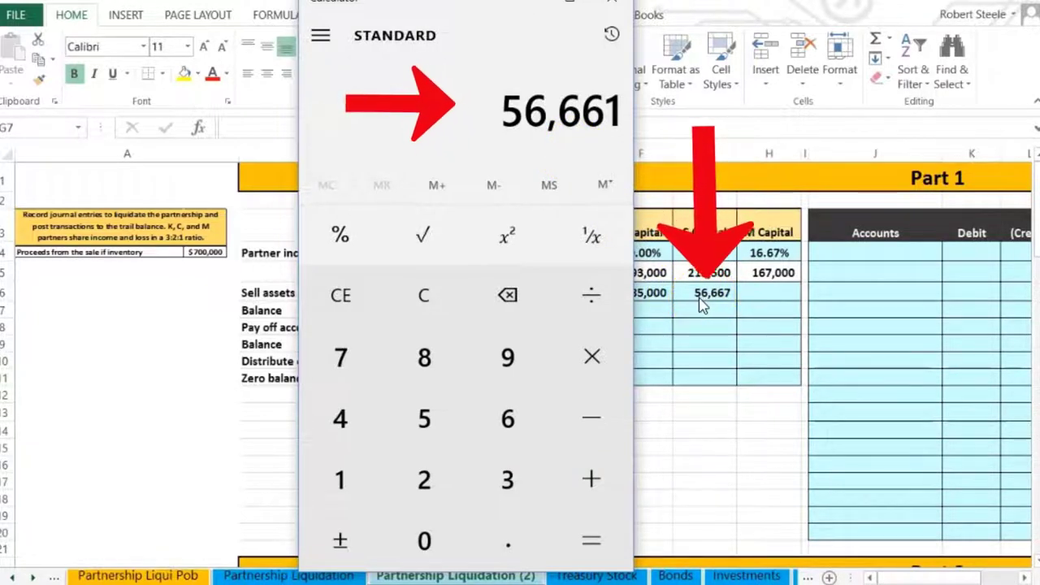
click(572, 34)
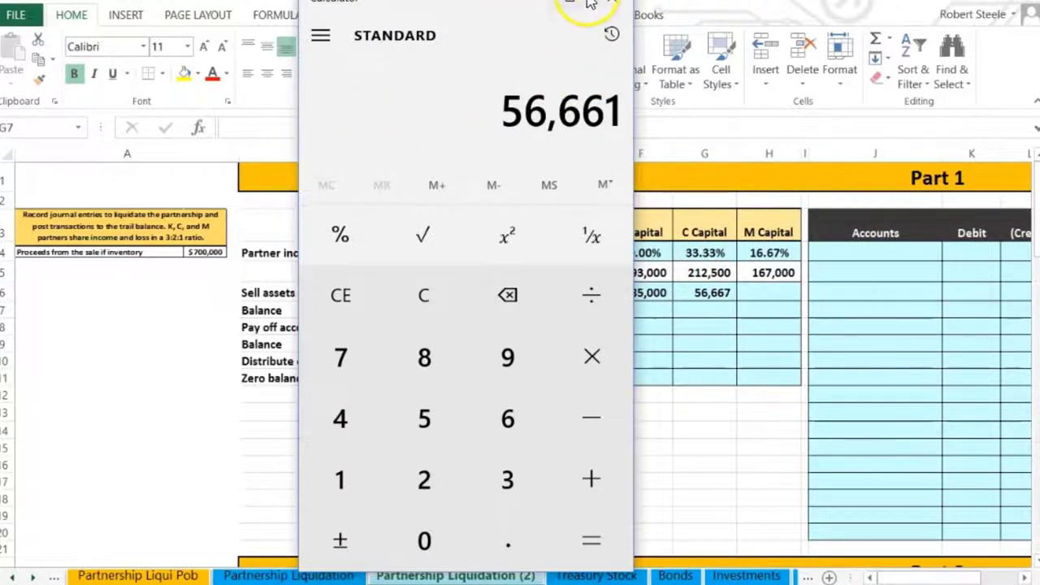
click(611, 4)
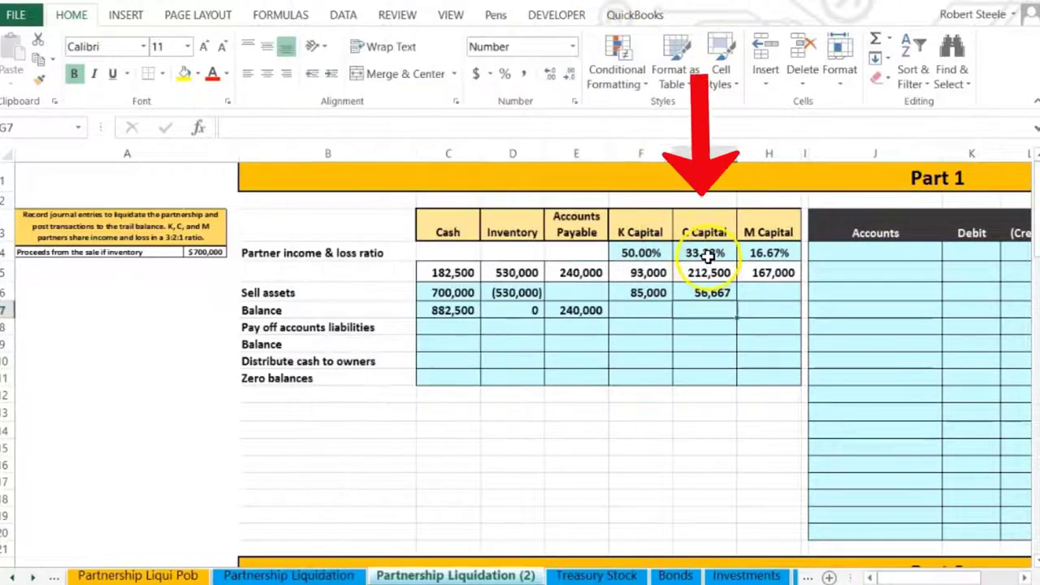
click(706, 253)
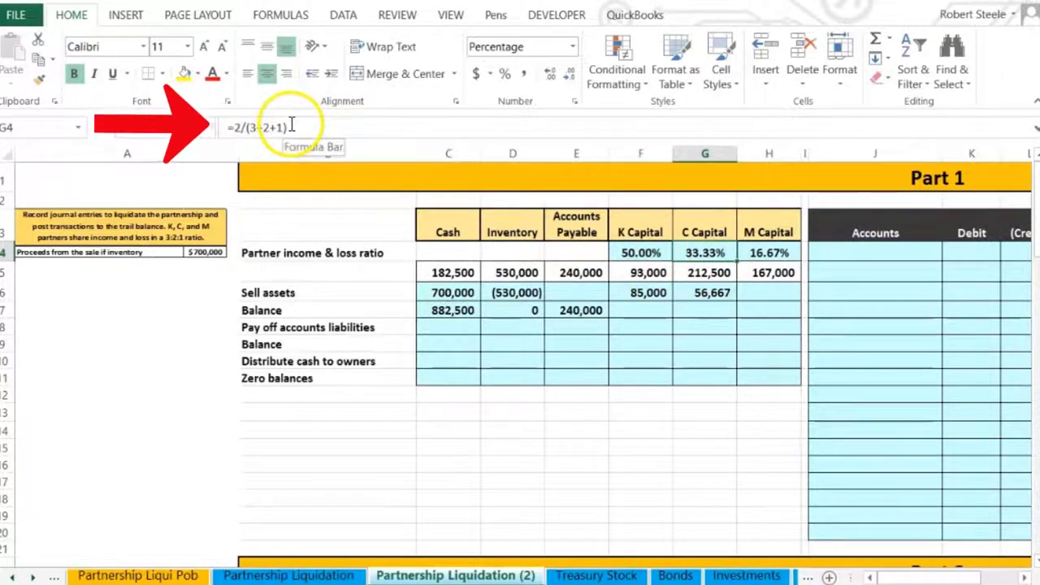
click(700, 294)
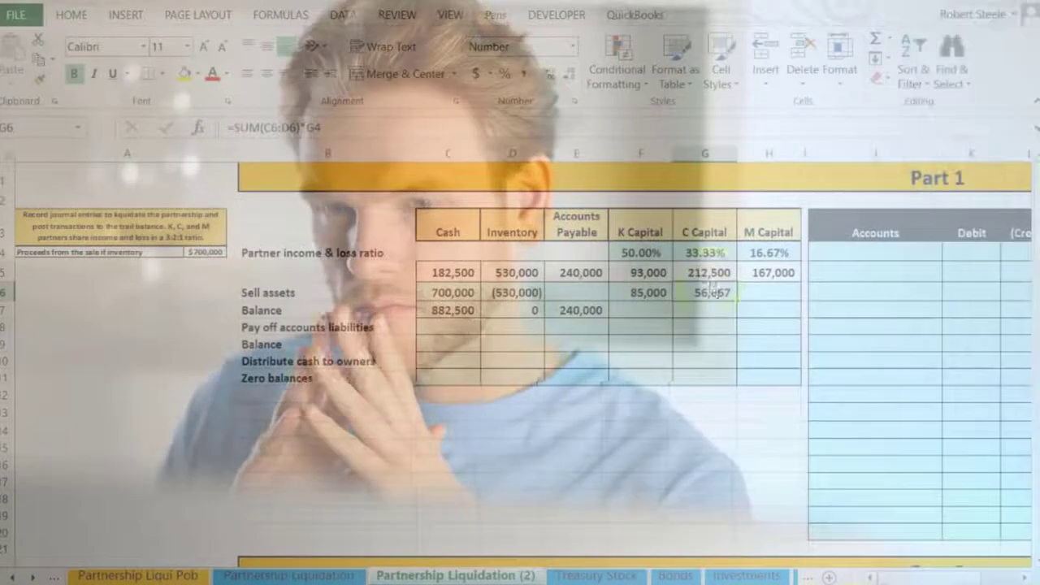
Allocate M Capital's share of the sale gain in H6 by multiplying SUM(C6:D6) by the ratio in H4
click(752, 294)
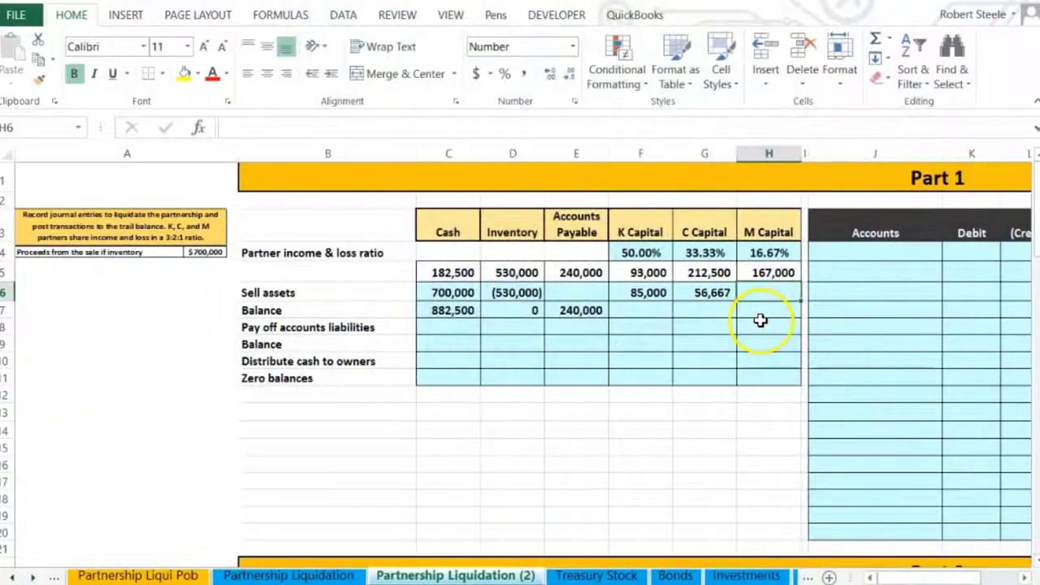
text(=)
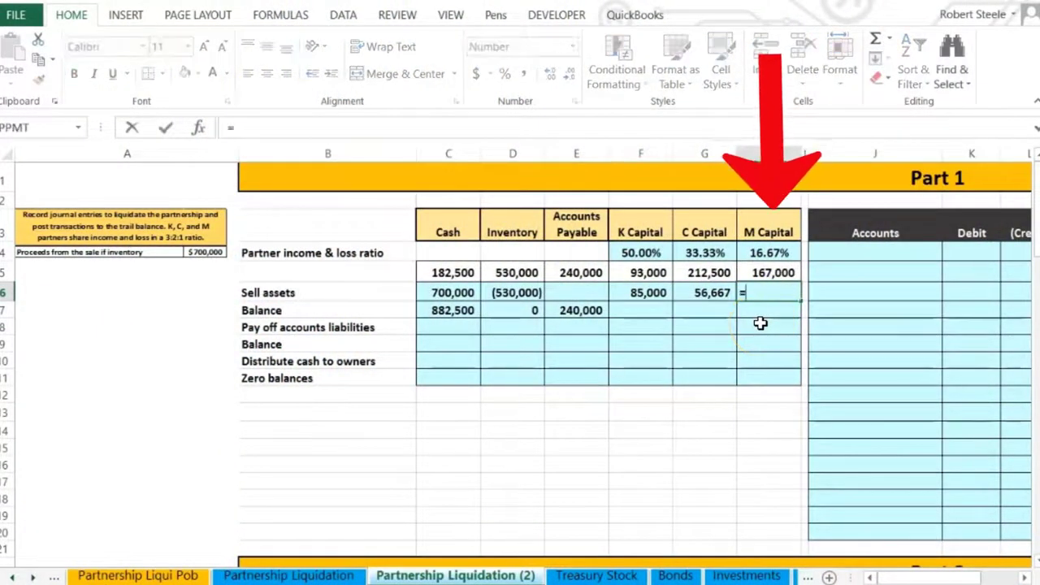
text(sum(C6:D6)
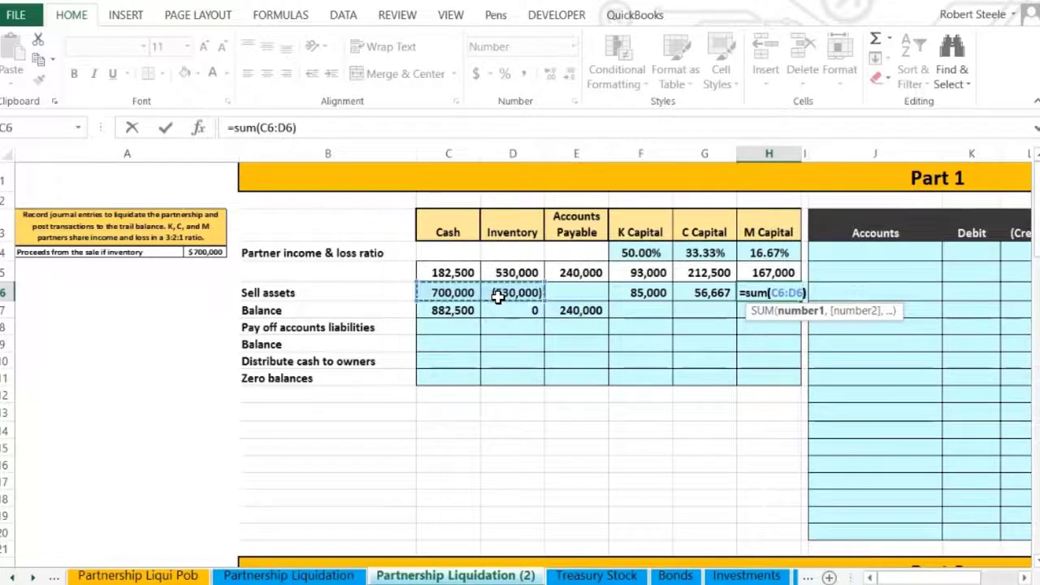
text()*)
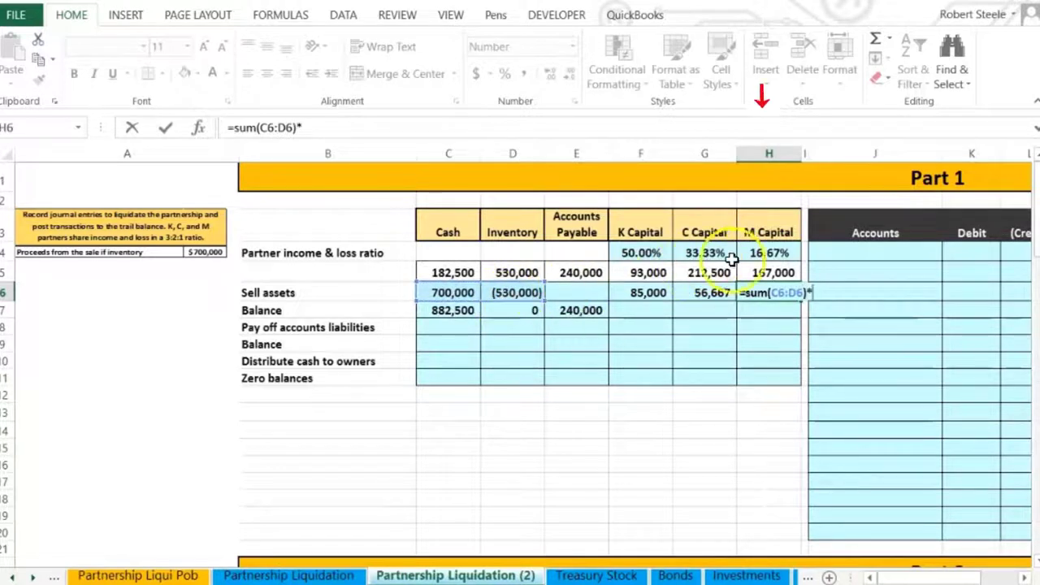
click(764, 252)
key(Return)
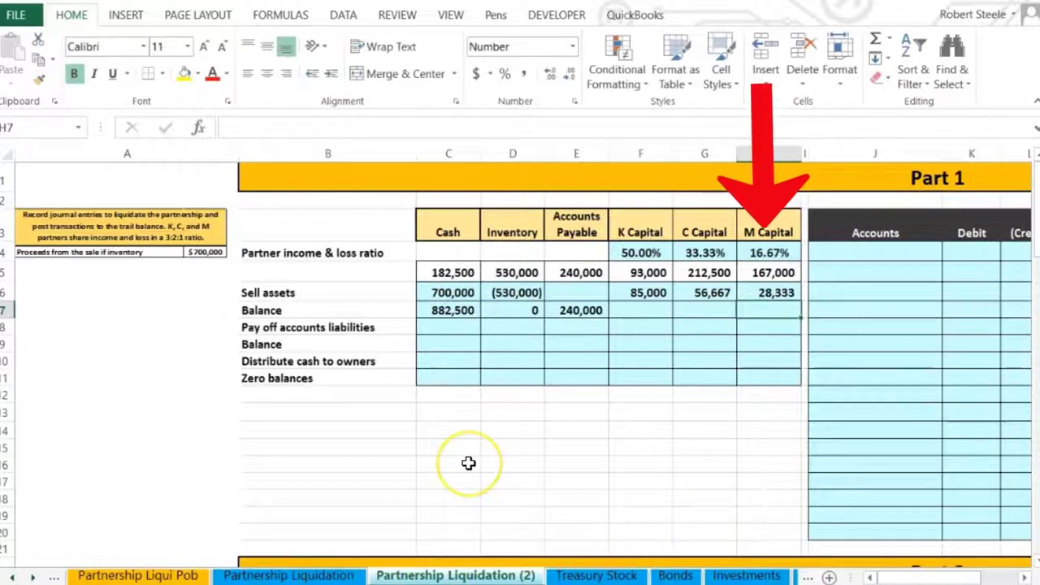
Verify M's share in Calculator as 700000 minus 530000, times 0.1667, then inspect the ratio formula in H4 of the worksheet
key(XF86Calculator)
drag(492, 6, 203, 7)
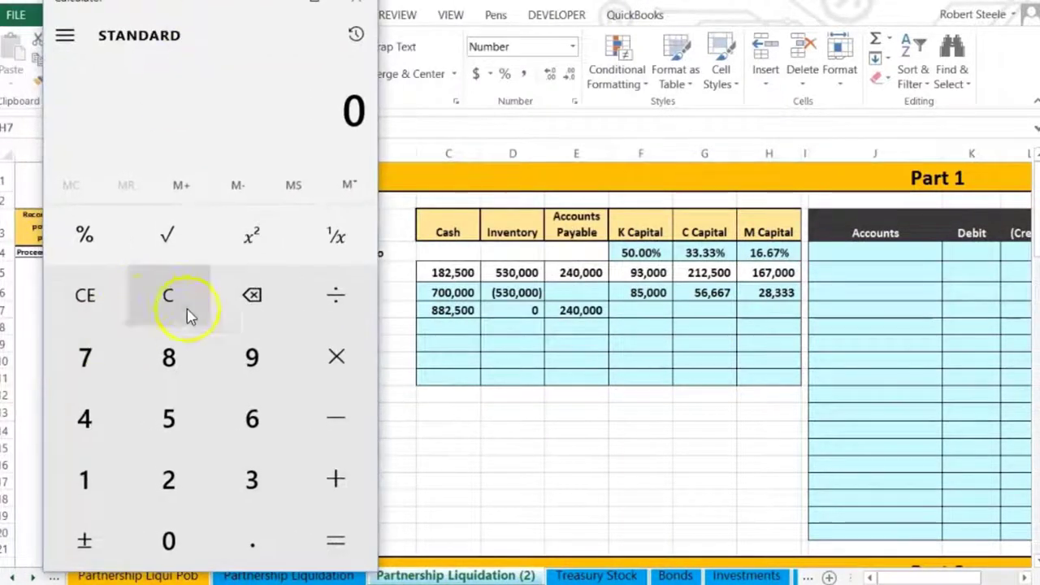
text(000)
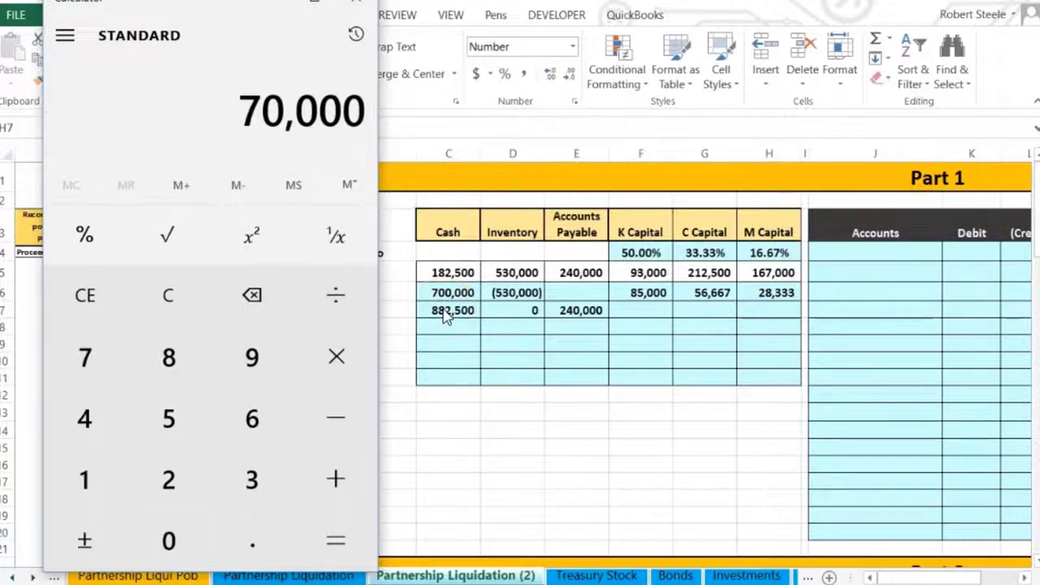
text(530000)
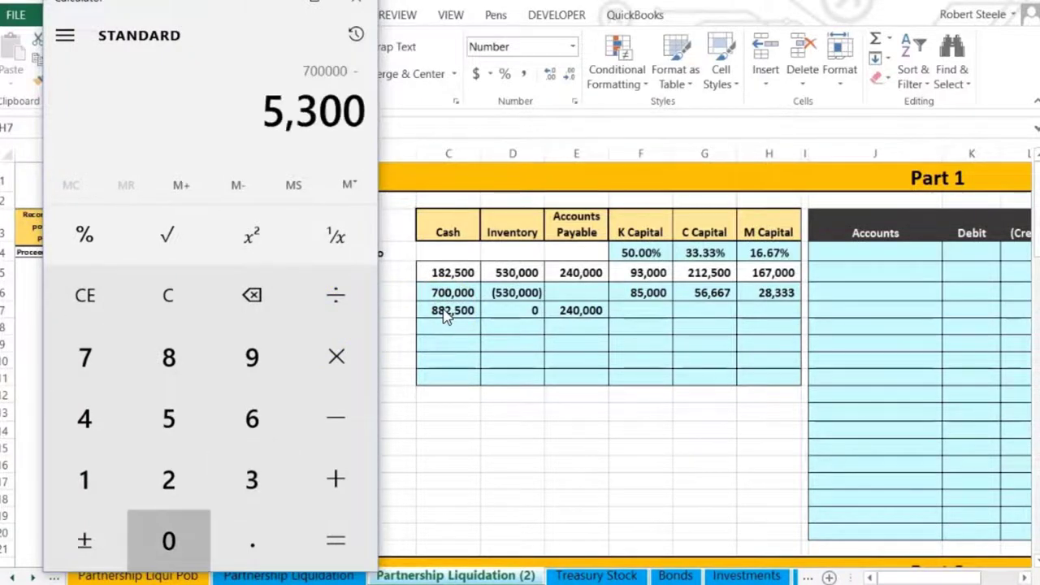
key(Return)
key(asterisk)
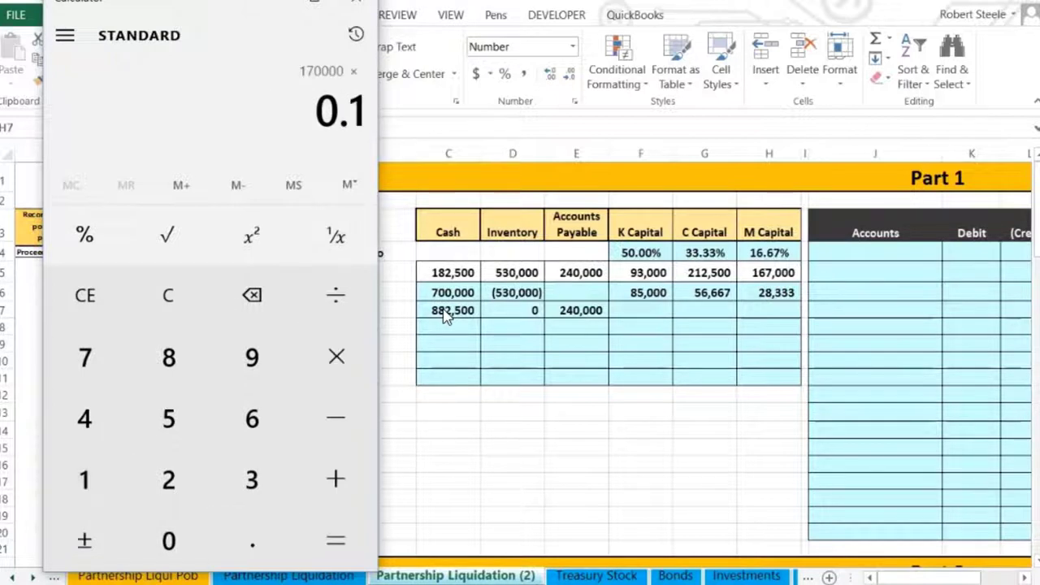
text(67)
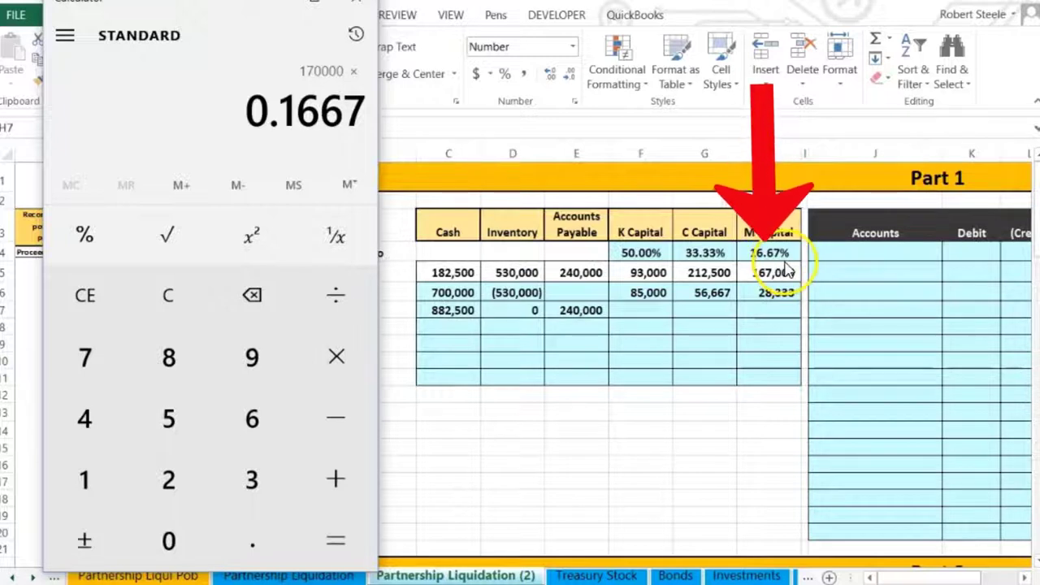
key(Return)
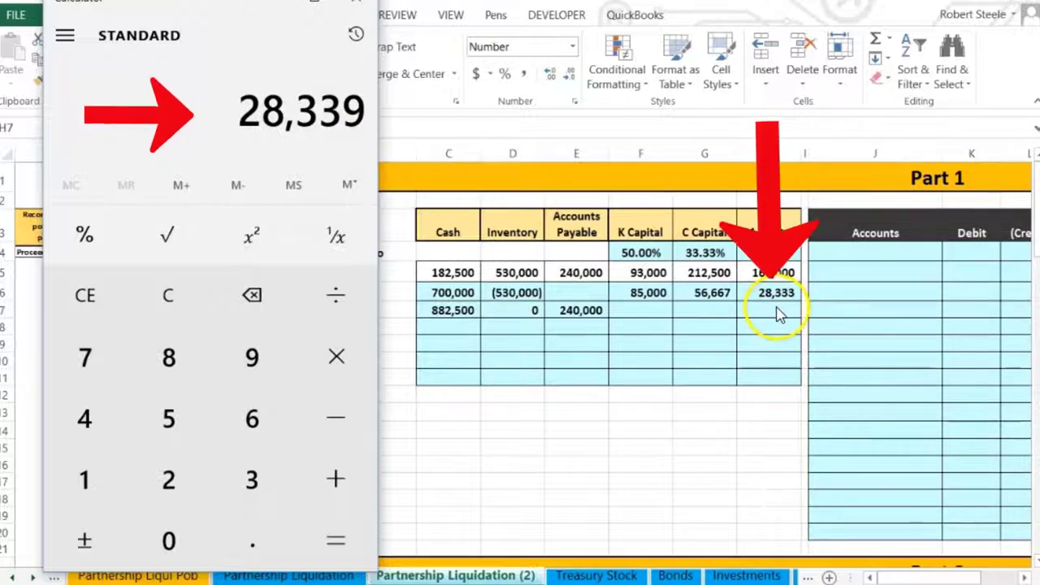
key(alt+Tab)
click(770, 253)
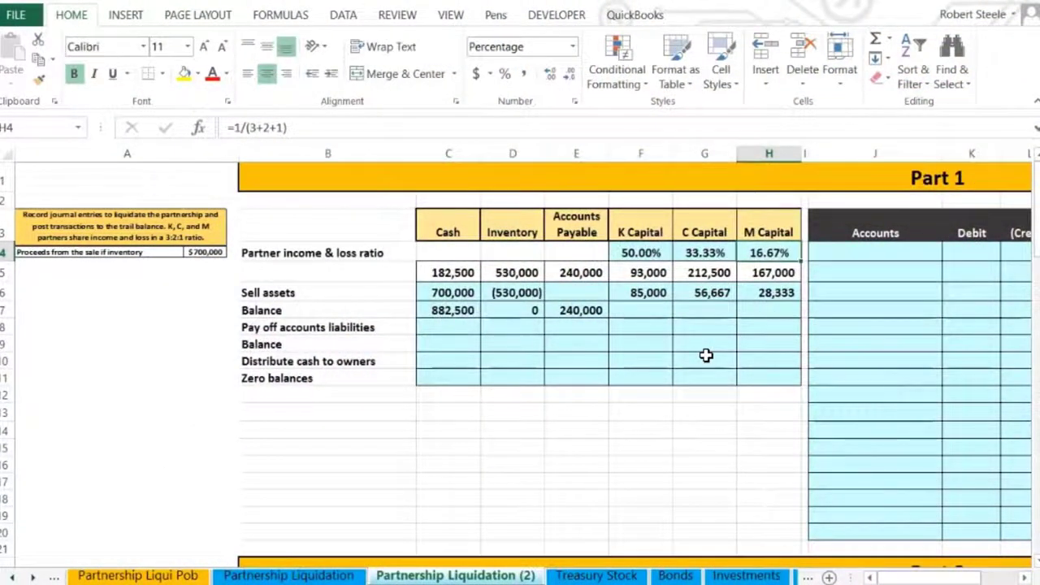
Calculate K Capital's balance after the asset sale in F7 with the formula =F5+F6
key(Down)
key(Down)
key(Left)
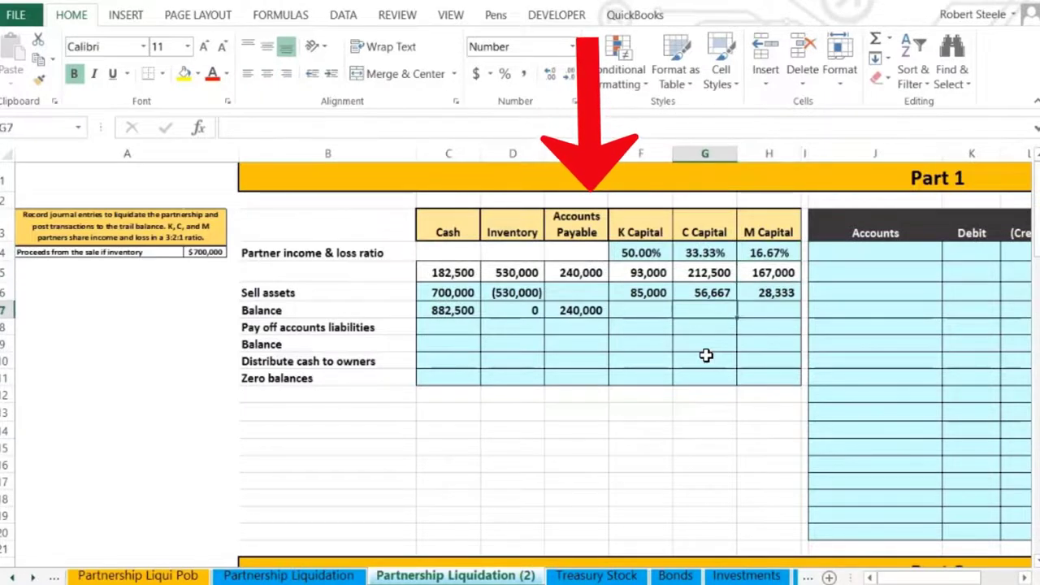
key(Left)
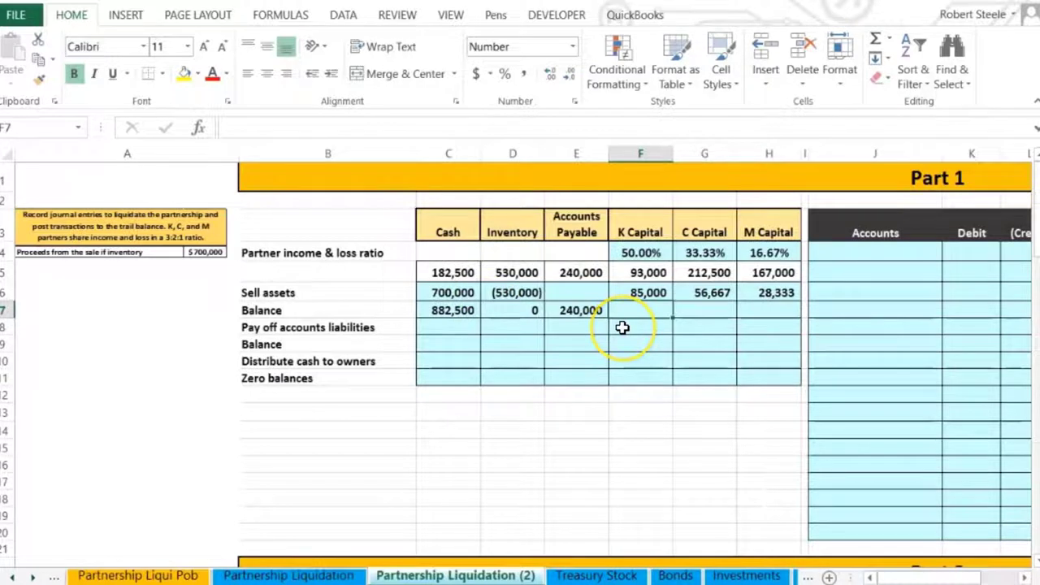
text(=)
click(638, 273)
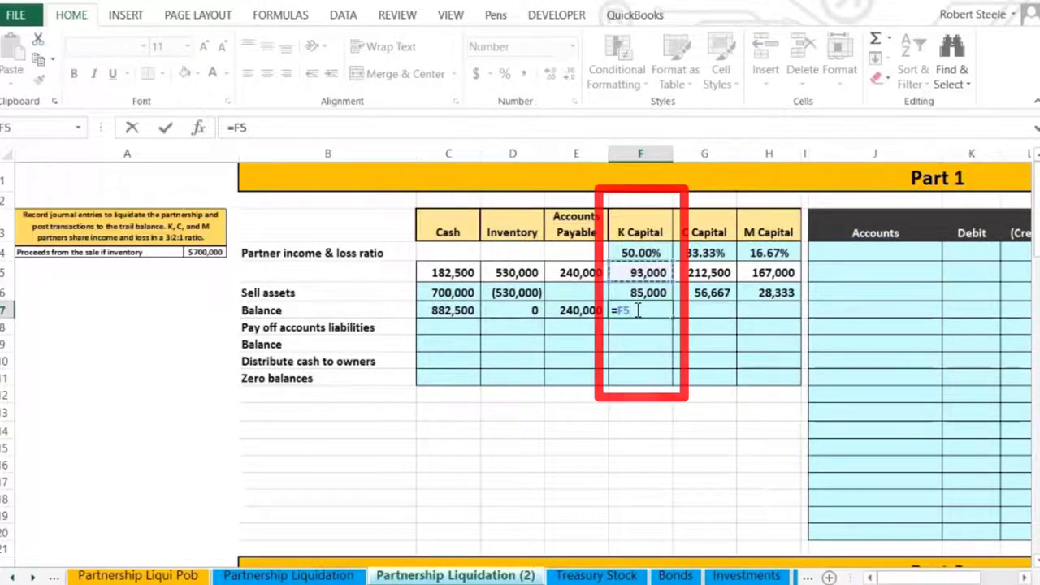
text(+)
click(633, 290)
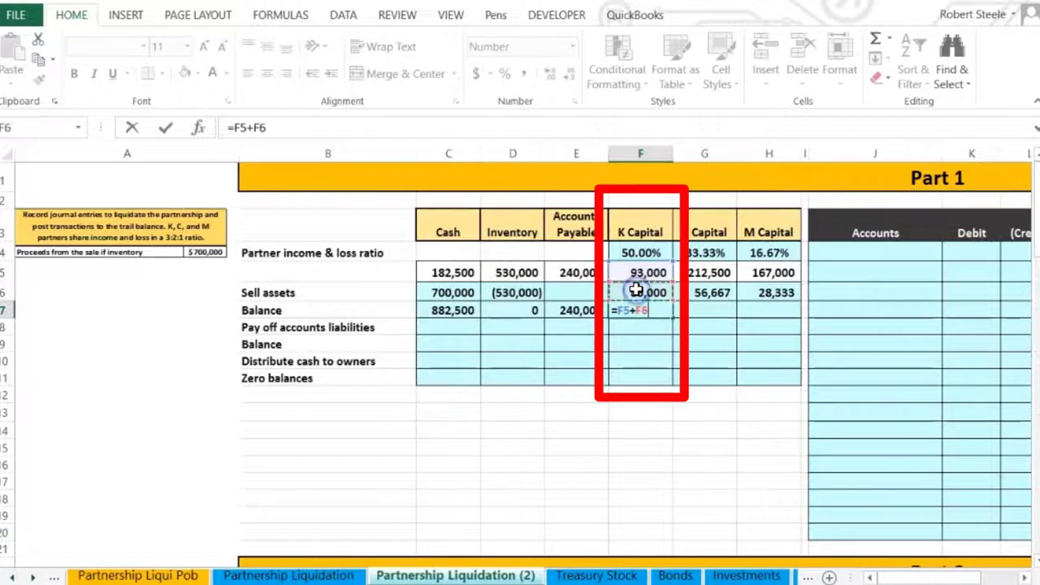
key(Return)
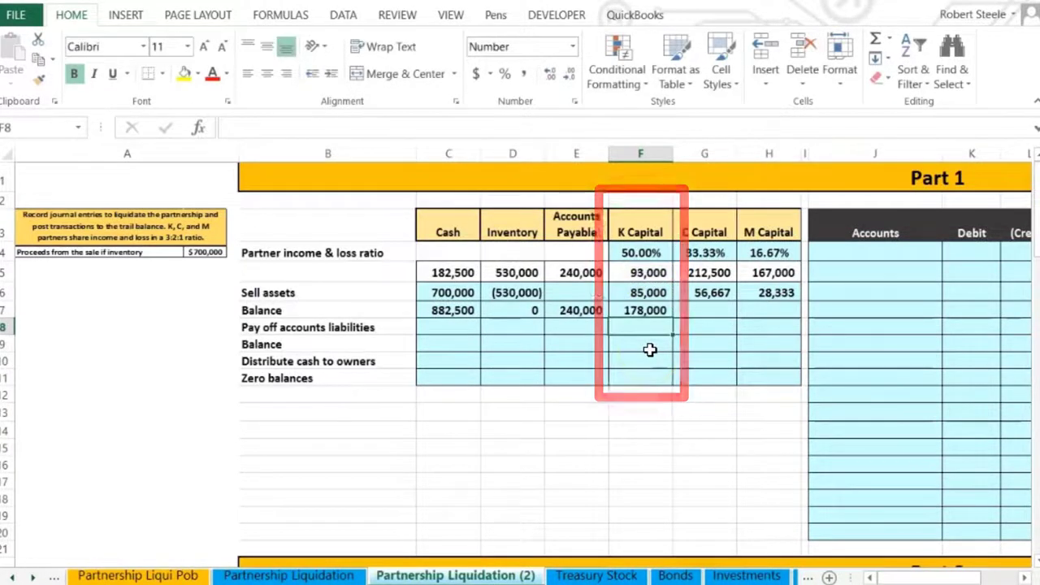
Calculate C Capital's balance after the asset sale in G7 with the formula =G5+G6
click(694, 313)
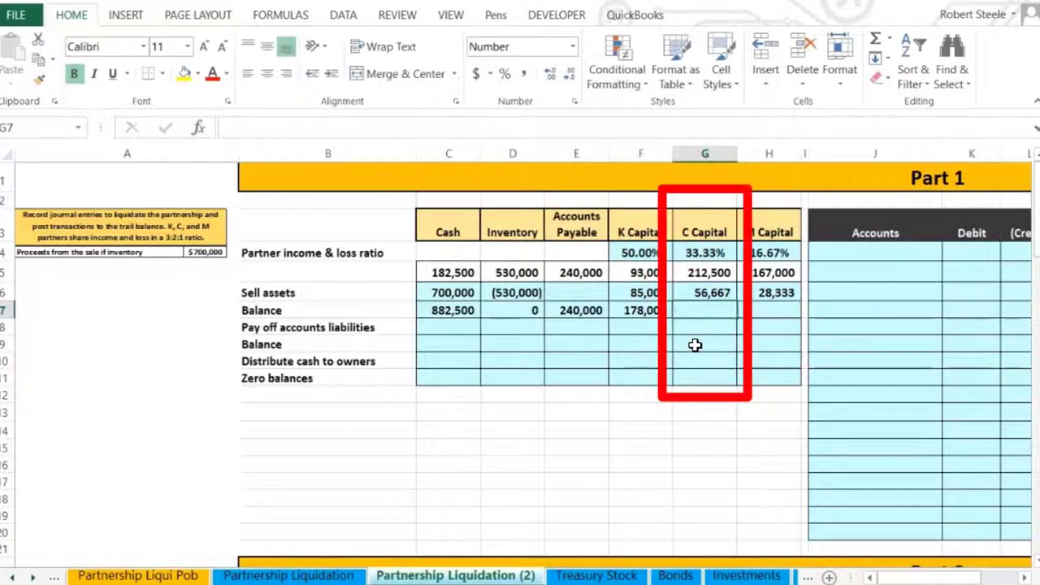
text(=G5)
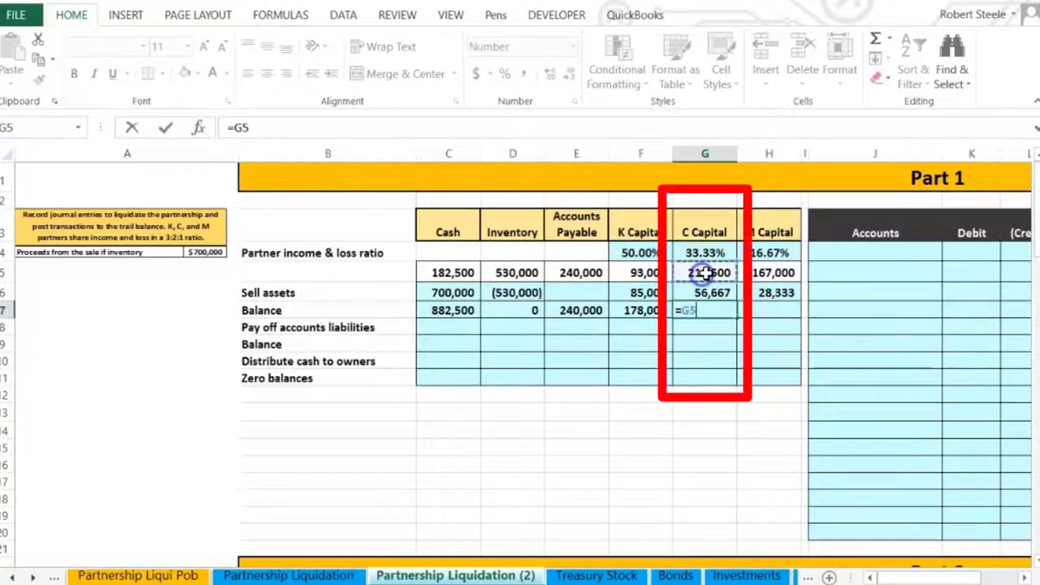
text(+)
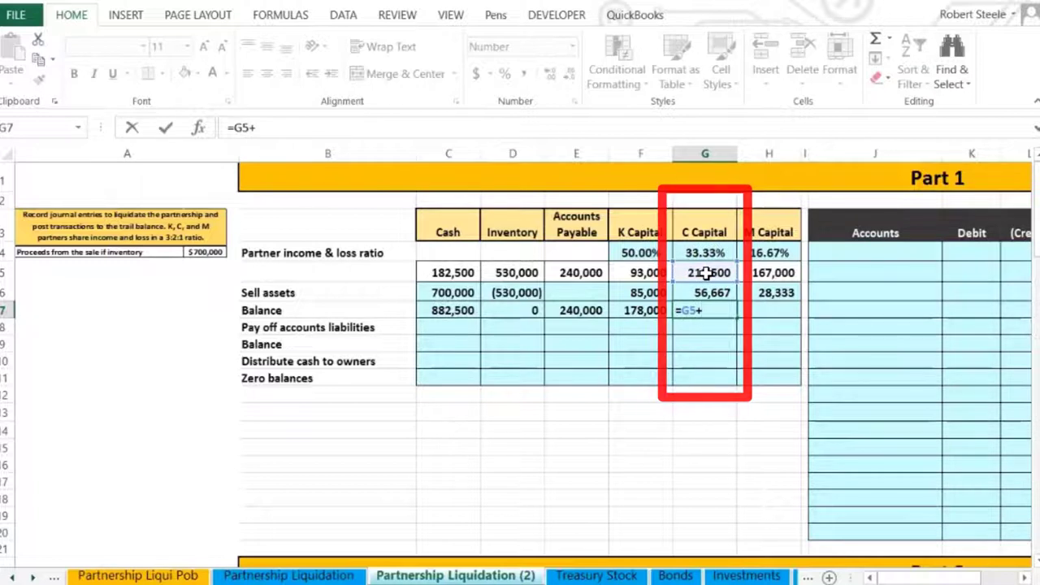
click(699, 293)
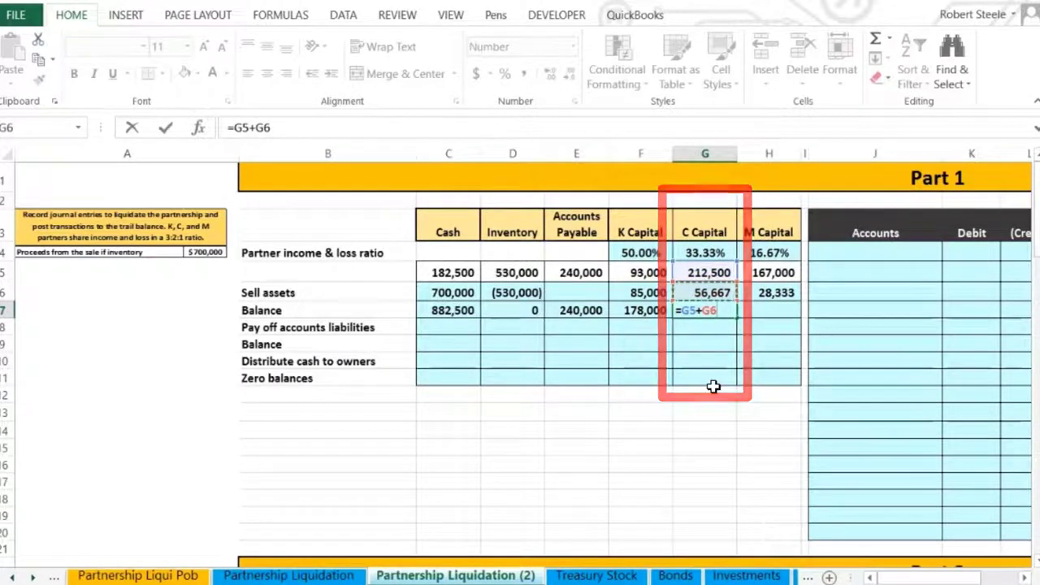
key(Return)
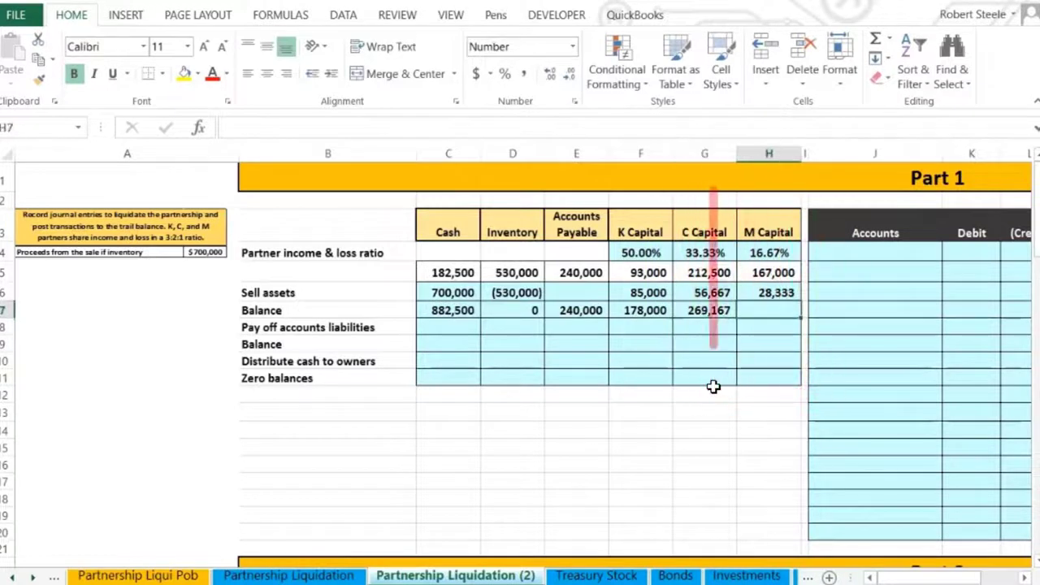
Calculate M Capital's balance after the asset sale in H7 with the formula =H5+H6
text(=)
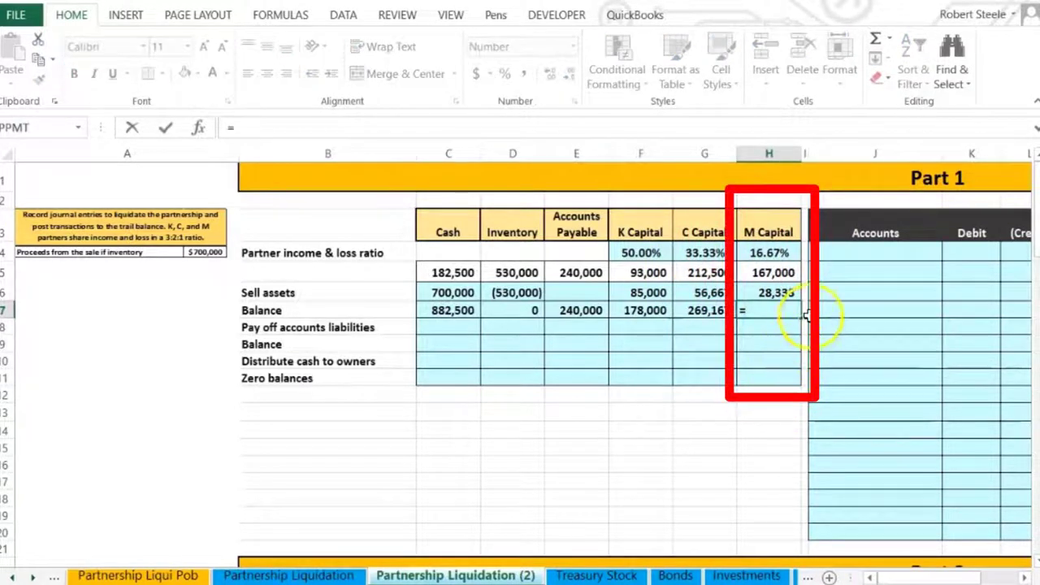
click(780, 273)
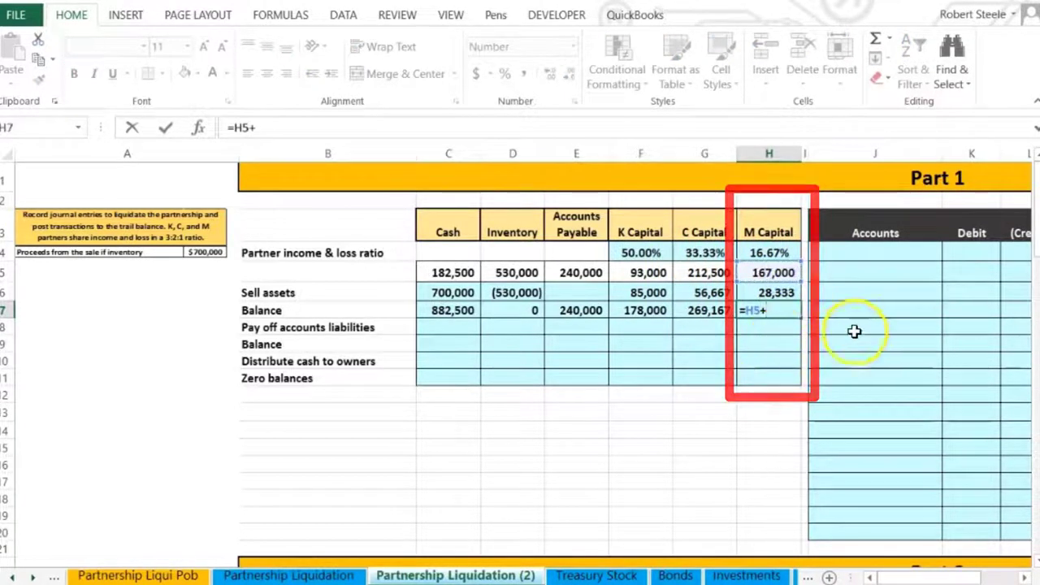
click(776, 290)
key(Return)
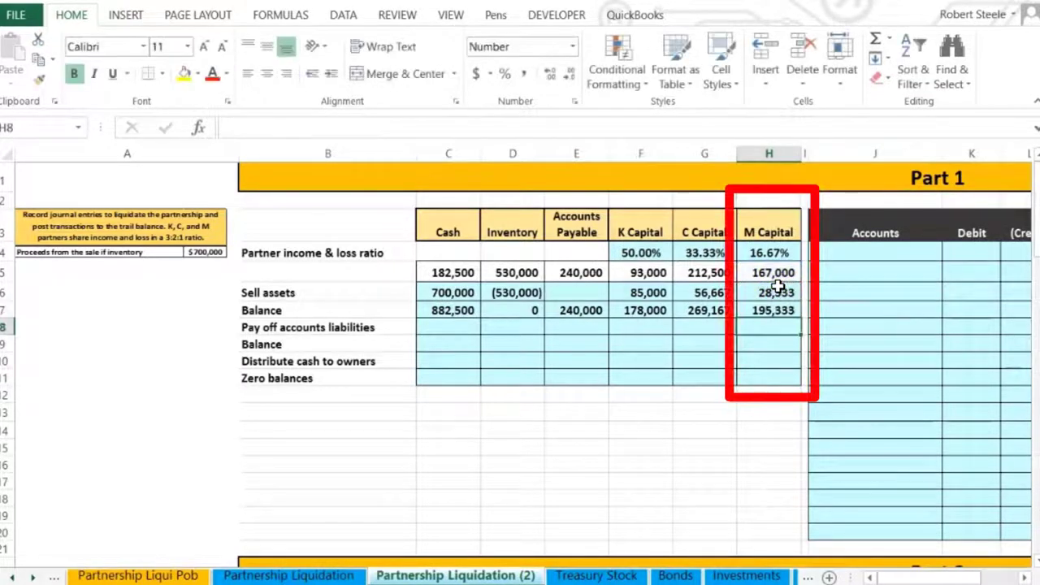
Review the Sell assets row and inspect the Cash line's beginning balance in the trial balance
mouse_move(366, 264)
mouse_down()
mouse_move(471, 315)
mouse_move(532, 319)
mouse_up()
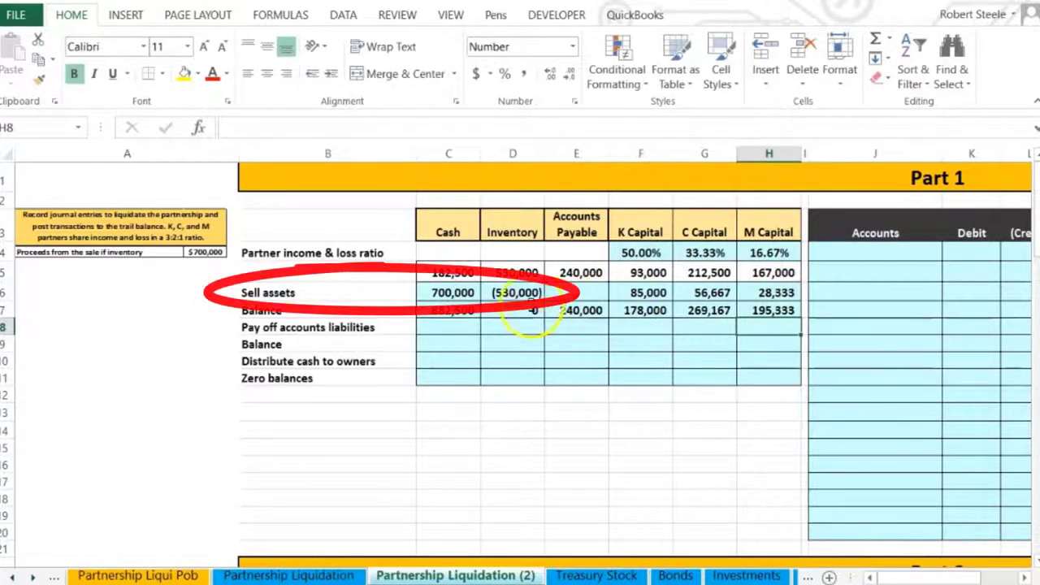
click(455, 292)
click(400, 290)
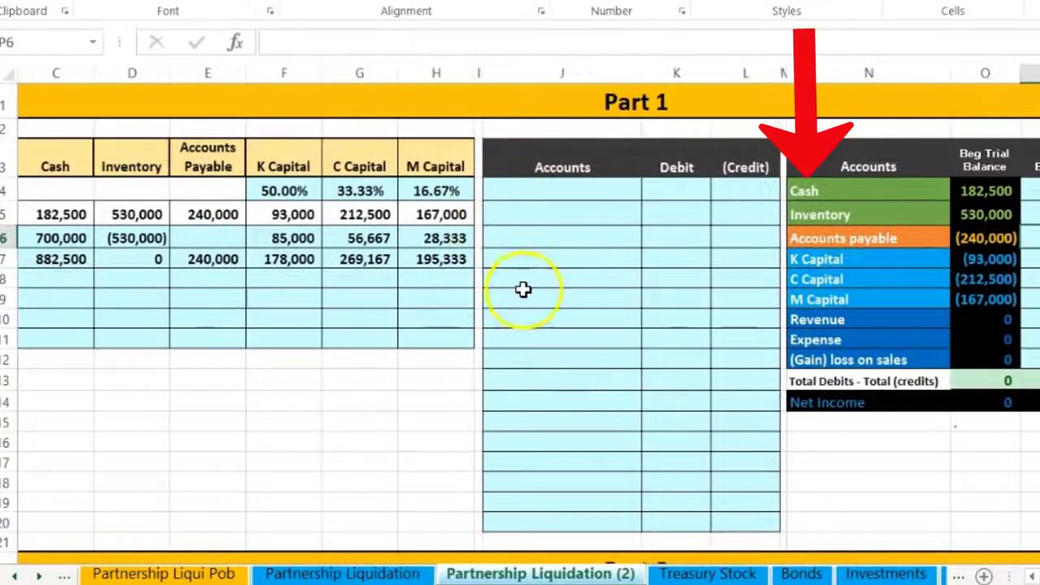
drag(845, 190, 981, 191)
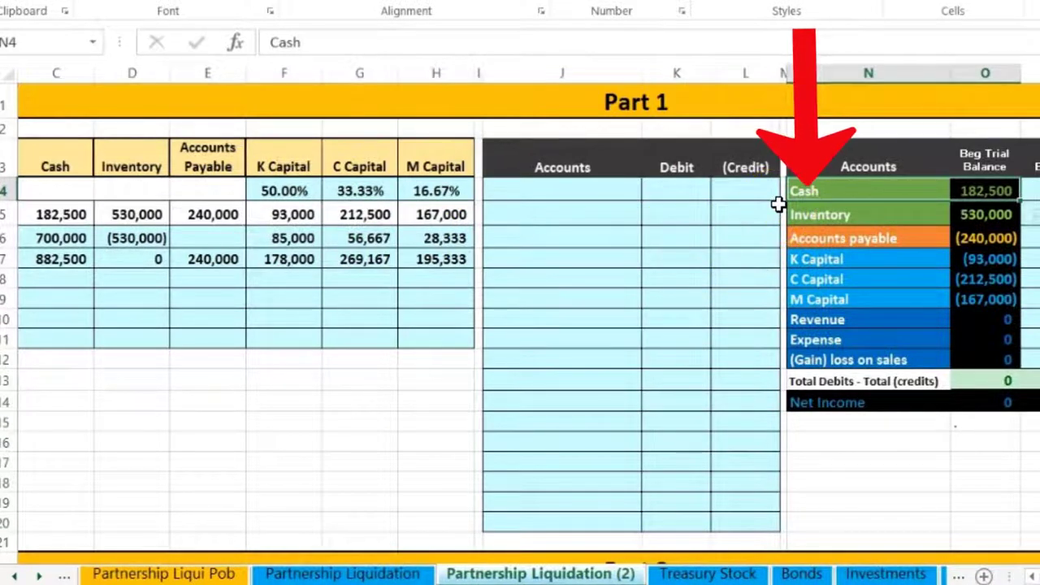
click(946, 186)
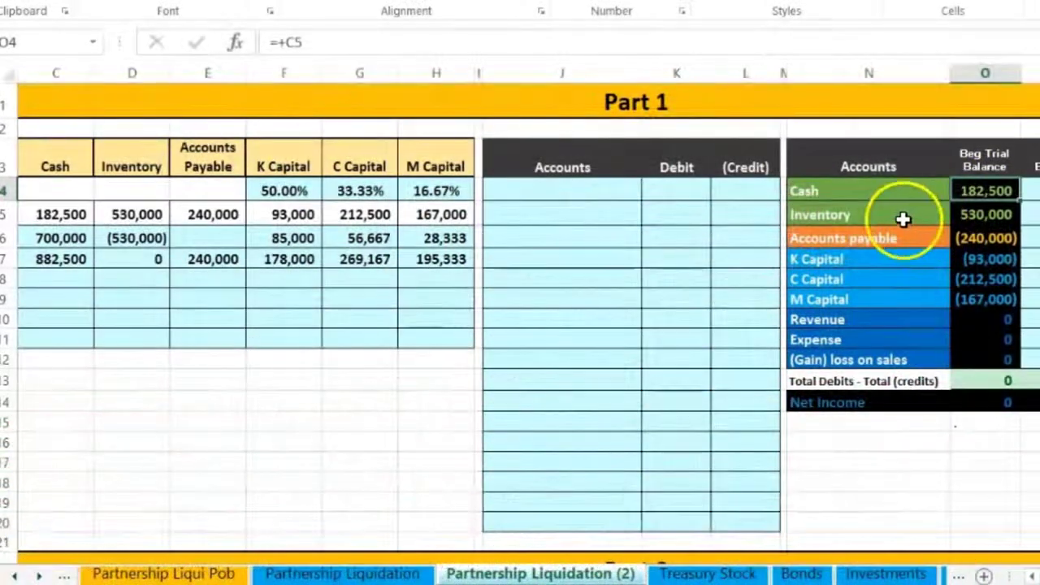
Copy the Cash account name from the trial balance into J4 of the journal, pasting values only
click(847, 190)
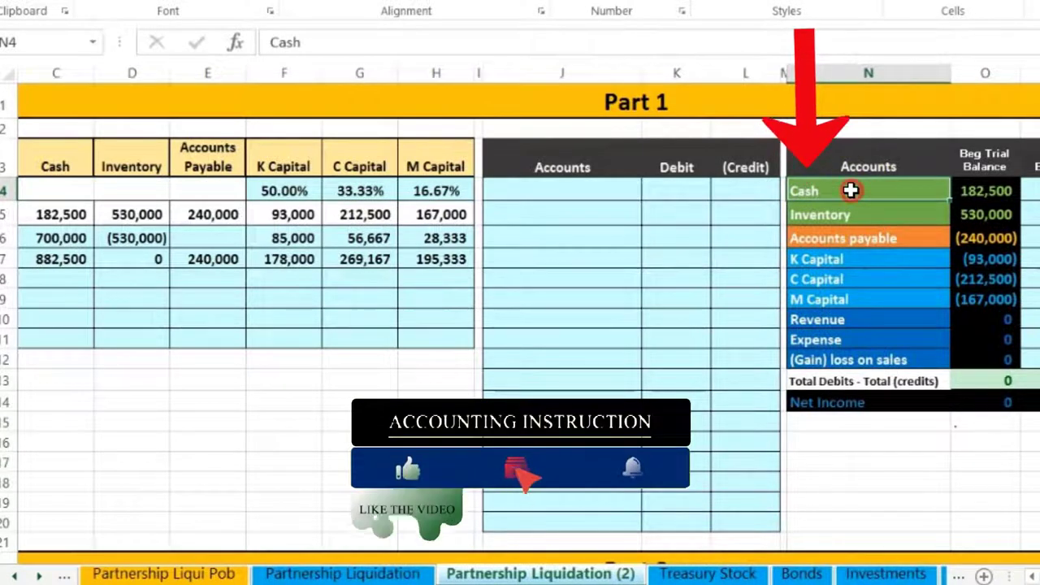
right_click(850, 191)
click(879, 214)
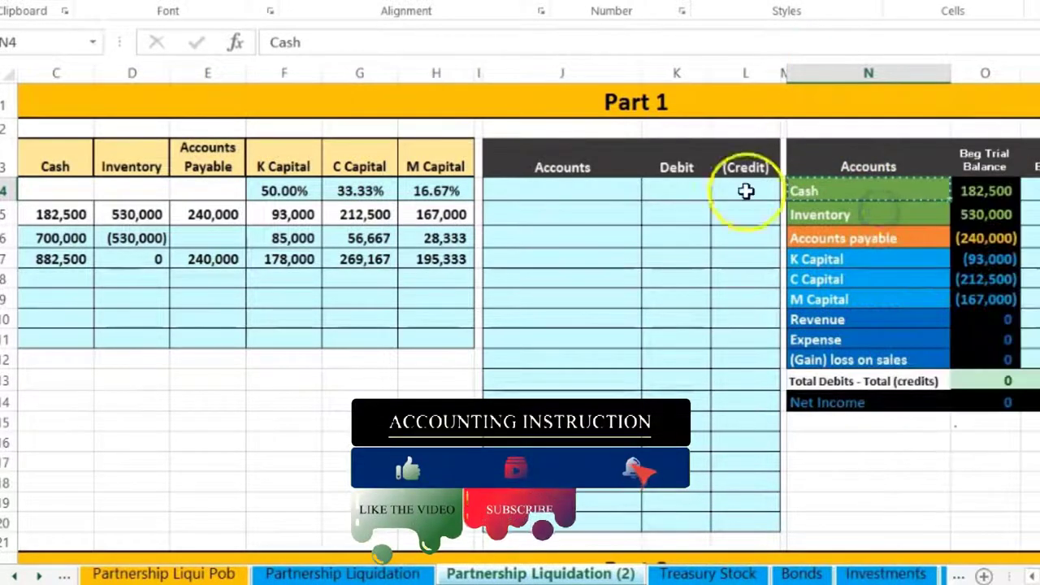
click(553, 188)
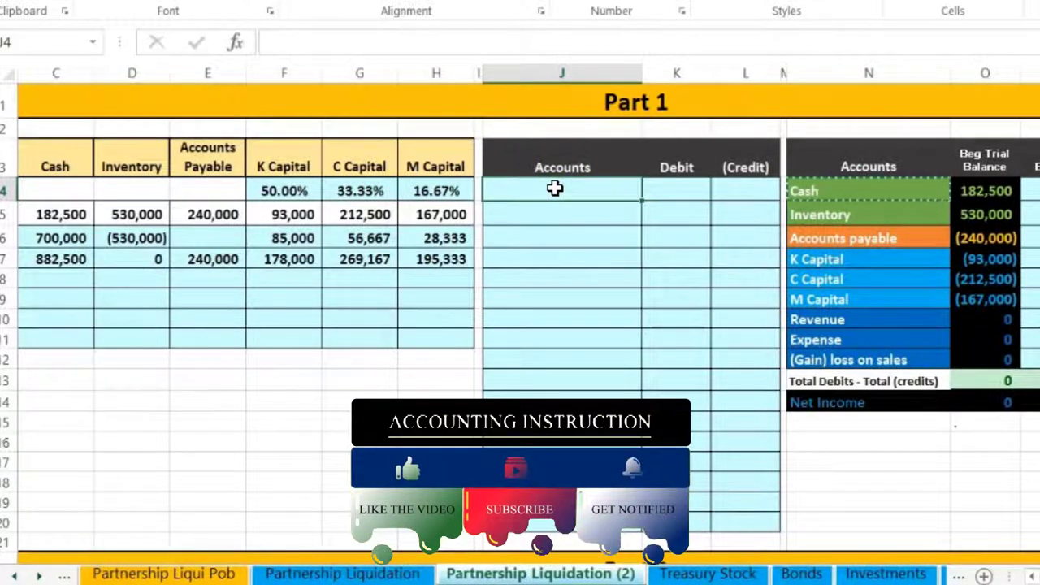
right_click(554, 187)
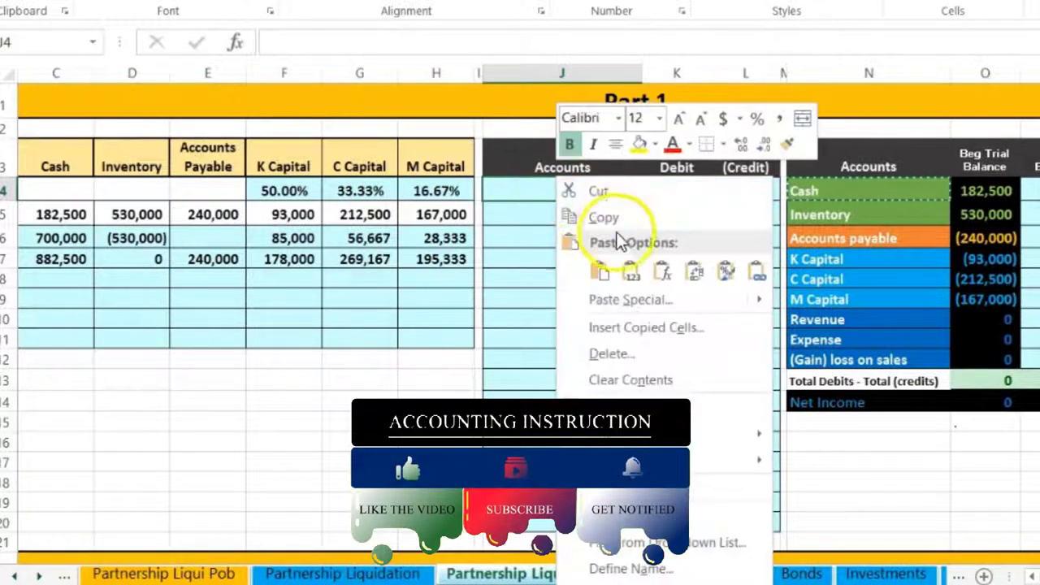
click(632, 274)
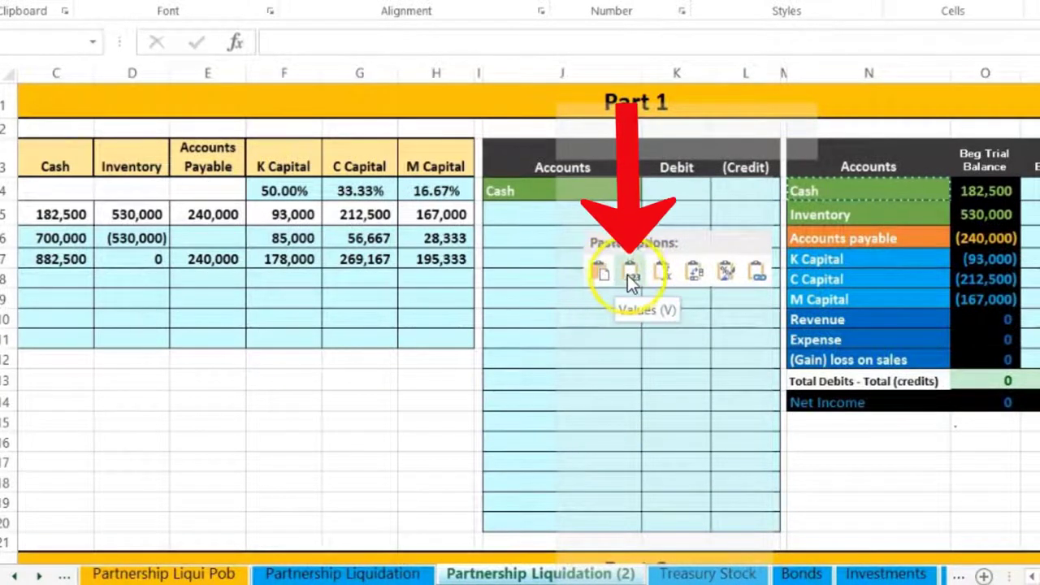
click(631, 274)
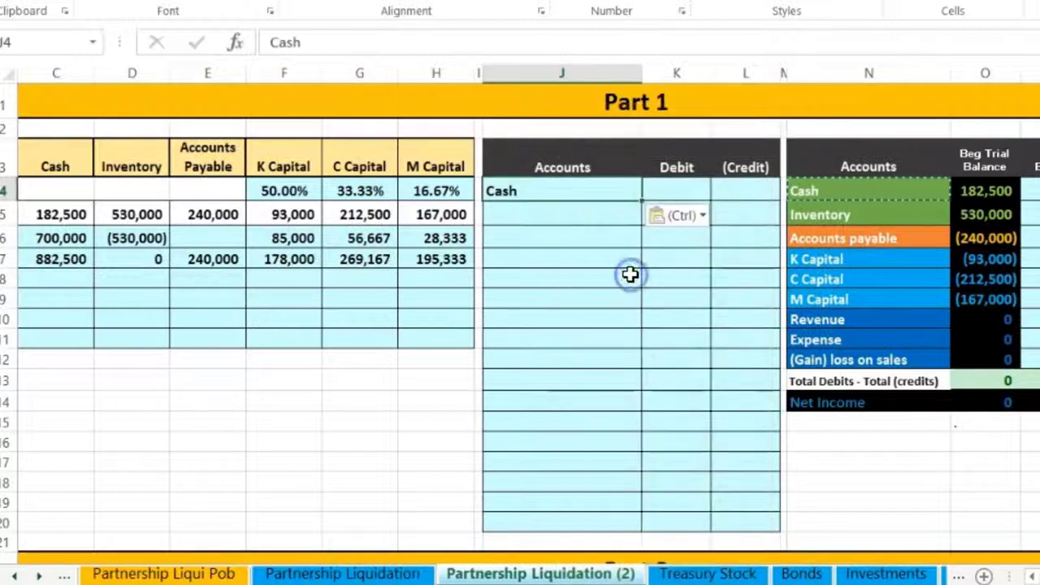
Enter a 700000 debit to Cash in K4 of the journal
click(663, 188)
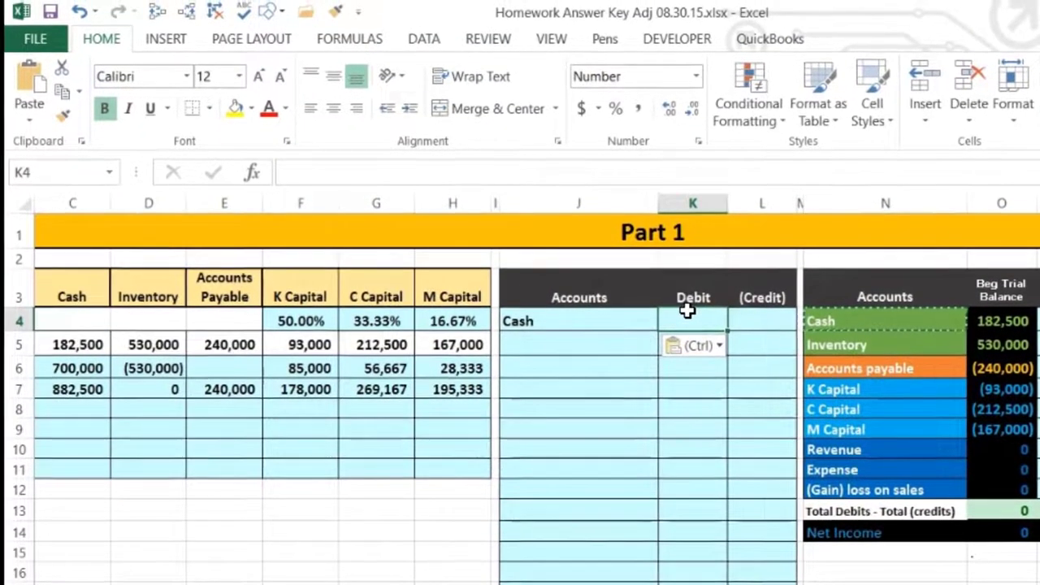
click(672, 309)
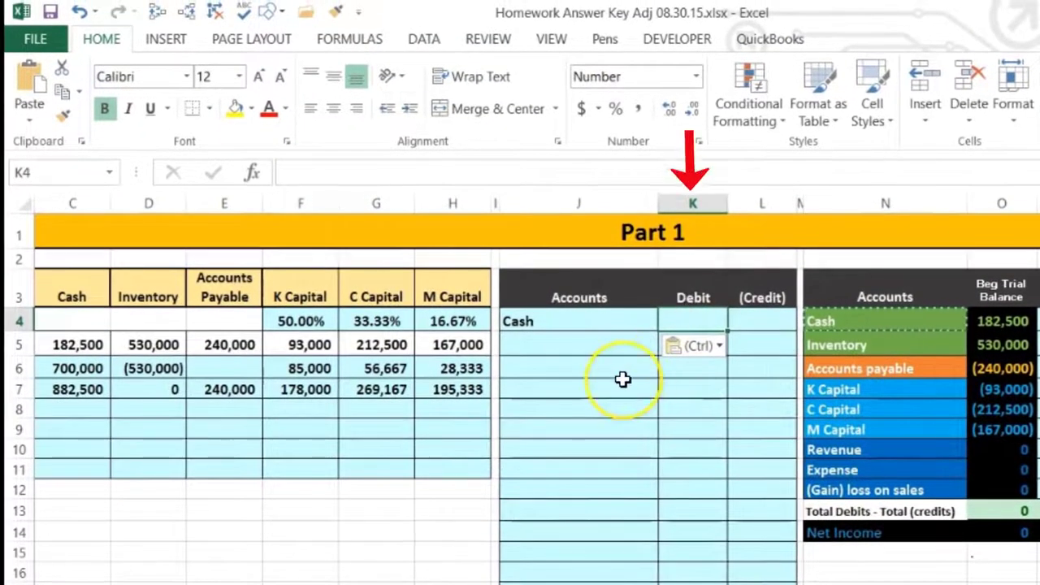
text(7)
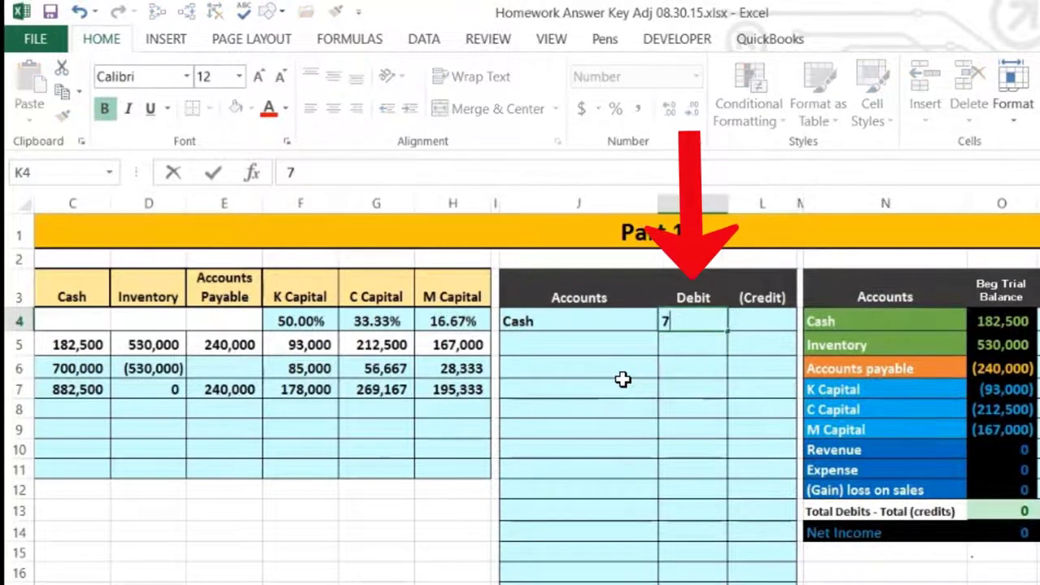
text(00000)
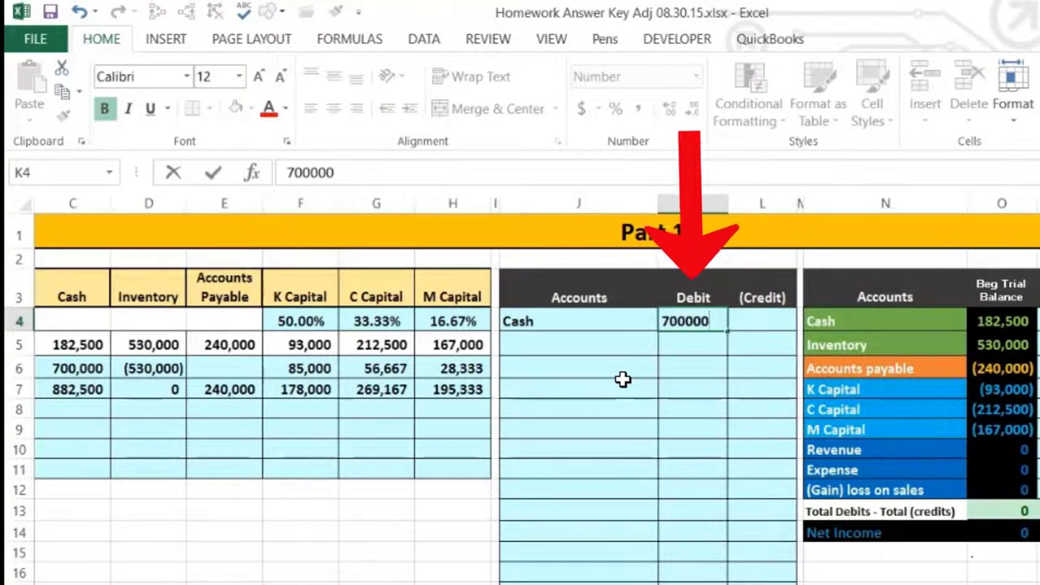
key(Return)
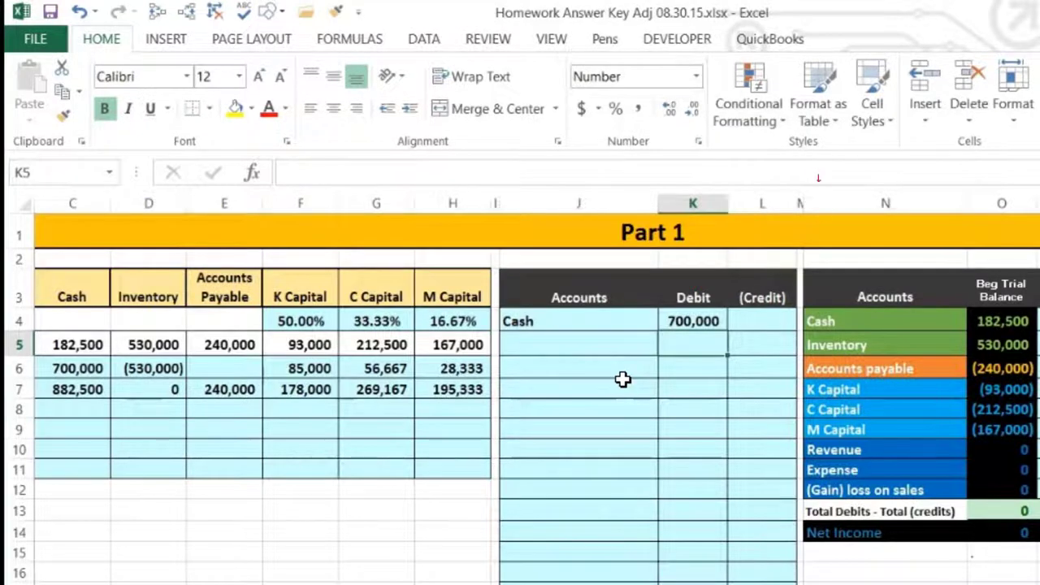
Copy the Inventory account name from the trial balance into J5 of the journal, pasting values only
click(853, 346)
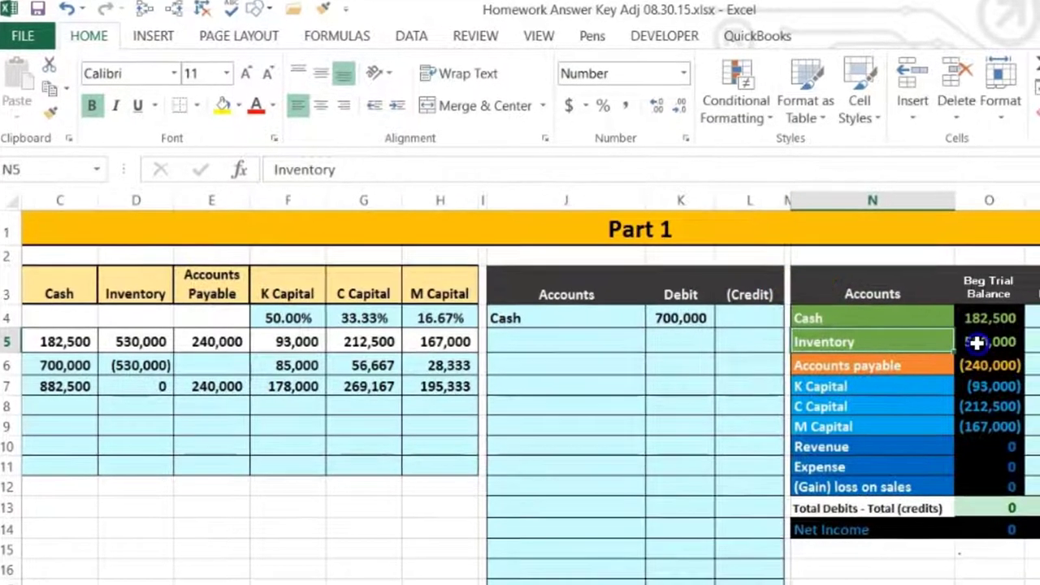
click(999, 345)
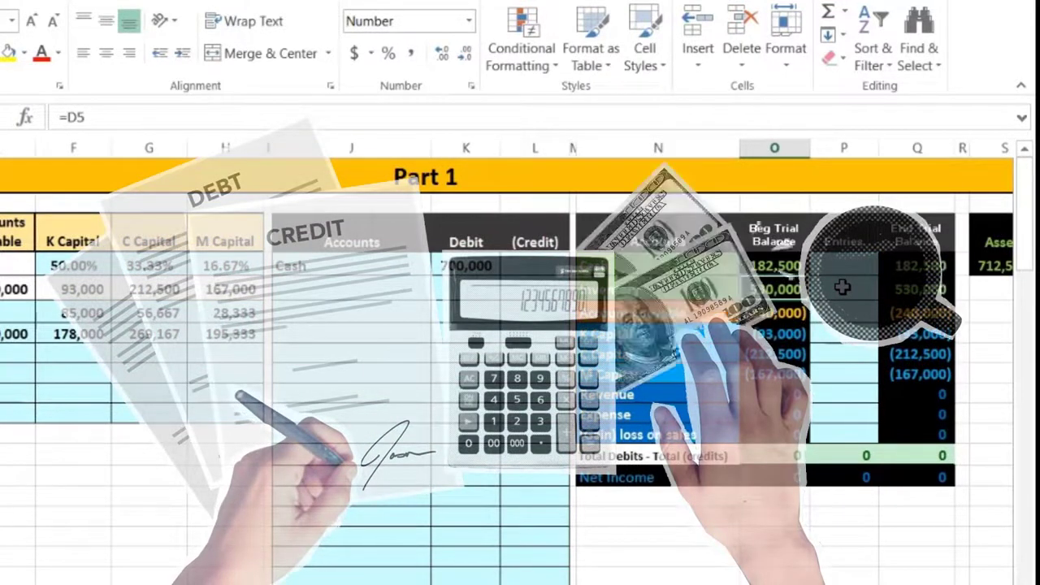
click(674, 281)
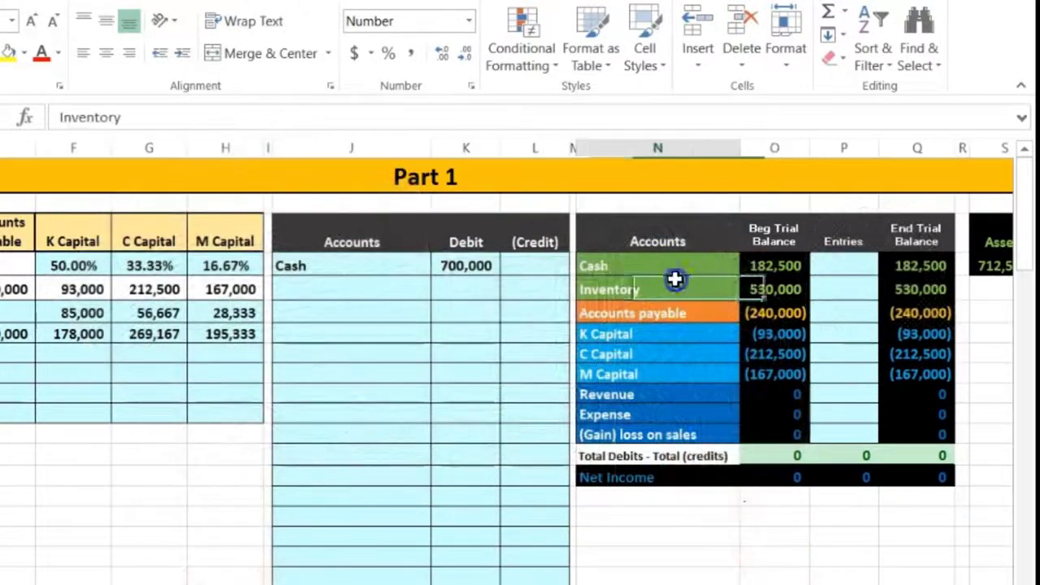
right_click(674, 281)
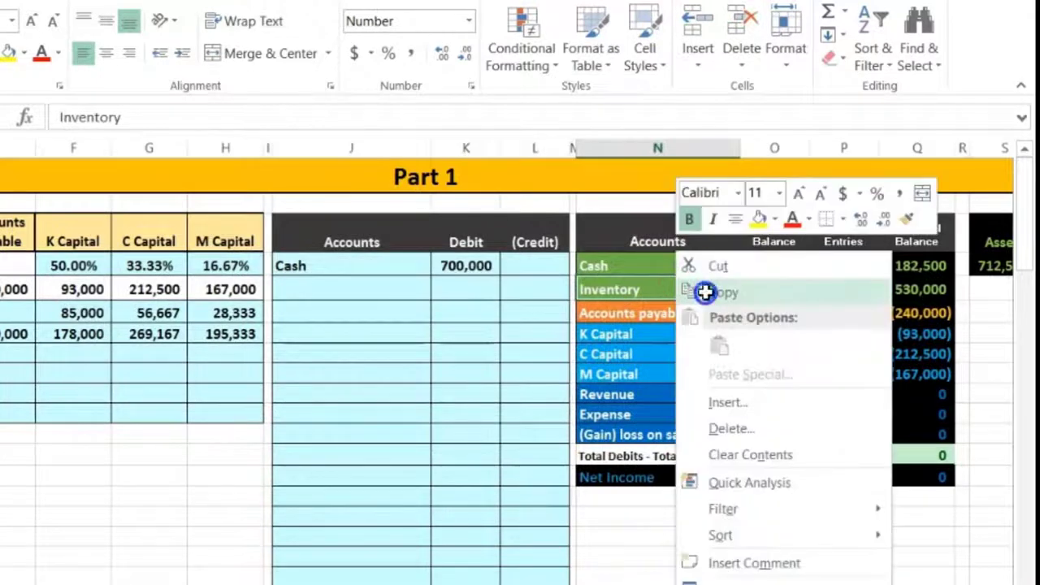
click(703, 291)
click(360, 287)
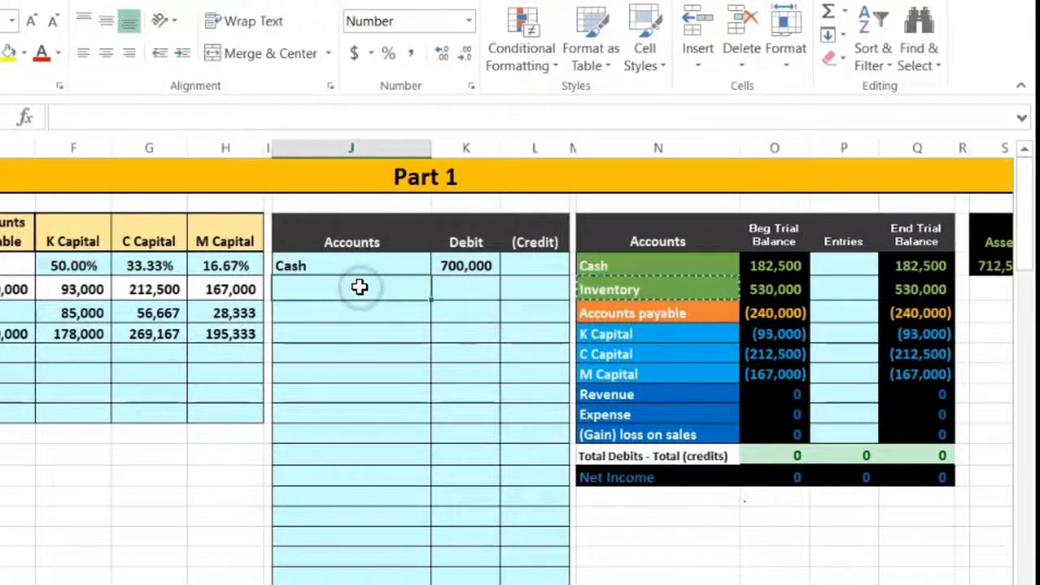
right_click(360, 287)
click(434, 346)
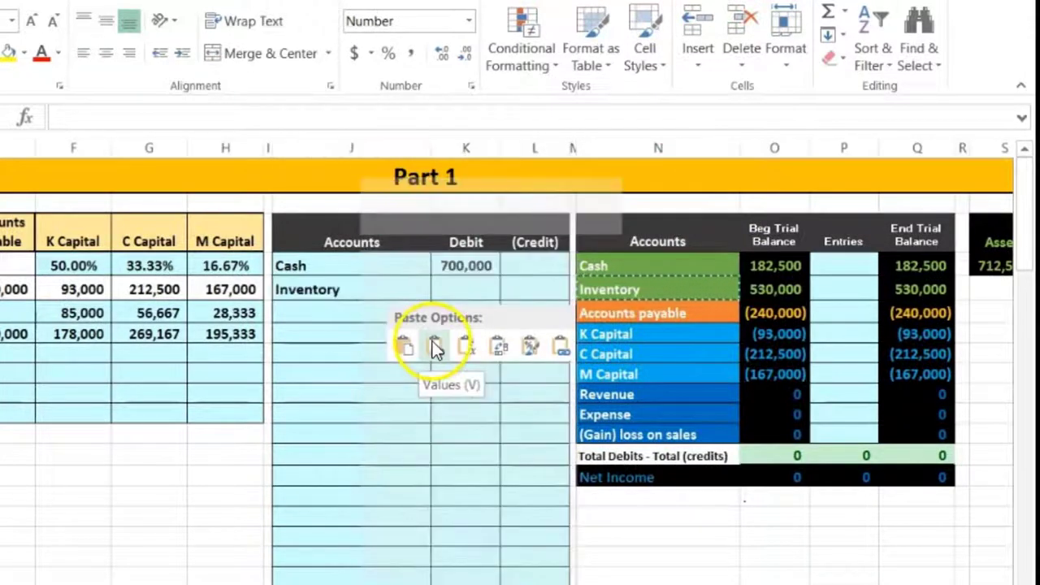
Enter the Inventory credit as -530000 in L5, and select K4:L5 to check the entry's sum
click(528, 288)
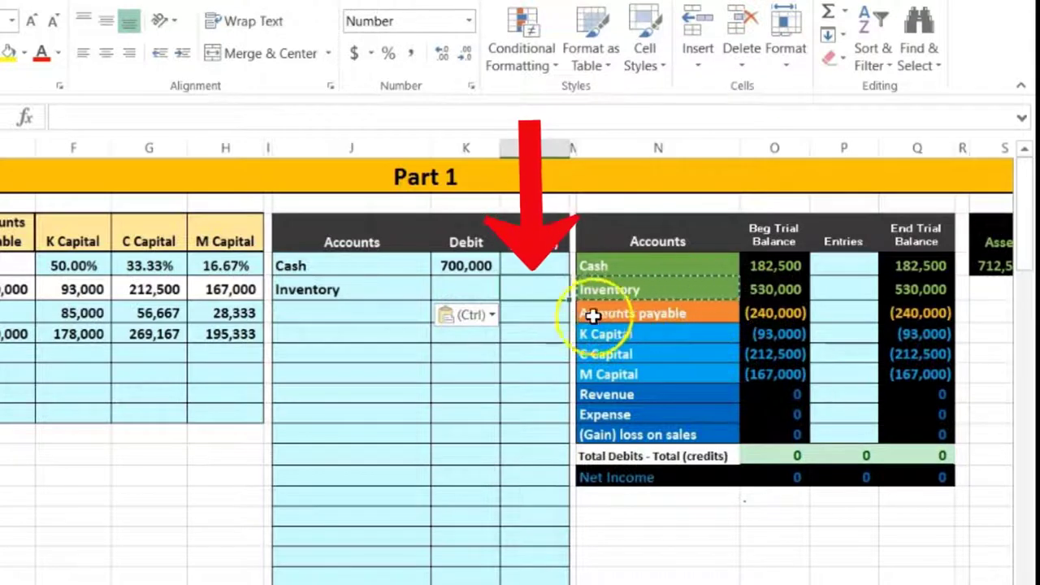
text(-)
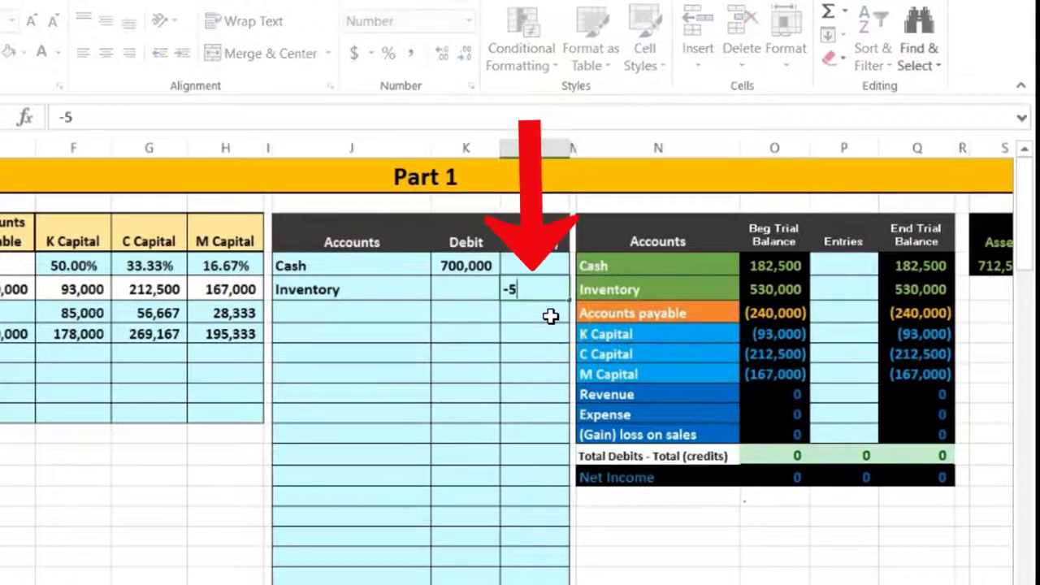
text(530000)
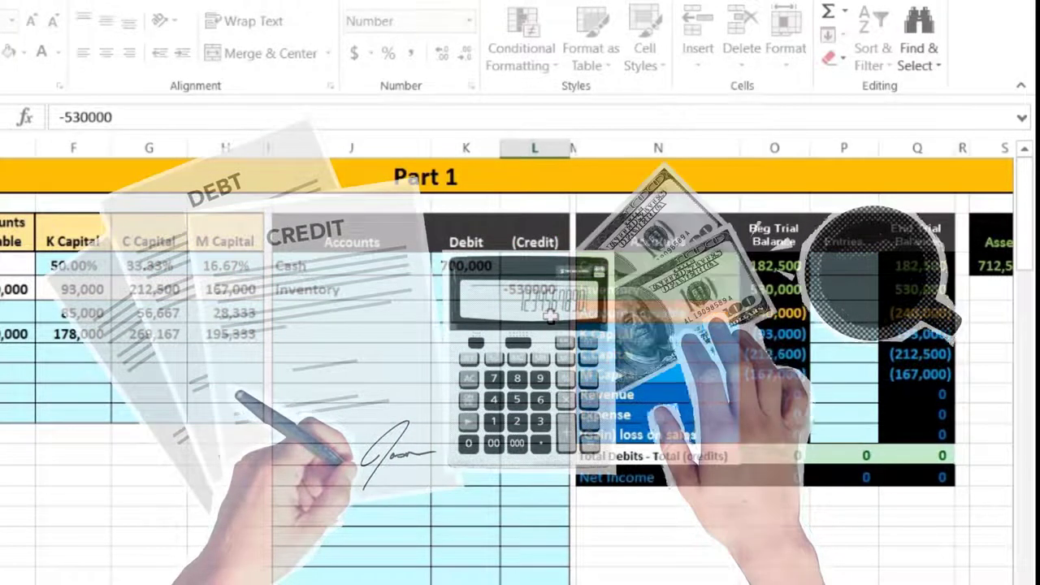
key(Return)
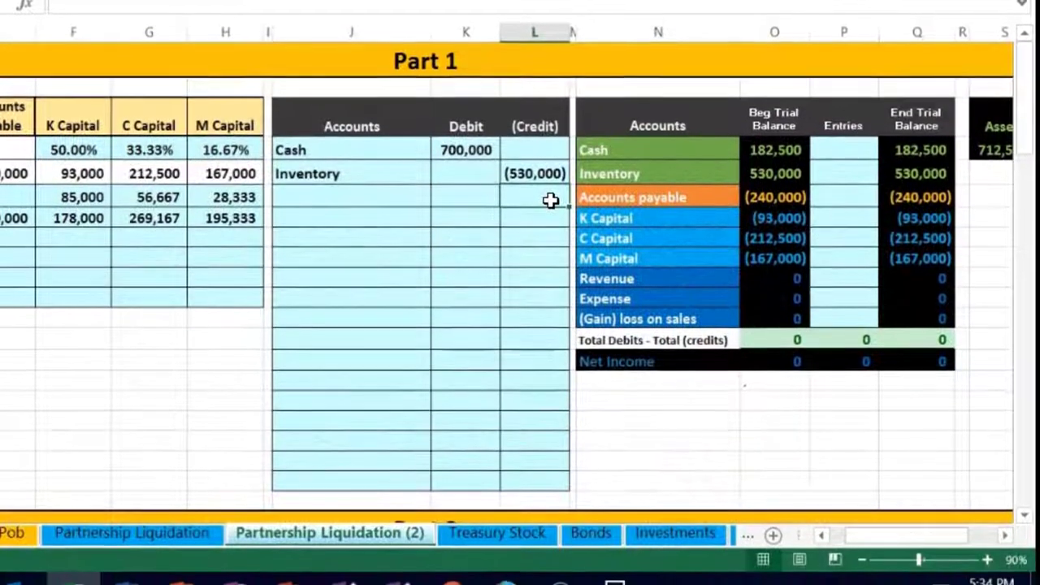
drag(458, 150, 506, 173)
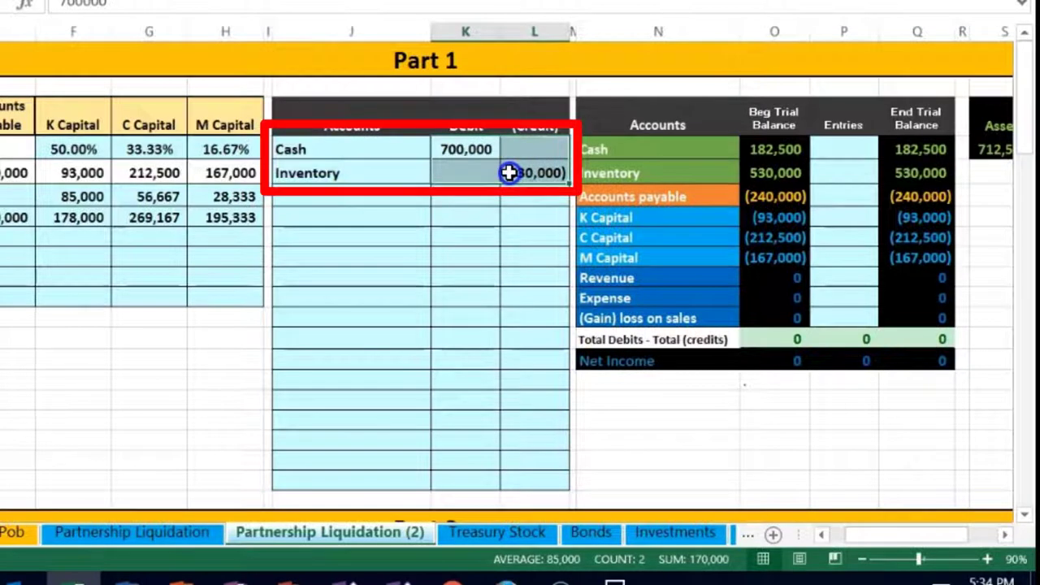